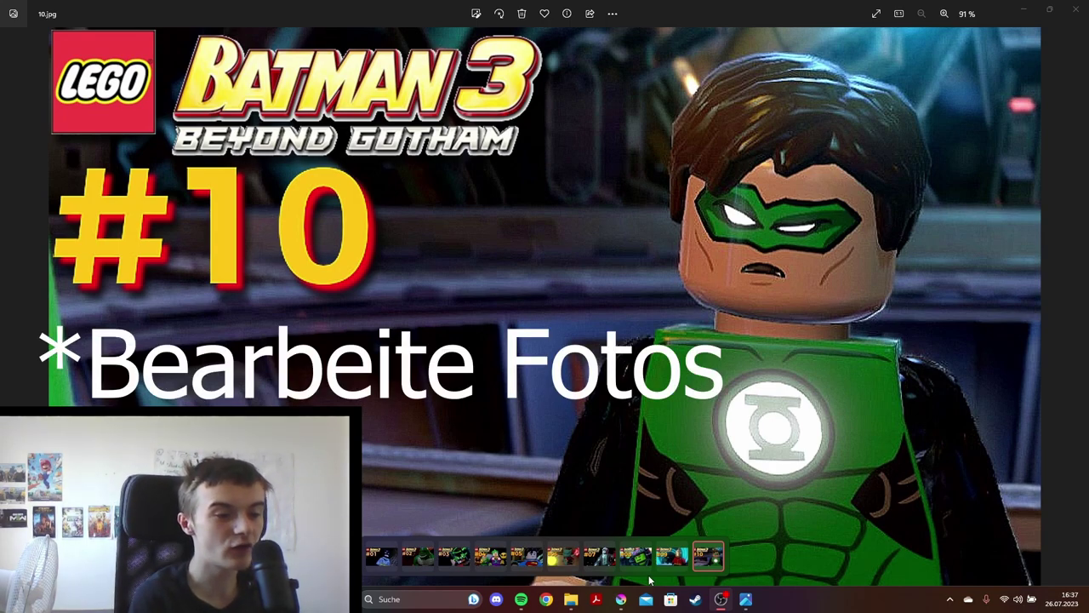
Step: Switch from Windows Photos to Krita's start screen using the taskbar
{"action": "left_click", "coordinate": [621, 599]}
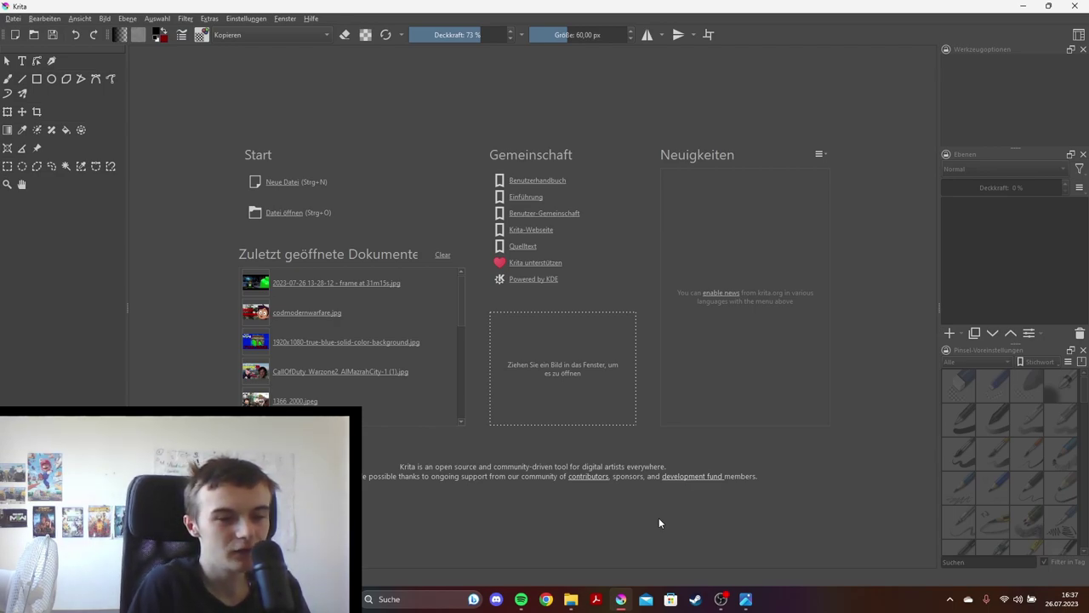
Step: Bring the LEGO Batman 3 #10 thumbnail (10.jpg) to the front in Photos
{"action": "left_click", "coordinate": [746, 599]}
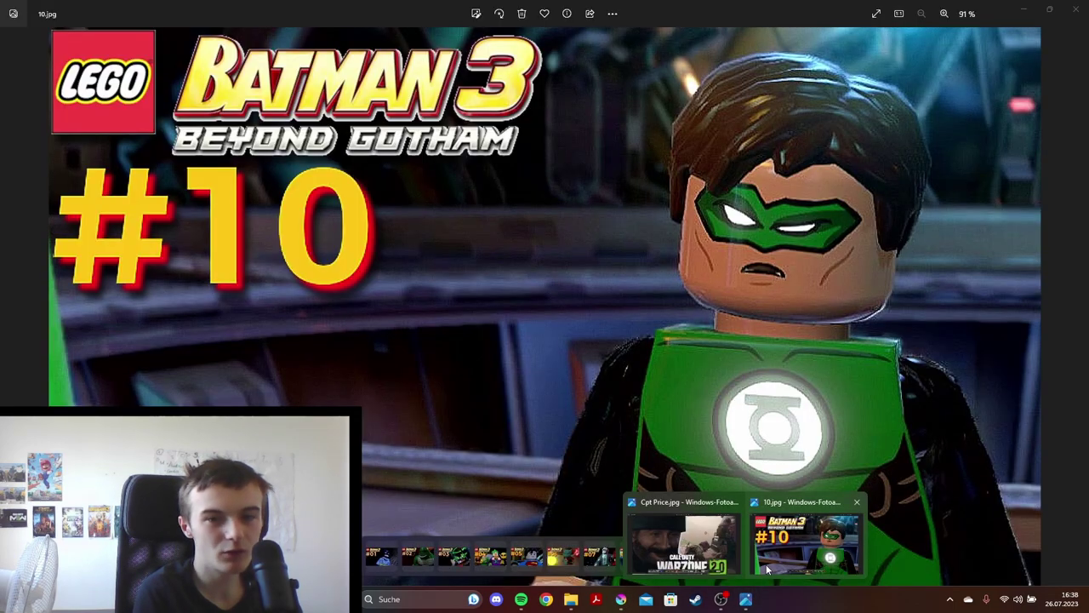
{"action": "left_click", "coordinate": [766, 564]}
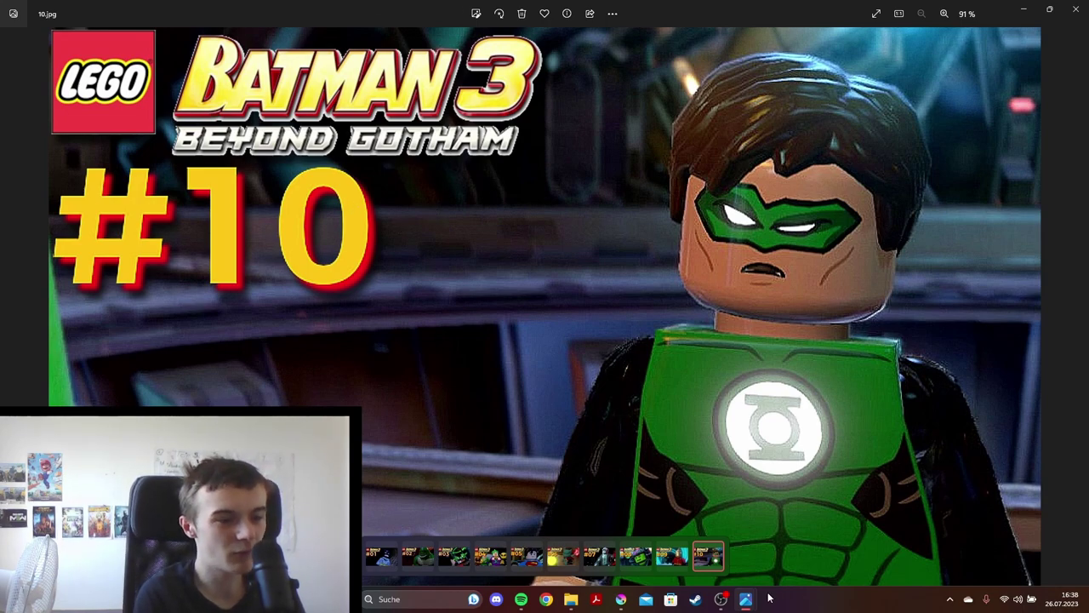
Step: View Cpt Price.jpg for reference, then switch back to 10.jpg
{"action": "left_click", "coordinate": [690, 531]}
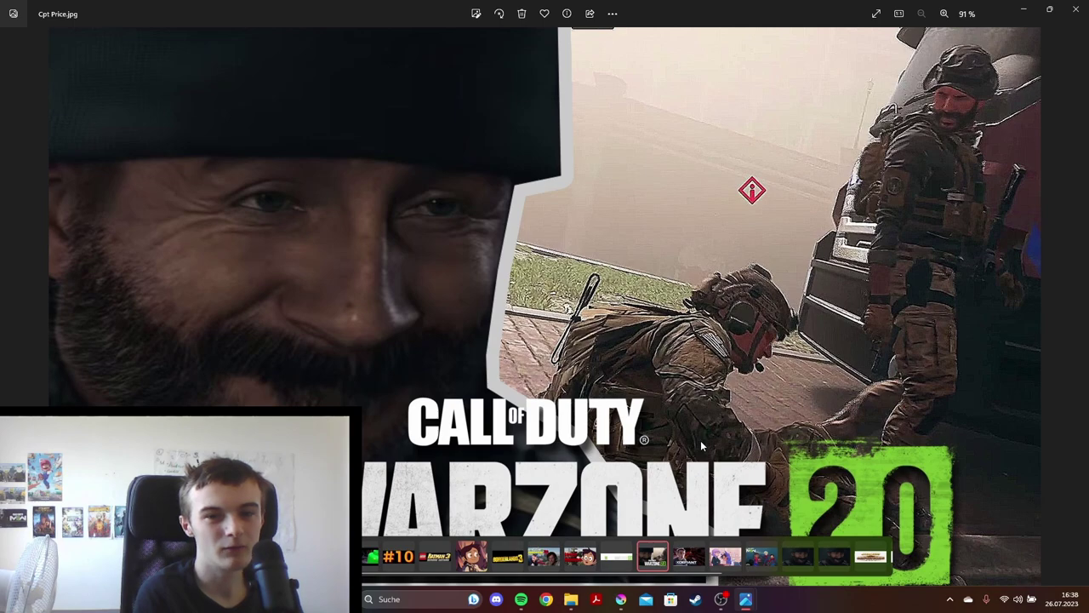
{"action": "mouse_move", "coordinate": [746, 600]}
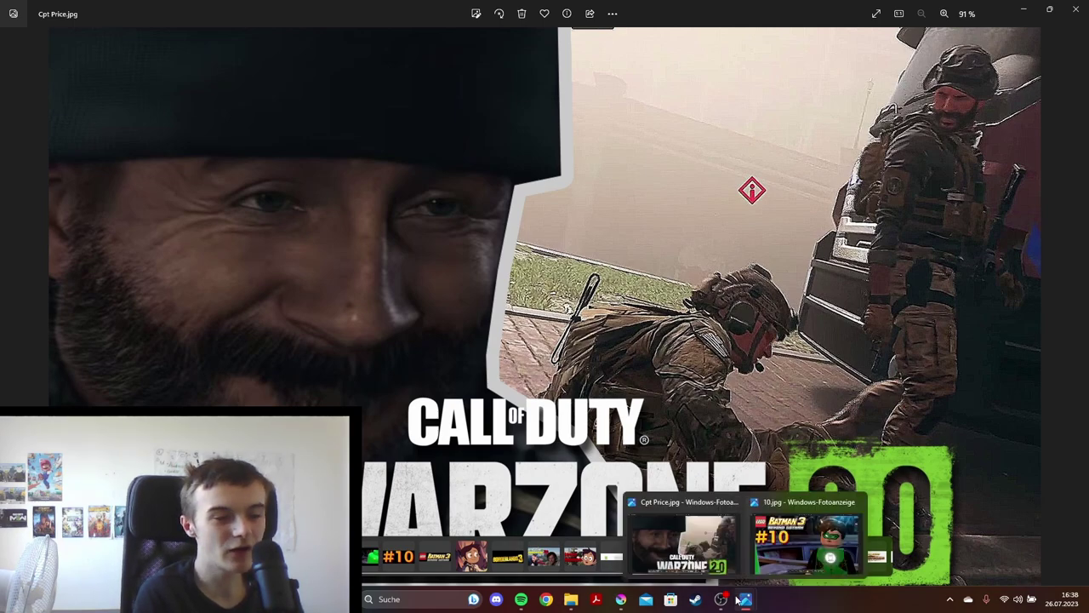
{"action": "left_click", "coordinate": [800, 527]}
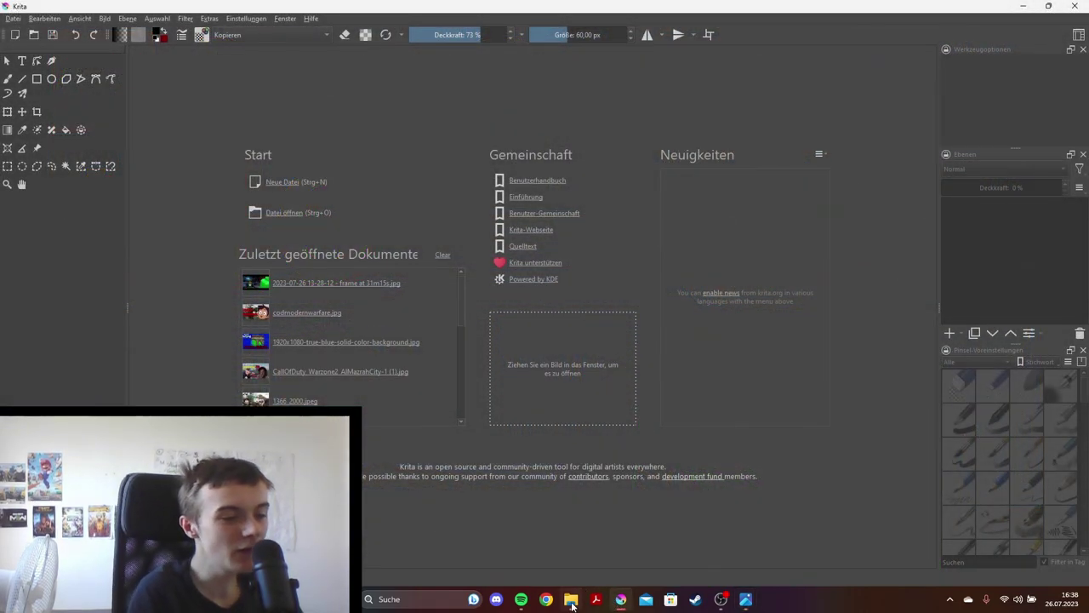
{"action": "left_click", "coordinate": [573, 602]}
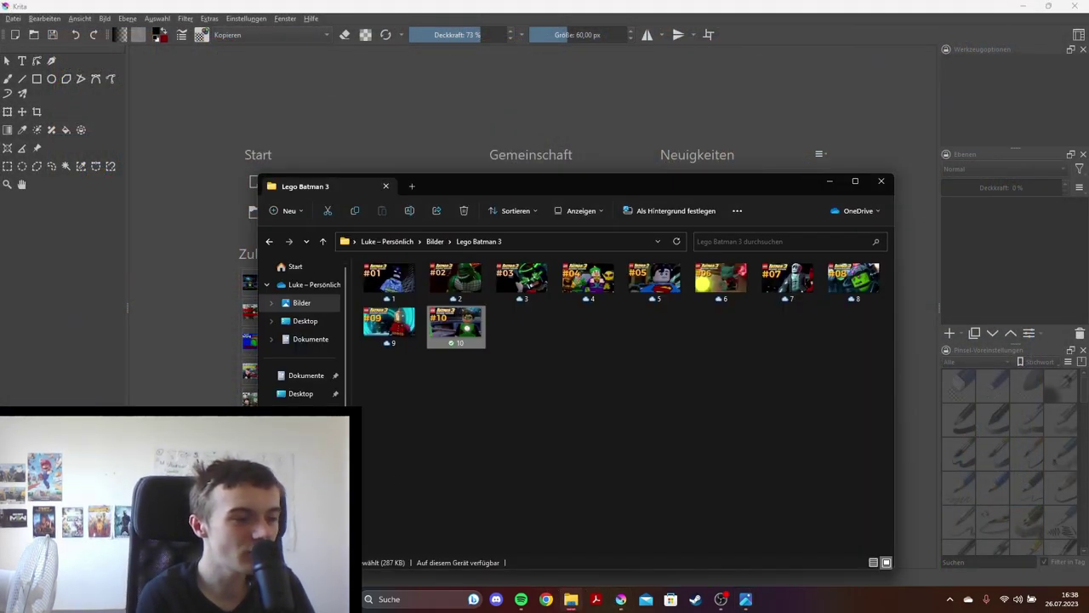
{"action": "key", "text": "alt+Up"}
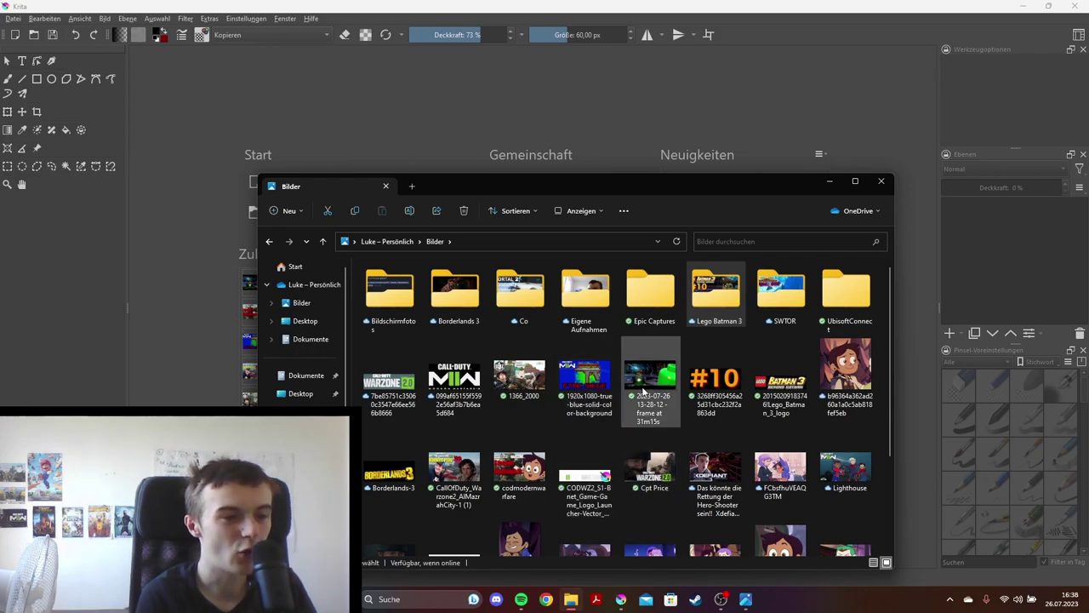
{"action": "double_click", "coordinate": [644, 390]}
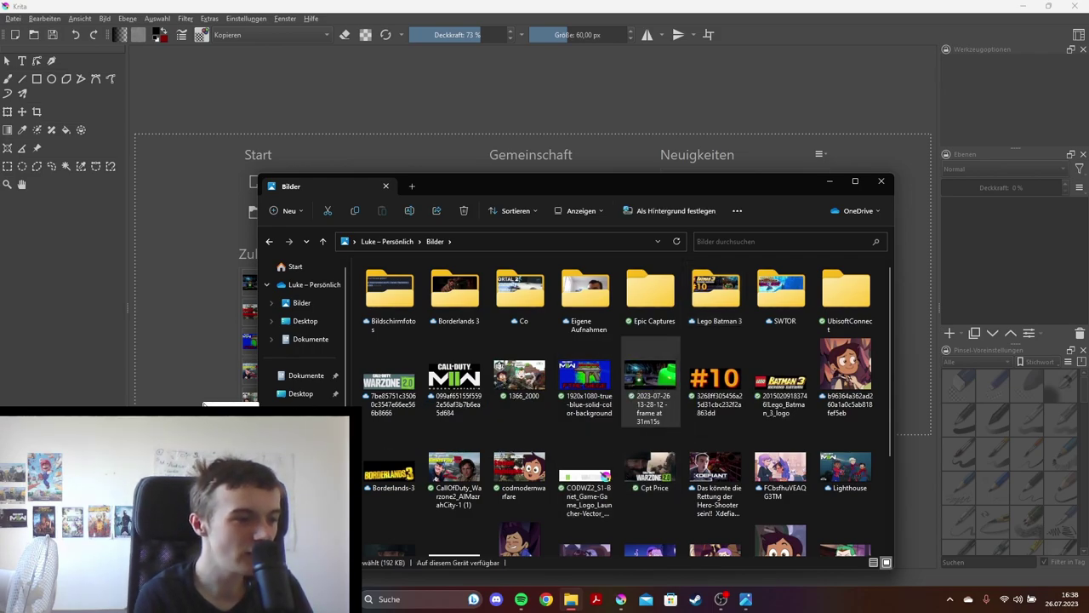
{"action": "mouse_move", "coordinate": [722, 179]}
{"action": "left_mouse_down"}
{"action": "mouse_move", "coordinate": [979, 394]}
{"action": "mouse_move", "coordinate": [813, 219]}
{"action": "left_mouse_up"}
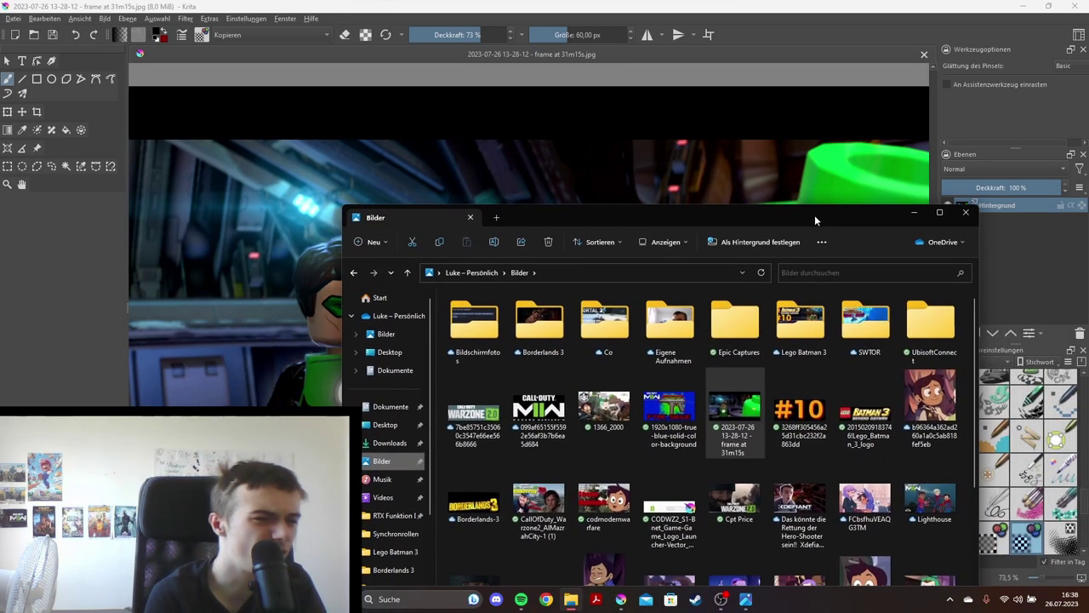
Step: Hide File Explorer, zoom out on the screenshot and select the Transform tool
{"action": "left_click", "coordinate": [915, 213]}
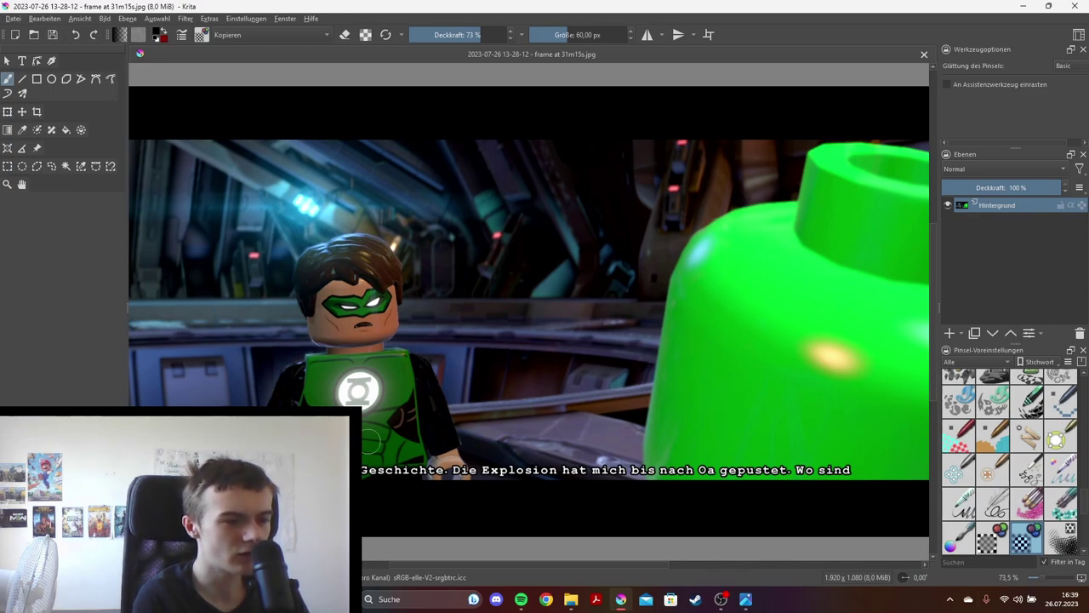
{"action": "scroll", "coordinate": [373, 442], "scroll_direction": "down", "scroll_amount": 1}
{"action": "left_click", "coordinate": [7, 112]}
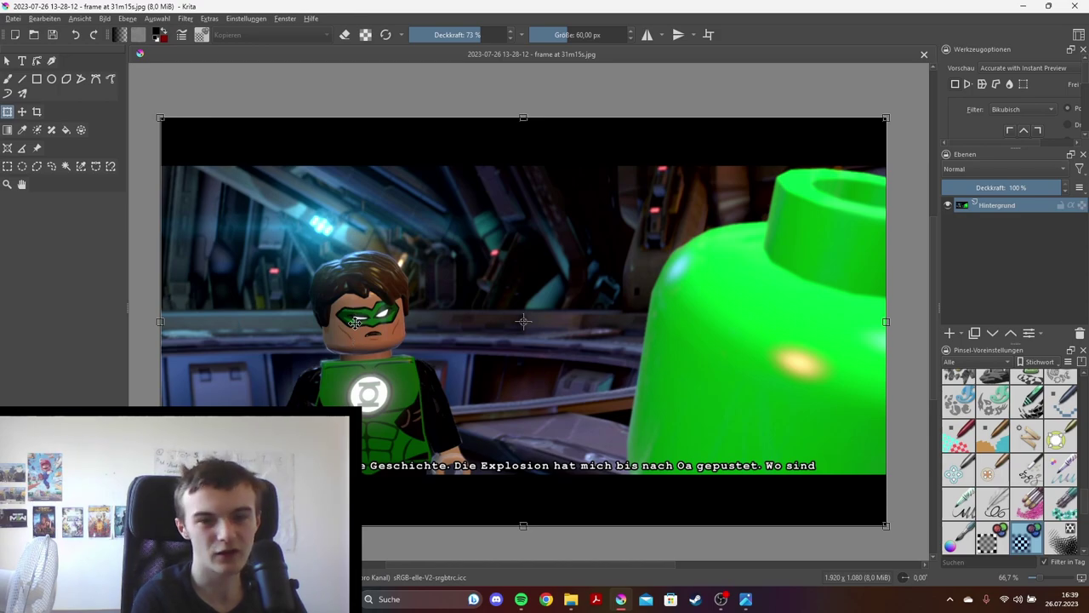
{"action": "scroll", "coordinate": [356, 321], "scroll_direction": "down", "scroll_amount": 1}
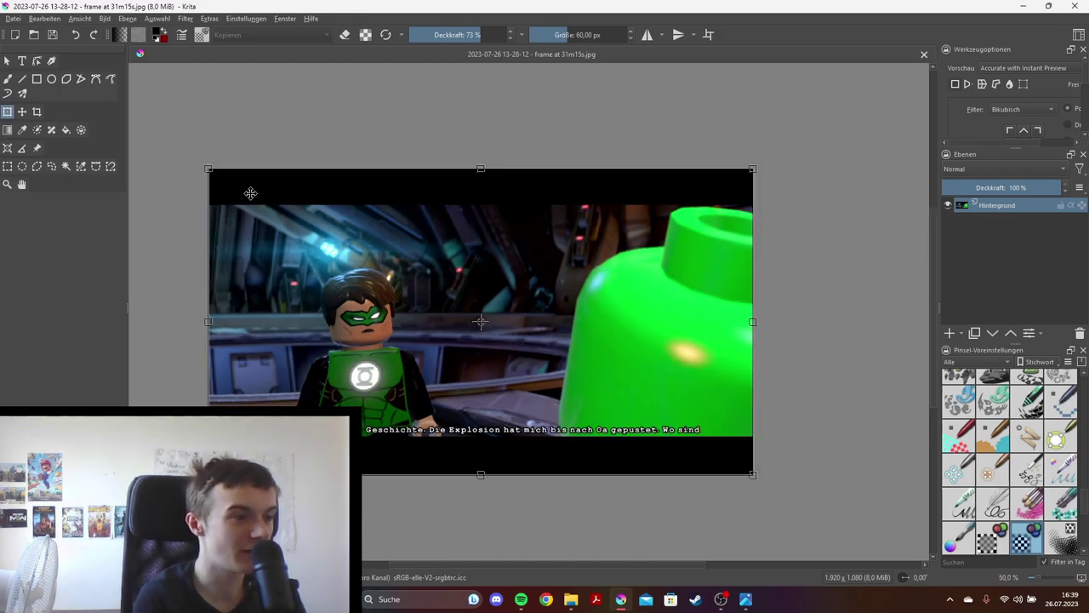
{"action": "scroll", "coordinate": [296, 228], "scroll_direction": "up", "scroll_amount": 1}
{"action": "scroll", "coordinate": [332, 274], "scroll_direction": "down", "scroll_amount": 1}
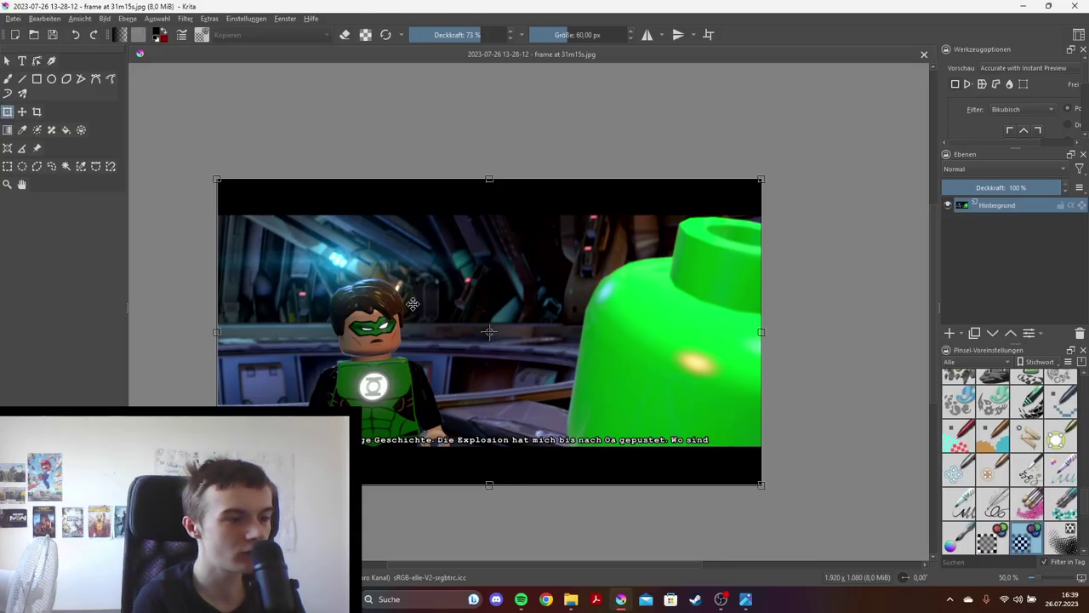
Step: Mirror the gameplay screenshot horizontally with Waagerecht spiegeln and zoom out
{"action": "right_click", "coordinate": [255, 215]}
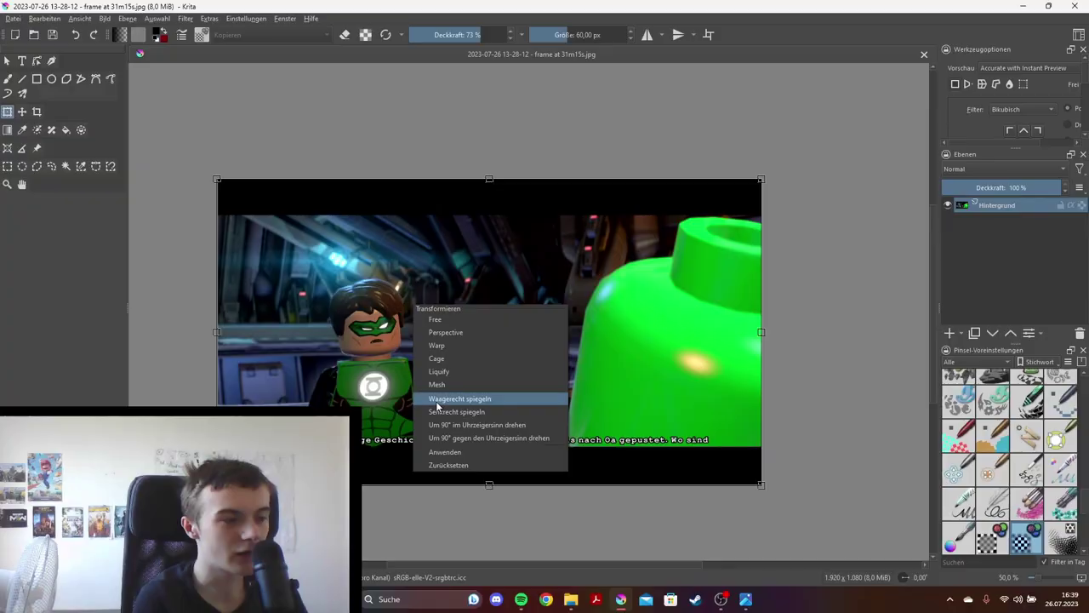
{"action": "left_click", "coordinate": [315, 471]}
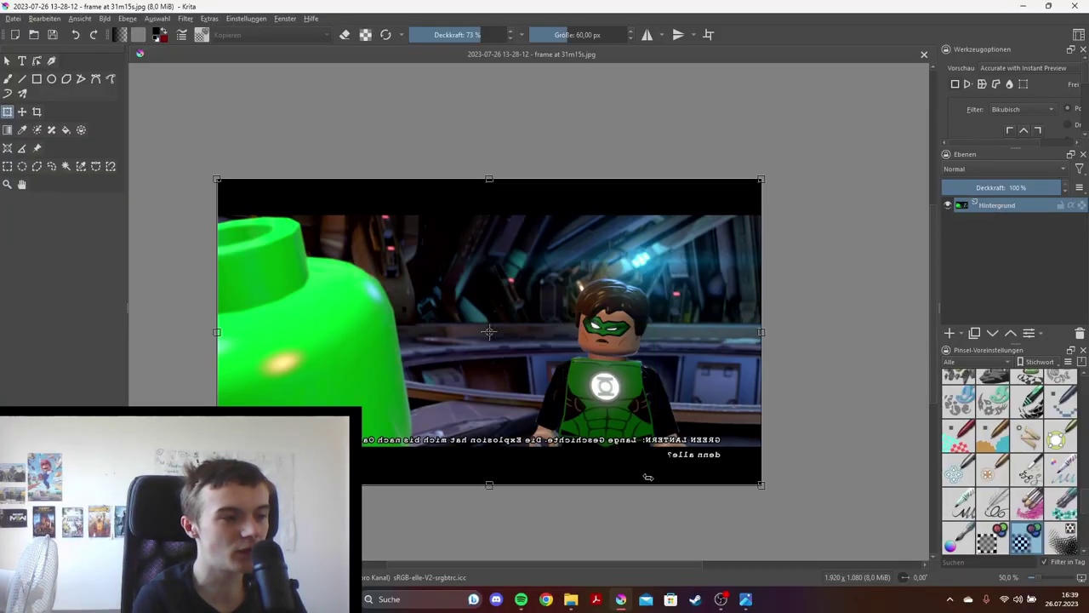
{"action": "scroll", "coordinate": [578, 354], "scroll_direction": "down", "scroll_amount": 2}
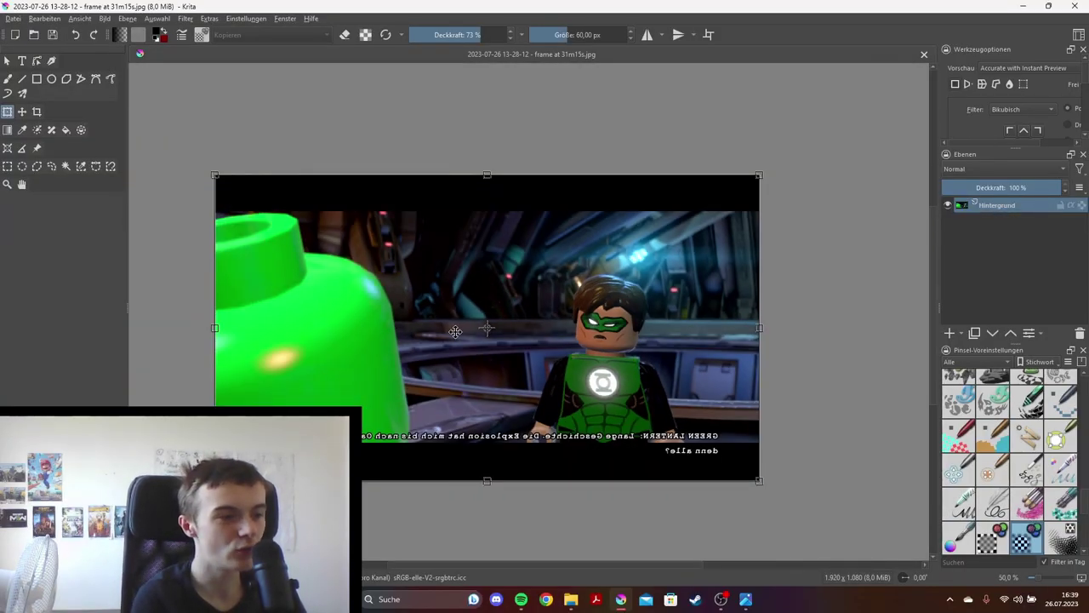
{"action": "scroll", "coordinate": [382, 320], "scroll_direction": "up", "scroll_amount": 1}
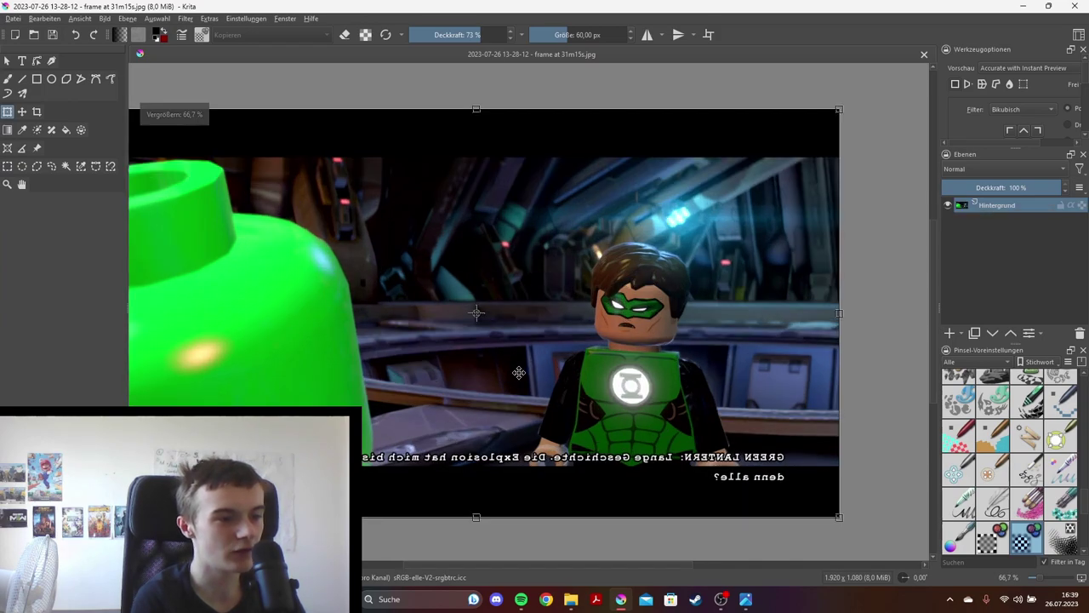
{"action": "scroll", "coordinate": [384, 324], "scroll_direction": "down", "scroll_amount": 1}
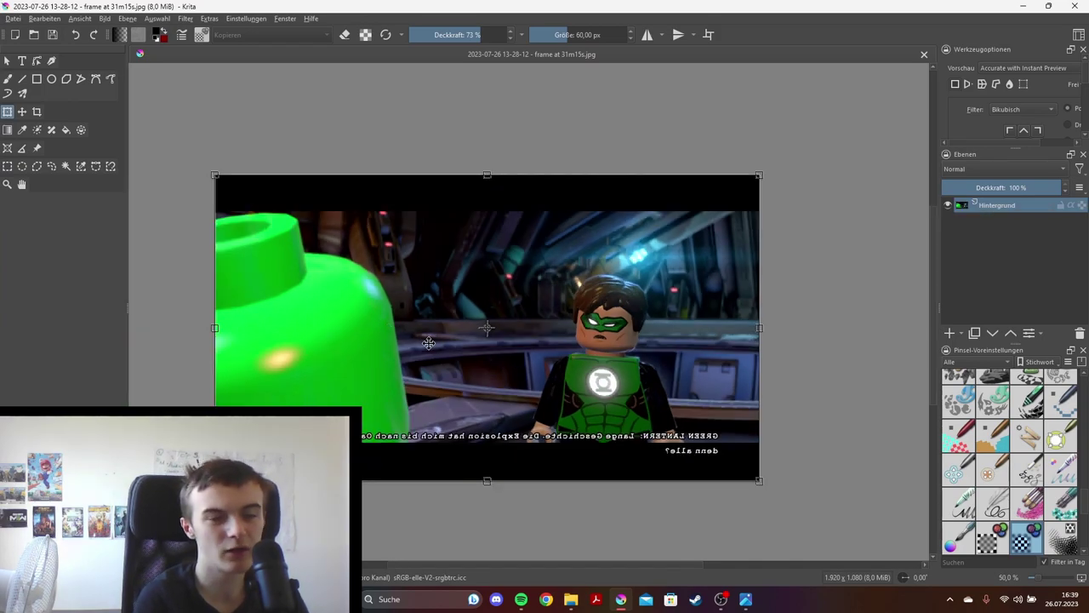
{"action": "scroll", "coordinate": [771, 477], "scroll_direction": "down", "scroll_amount": 1}
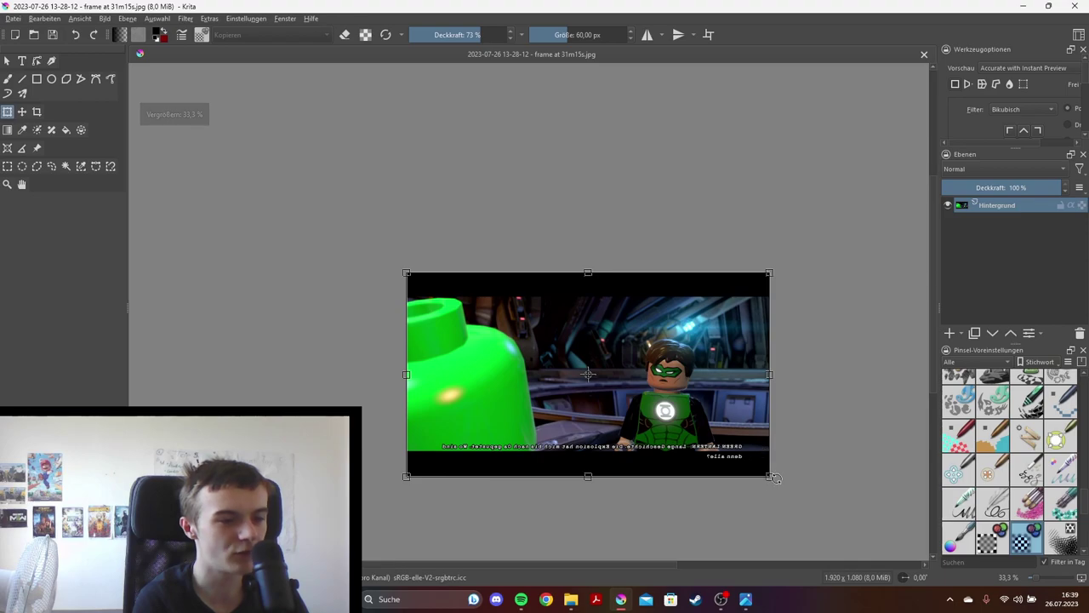
{"action": "scroll", "coordinate": [758, 474], "scroll_direction": "up", "scroll_amount": 2}
{"action": "scroll", "coordinate": [757, 475], "scroll_direction": "down", "scroll_amount": 1}
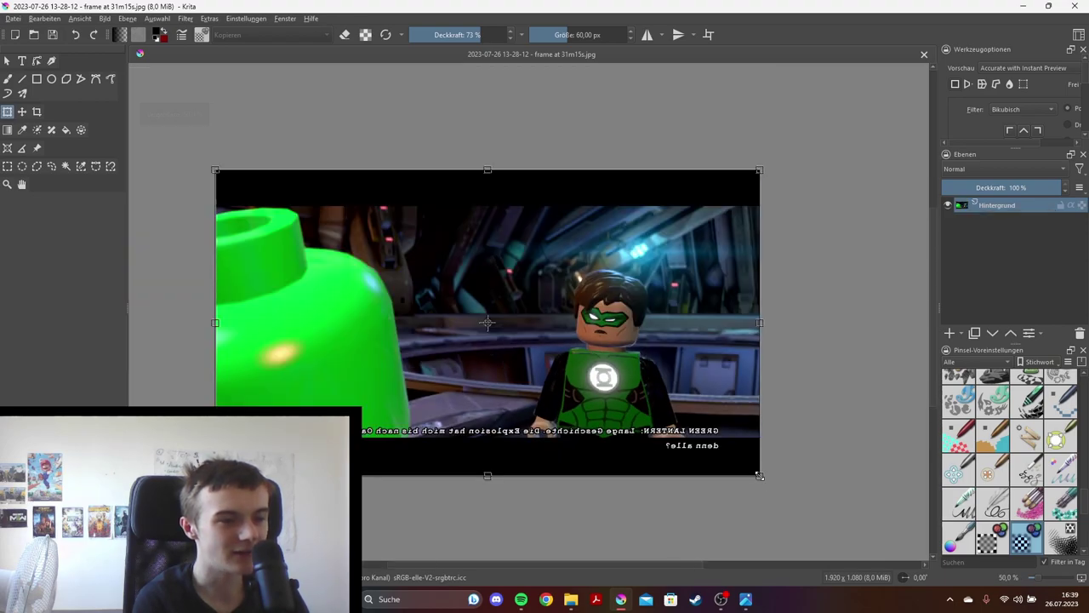
{"action": "scroll", "coordinate": [758, 477], "scroll_direction": "down", "scroll_amount": 1}
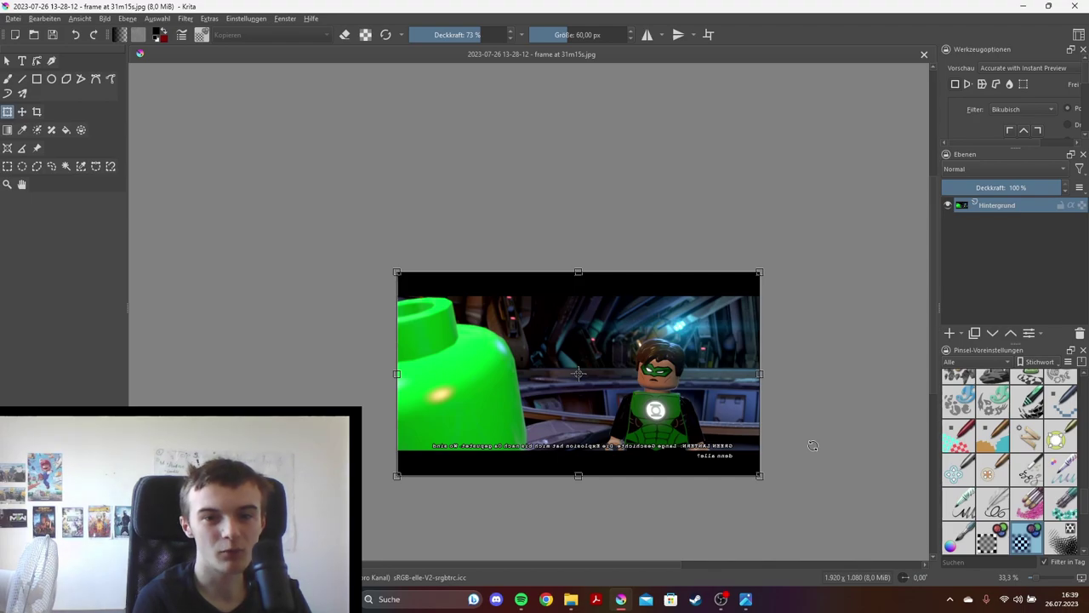
{"action": "left_click_drag", "start_coordinate": [785, 446], "coordinate": [660, 446]}
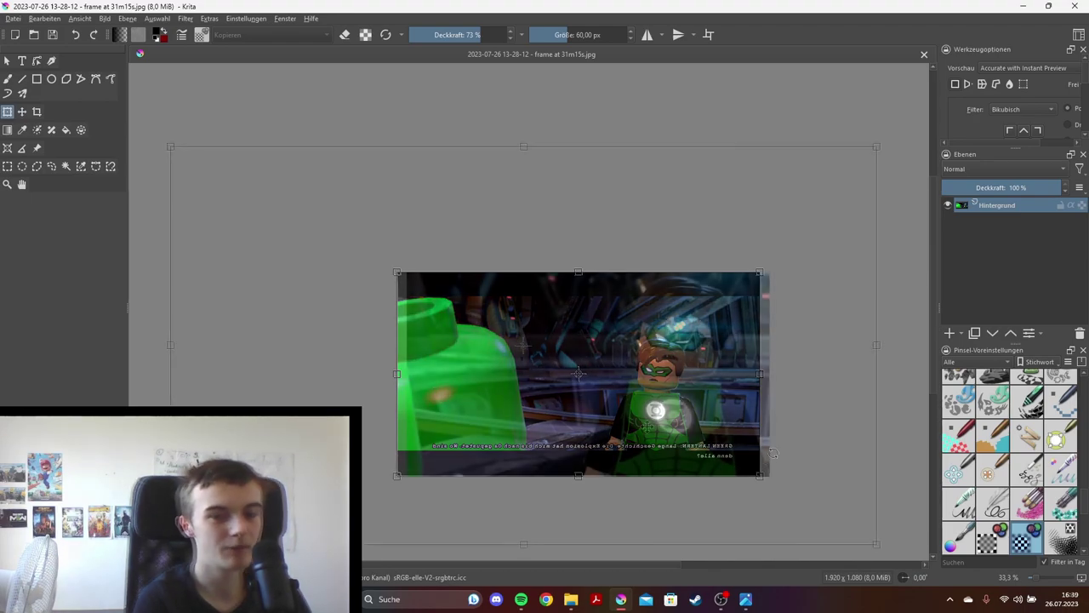
{"action": "scroll", "coordinate": [660, 447], "scroll_direction": "up", "scroll_amount": 1, "text": "ctrl"}
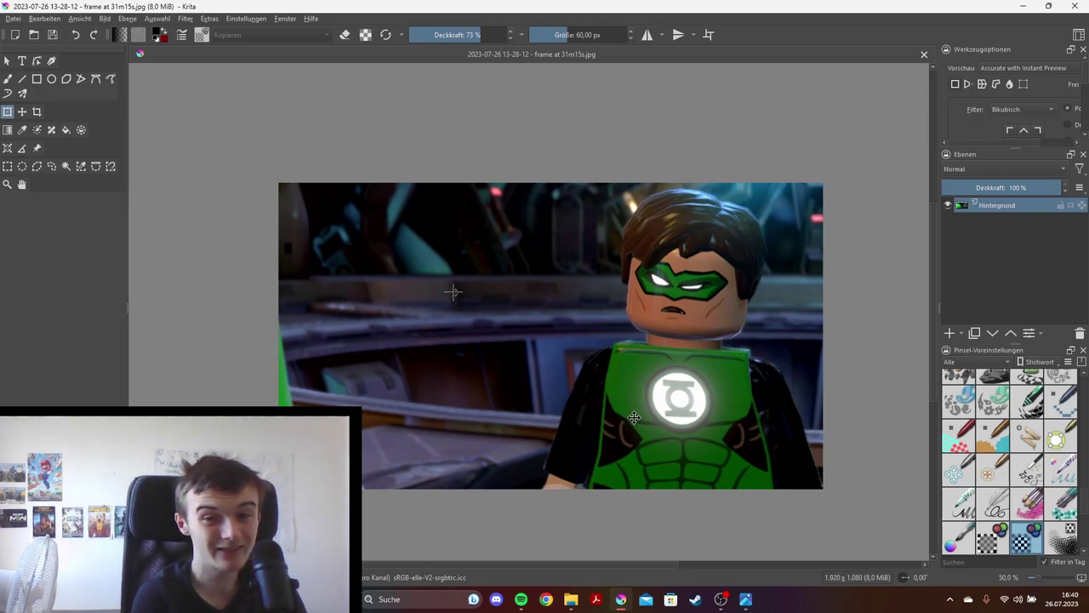
{"action": "scroll", "coordinate": [632, 414], "scroll_direction": "down", "scroll_amount": 2, "text": "ctrl"}
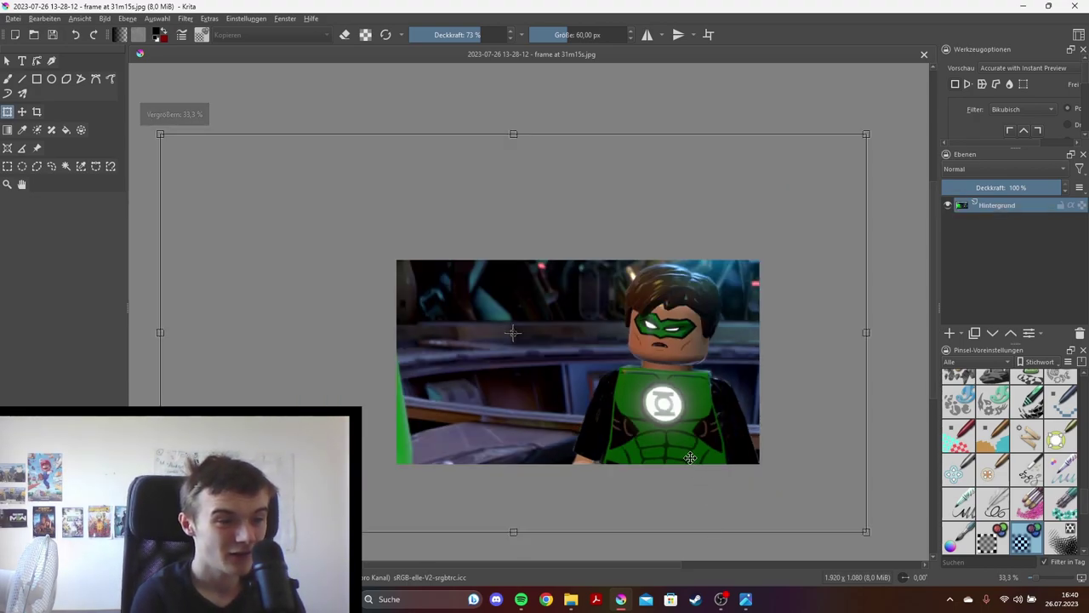
{"action": "scroll", "coordinate": [672, 440], "scroll_direction": "up", "scroll_amount": 1, "text": "ctrl"}
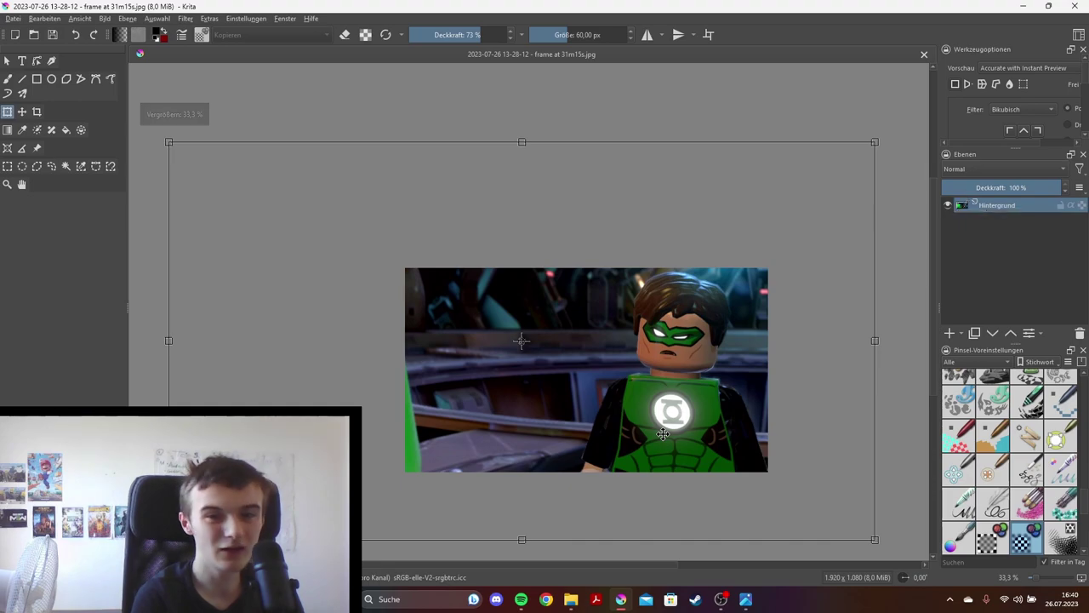
{"action": "scroll", "coordinate": [672, 440], "scroll_direction": "up", "scroll_amount": 2, "text": "ctrl"}
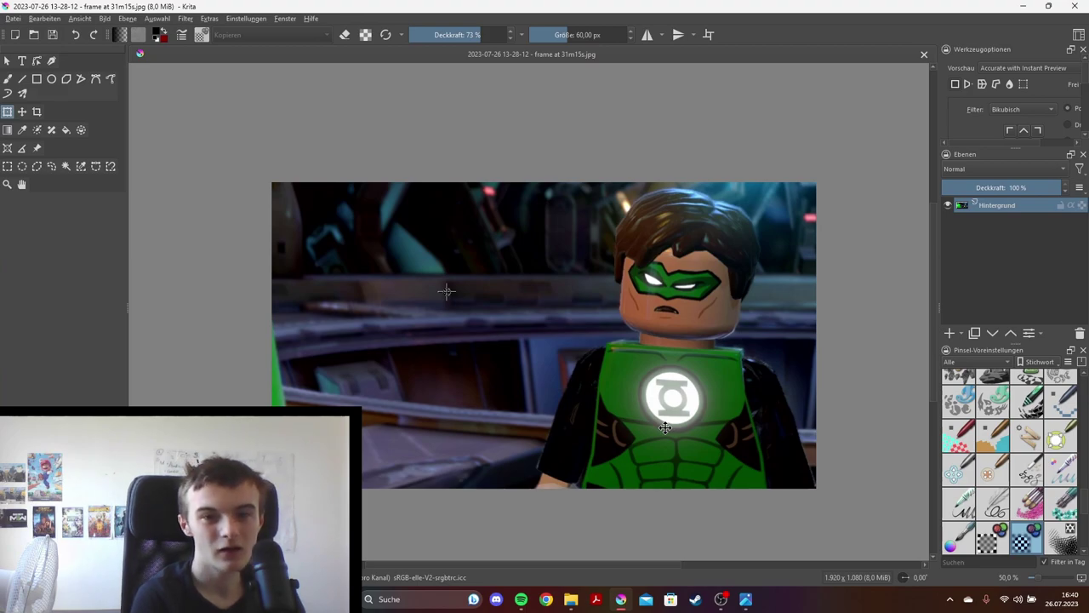
{"action": "scroll", "coordinate": [665, 427], "scroll_direction": "up", "scroll_amount": 2, "text": "ctrl"}
{"action": "scroll", "coordinate": [647, 426], "scroll_direction": "down", "scroll_amount": 1, "text": "ctrl"}
{"action": "scroll", "coordinate": [630, 424], "scroll_direction": "down", "scroll_amount": 1, "text": "ctrl"}
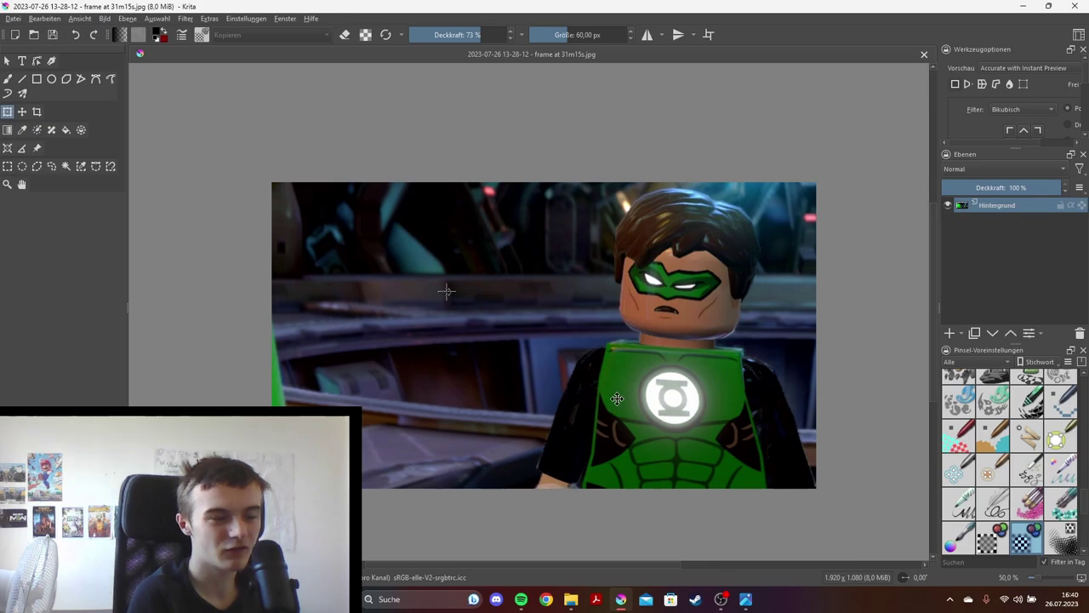
{"action": "scroll", "coordinate": [617, 398], "scroll_direction": "down", "scroll_amount": 1, "text": "ctrl"}
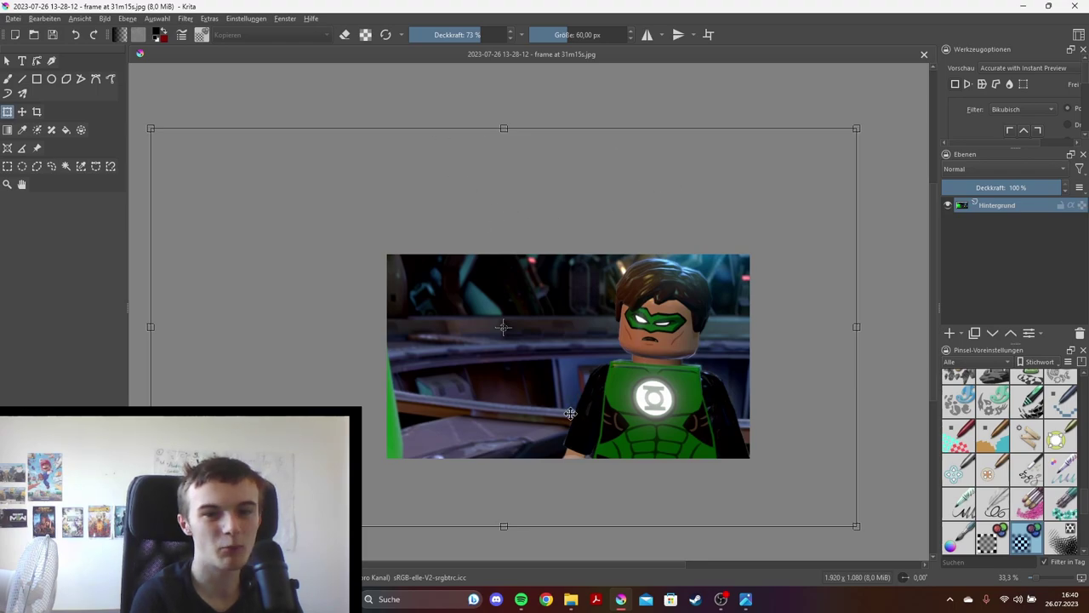
{"action": "scroll", "coordinate": [542, 442], "scroll_direction": "up", "scroll_amount": 1, "text": "ctrl"}
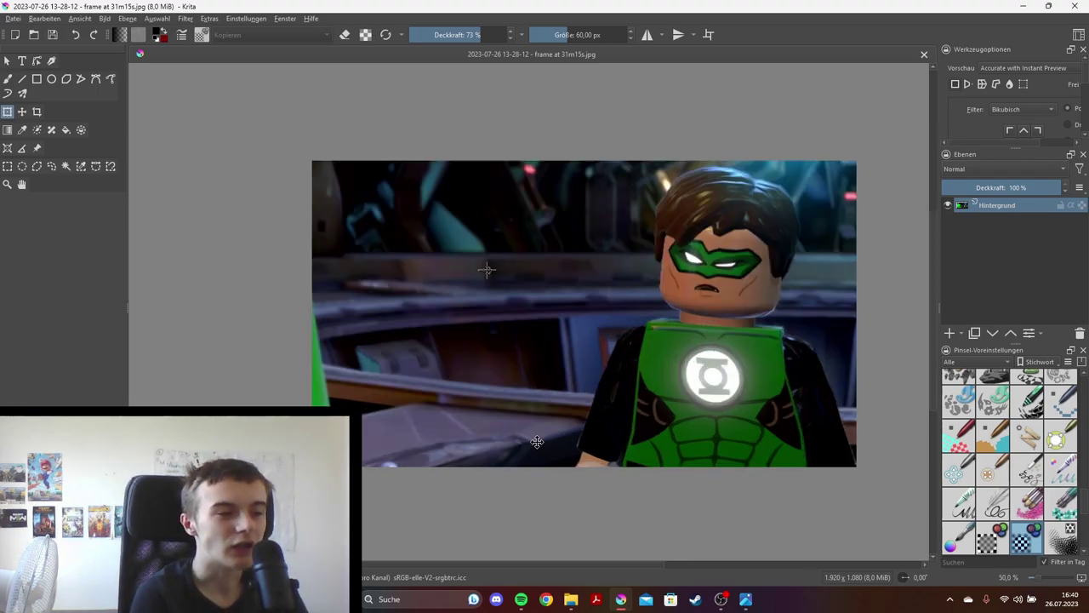
{"action": "scroll", "coordinate": [540, 437], "scroll_direction": "down", "scroll_amount": 1, "text": "ctrl"}
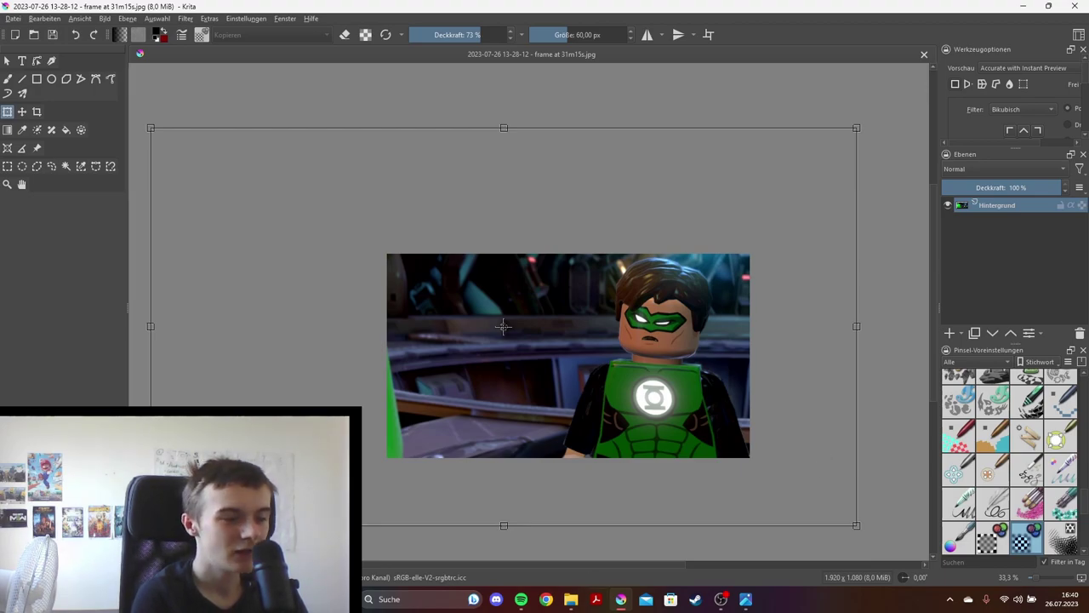
{"action": "scroll", "coordinate": [749, 485], "scroll_direction": "up", "scroll_amount": 1, "text": "ctrl"}
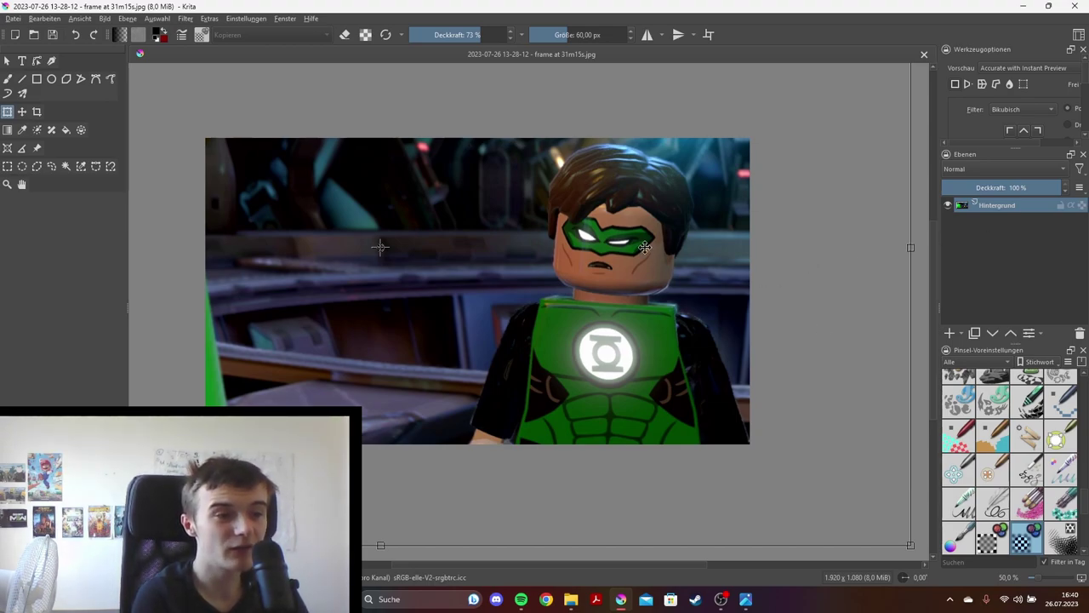
{"action": "scroll", "coordinate": [808, 262], "scroll_direction": "up", "scroll_amount": 1}
{"action": "scroll", "coordinate": [340, 280], "scroll_direction": "down", "scroll_amount": 2}
{"action": "scroll", "coordinate": [341, 247], "scroll_direction": "up", "scroll_amount": 1}
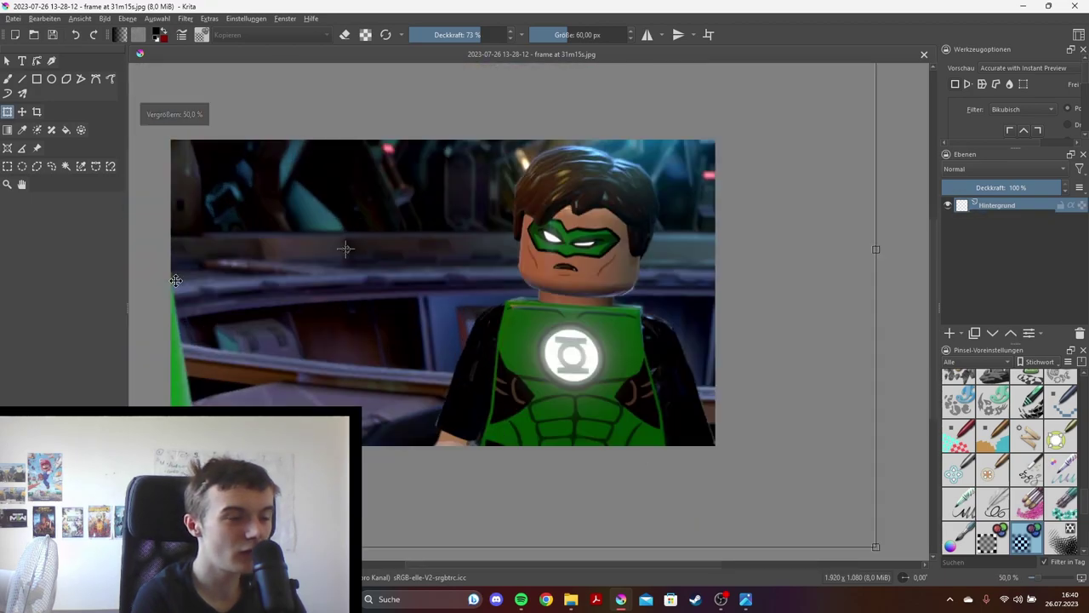
{"action": "scroll", "coordinate": [499, 214], "scroll_direction": "up", "scroll_amount": 2}
{"action": "scroll", "coordinate": [500, 303], "scroll_direction": "down", "scroll_amount": 2}
{"action": "scroll", "coordinate": [732, 319], "scroll_direction": "up", "scroll_amount": 2}
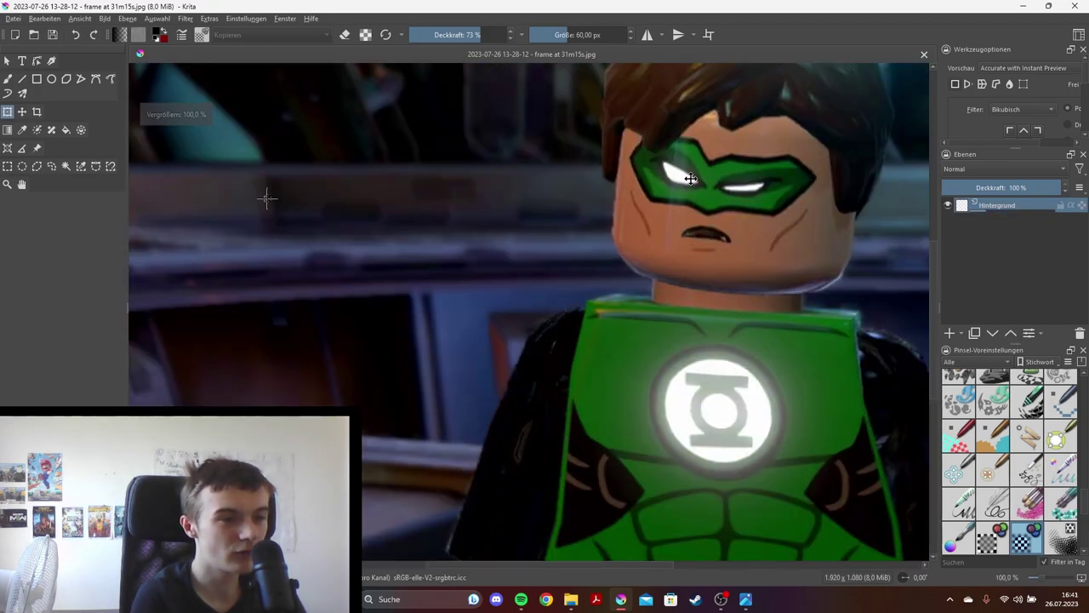
{"action": "scroll", "coordinate": [715, 319], "scroll_direction": "down", "scroll_amount": 1}
{"action": "scroll", "coordinate": [752, 300], "scroll_direction": "down", "scroll_amount": 1}
{"action": "scroll", "coordinate": [753, 300], "scroll_direction": "down", "scroll_amount": 1}
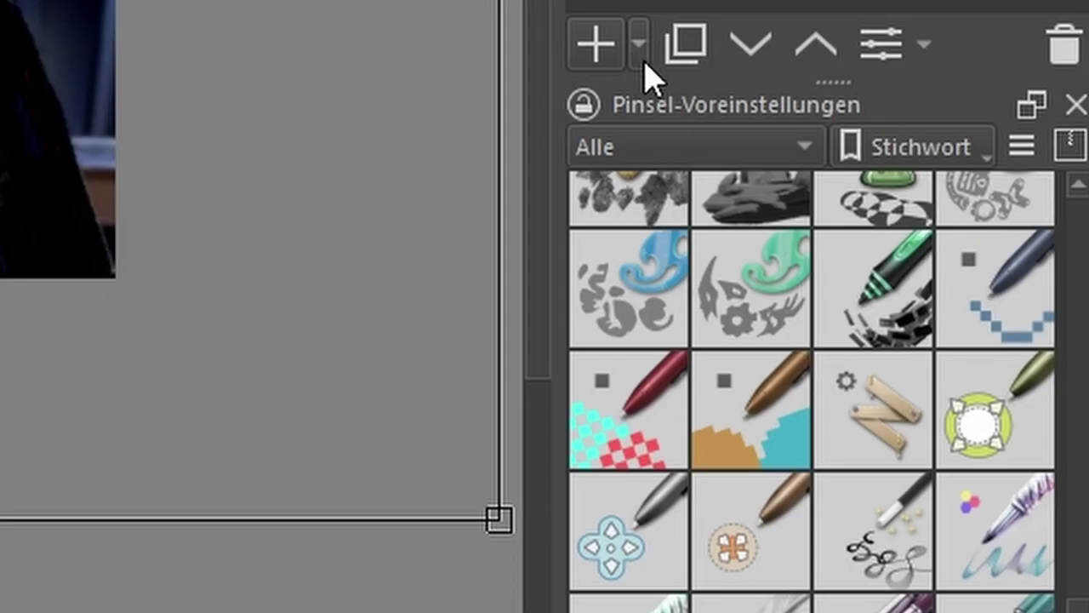
Step: Attach a Mittelwertentfernung filter mask to the Hintergrund layer
{"action": "left_click", "coordinate": [643, 59]}
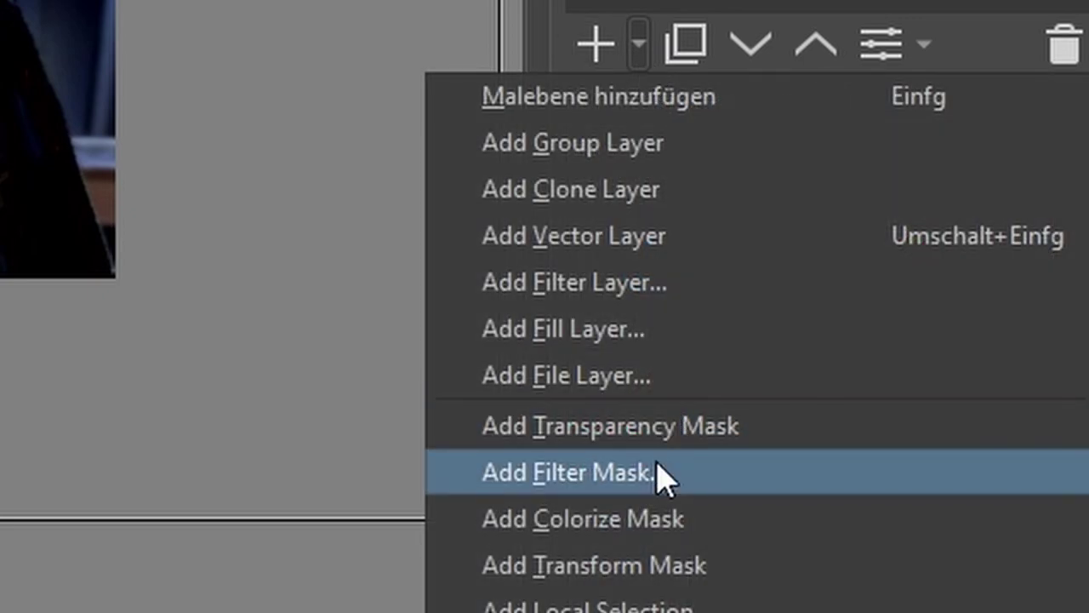
{"action": "left_click", "coordinate": [658, 470]}
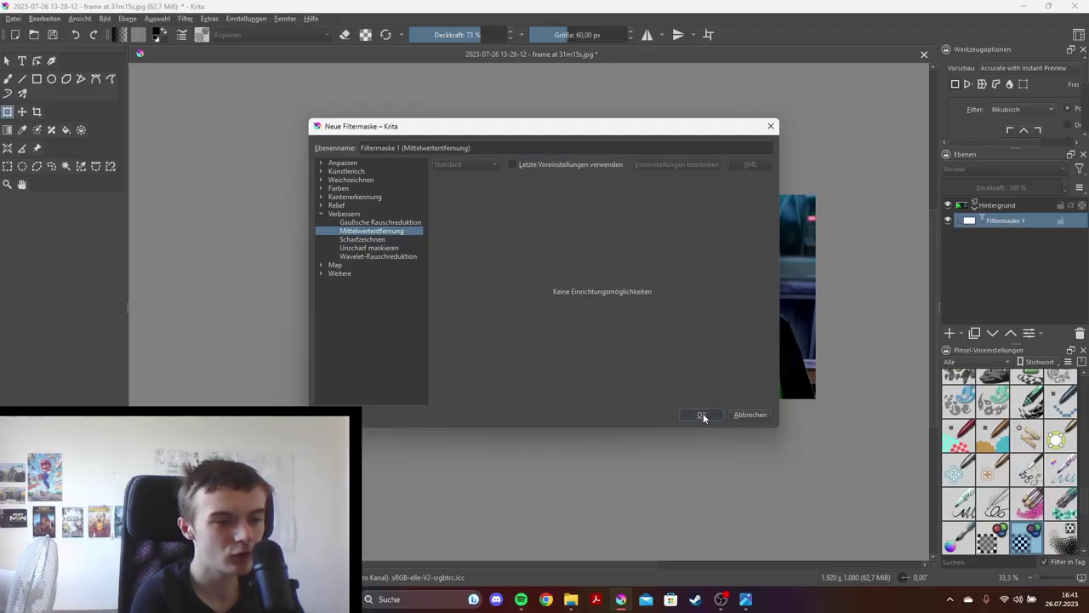
{"action": "left_click", "coordinate": [700, 416]}
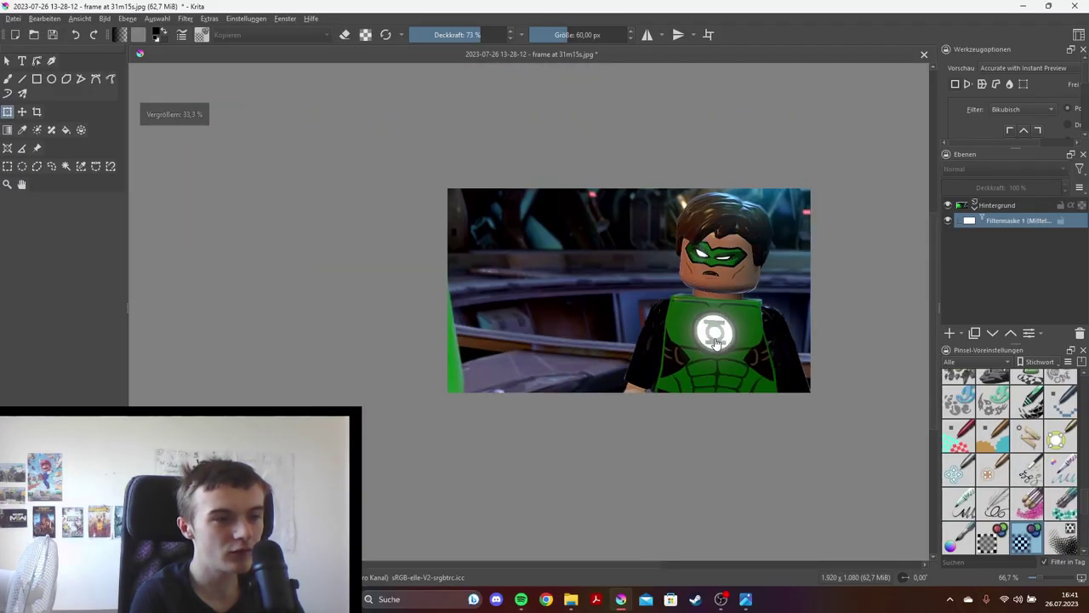
{"action": "scroll", "coordinate": [706, 281], "scroll_direction": "up", "scroll_amount": 1}
{"action": "scroll", "coordinate": [663, 202], "scroll_direction": "down", "scroll_amount": 2}
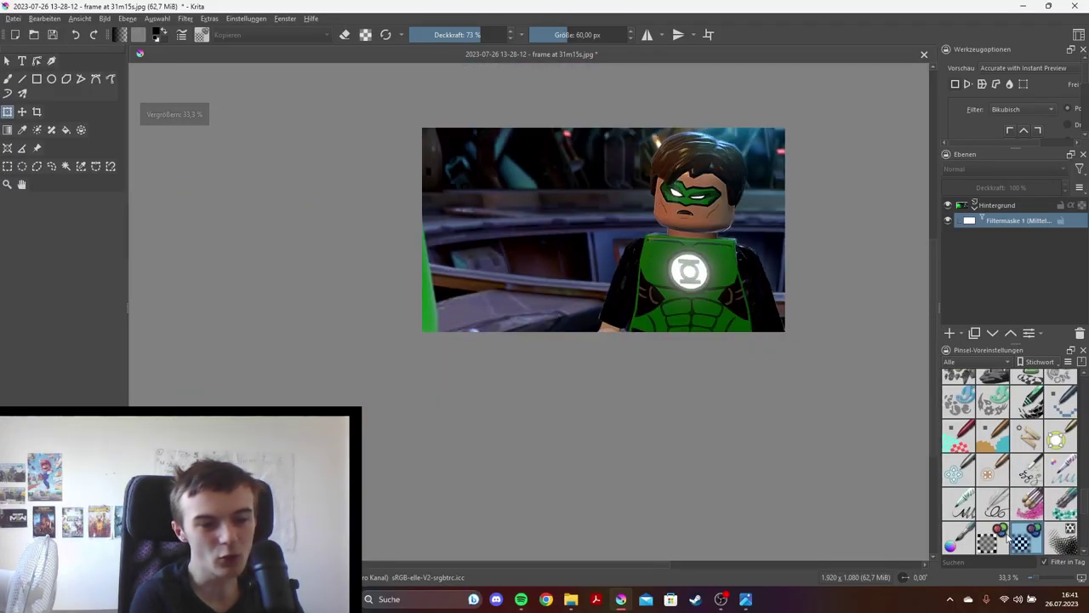
{"action": "scroll", "coordinate": [1005, 536], "scroll_direction": "down", "scroll_amount": 3}
Step: Select the Freehand Brush and insert the LEGO Batman 3 logo as a new layer
{"action": "left_click", "coordinate": [7, 78]}
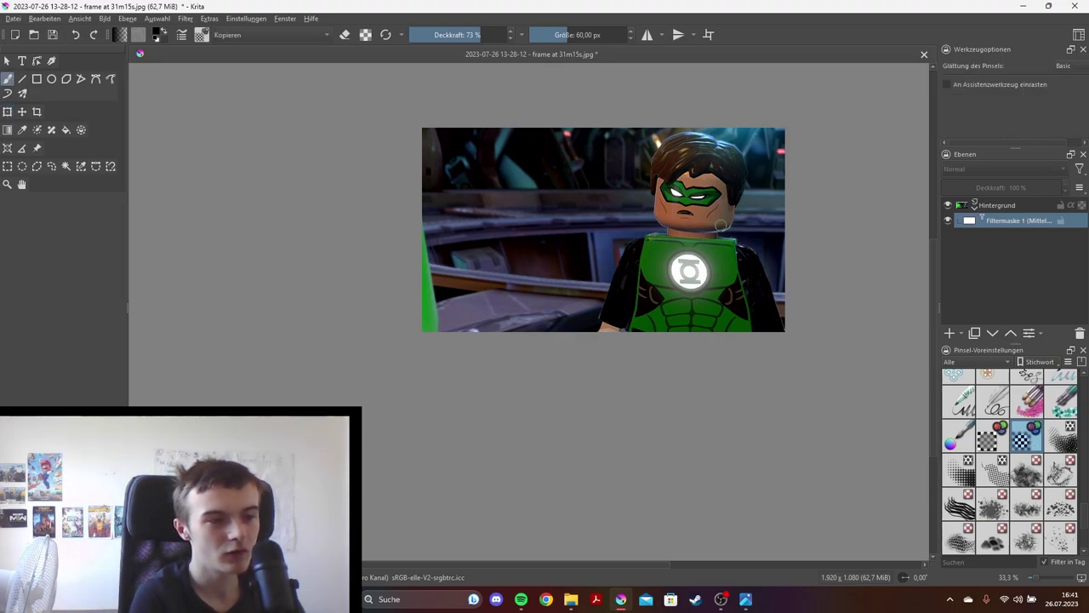
{"action": "scroll", "coordinate": [693, 257], "scroll_direction": "up", "scroll_amount": 1}
{"action": "scroll", "coordinate": [629, 203], "scroll_direction": "down", "scroll_amount": 1}
{"action": "scroll", "coordinate": [572, 146], "scroll_direction": "up", "scroll_amount": 1}
{"action": "scroll", "coordinate": [571, 151], "scroll_direction": "down", "scroll_amount": 1}
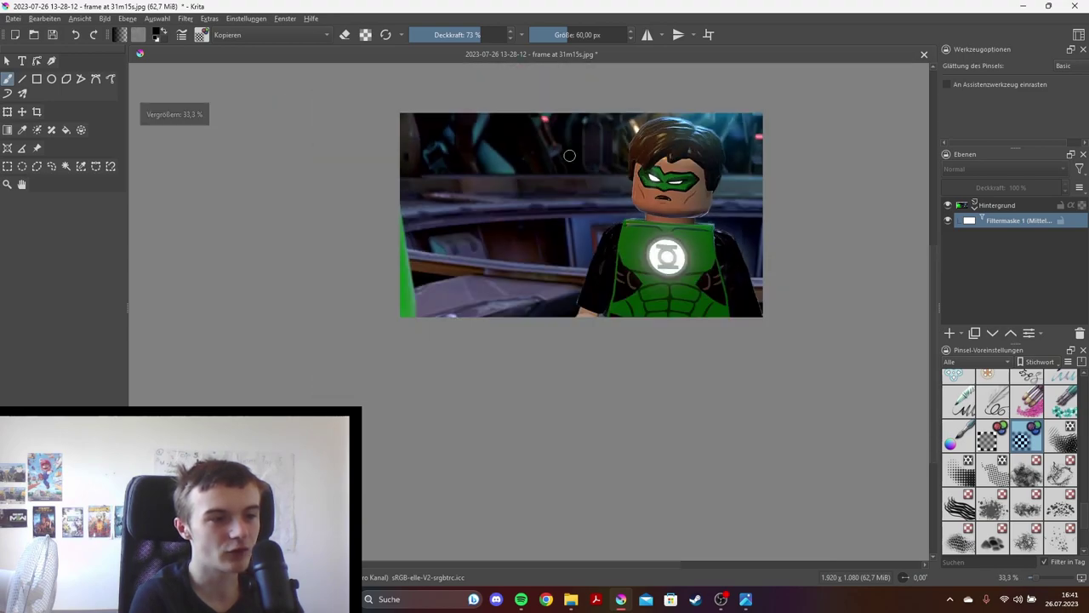
{"action": "scroll", "coordinate": [599, 129], "scroll_direction": "up", "scroll_amount": 1}
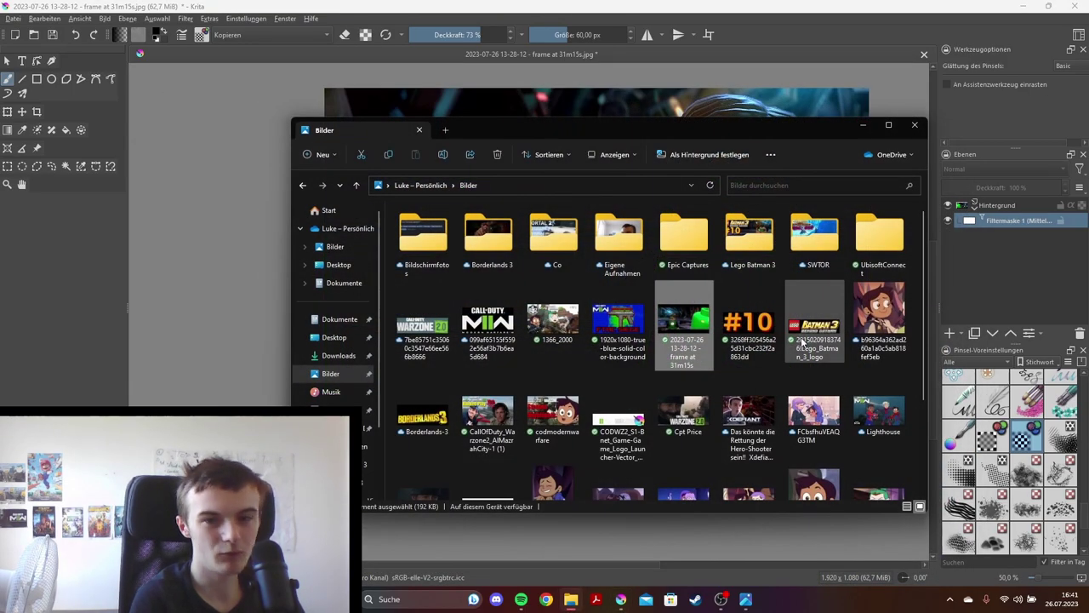
{"action": "left_click_drag", "start_coordinate": [802, 341], "coordinate": [521, 103]}
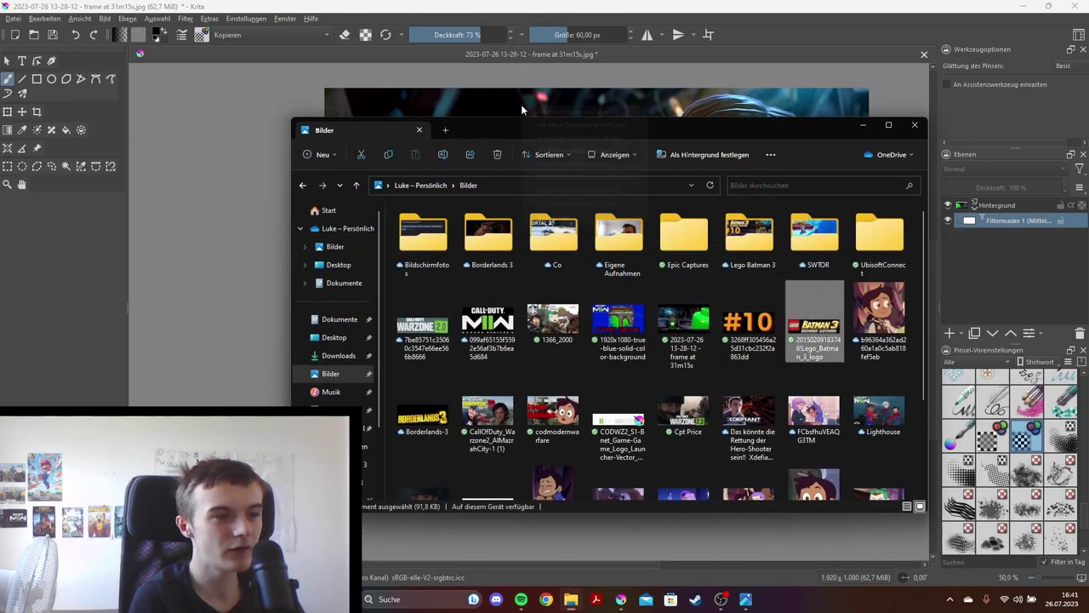
{"action": "left_click", "coordinate": [568, 113]}
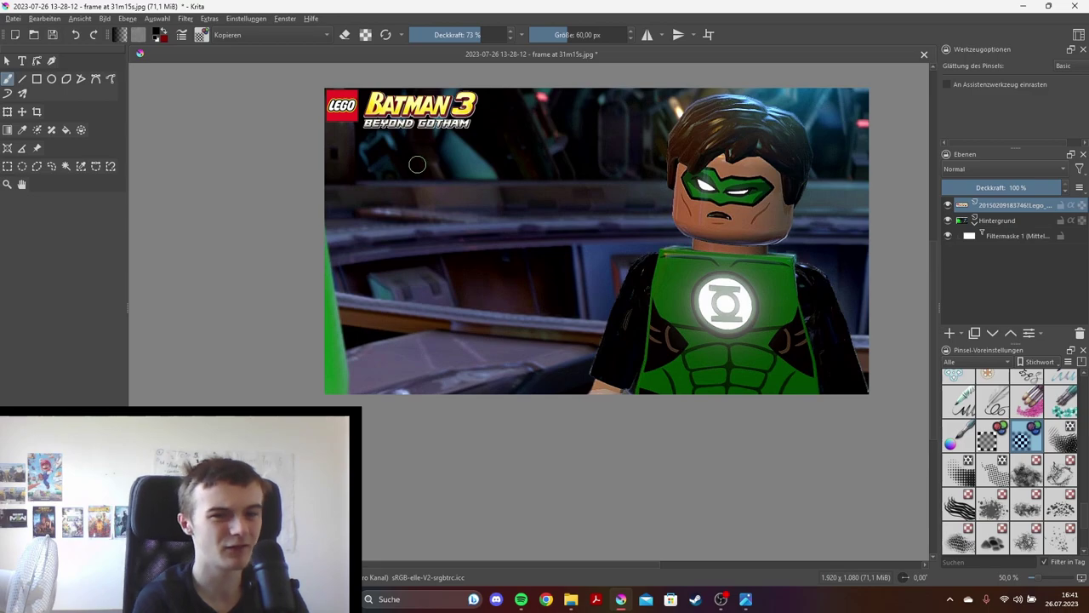
Step: Scale up the LEGO Batman 3 logo in the upper-left with the Transform tool
{"action": "left_click", "coordinate": [8, 111]}
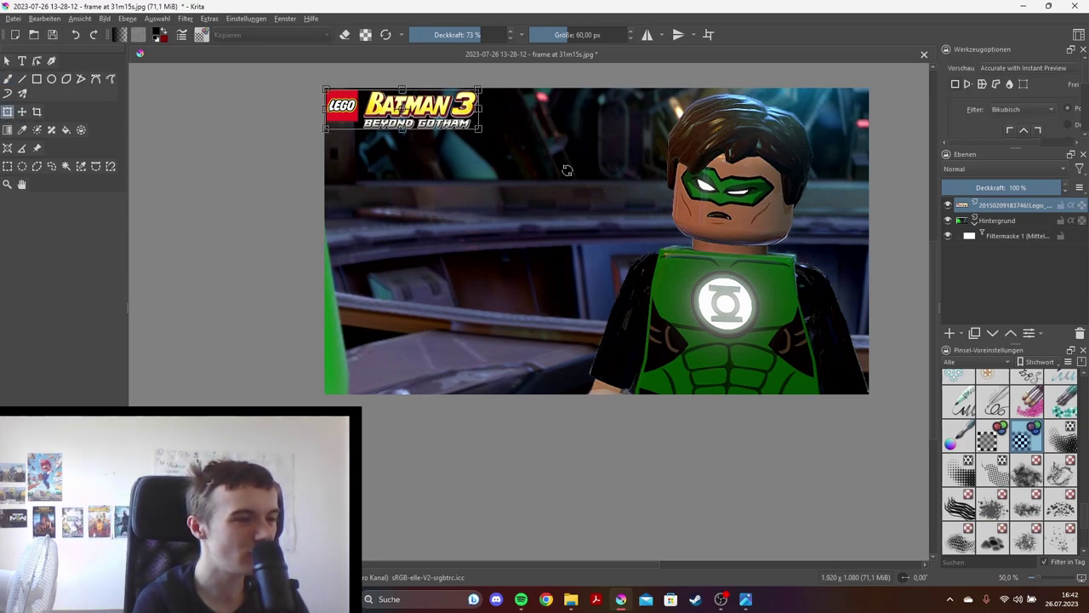
{"action": "left_click_drag", "start_coordinate": [480, 129], "coordinate": [564, 174]}
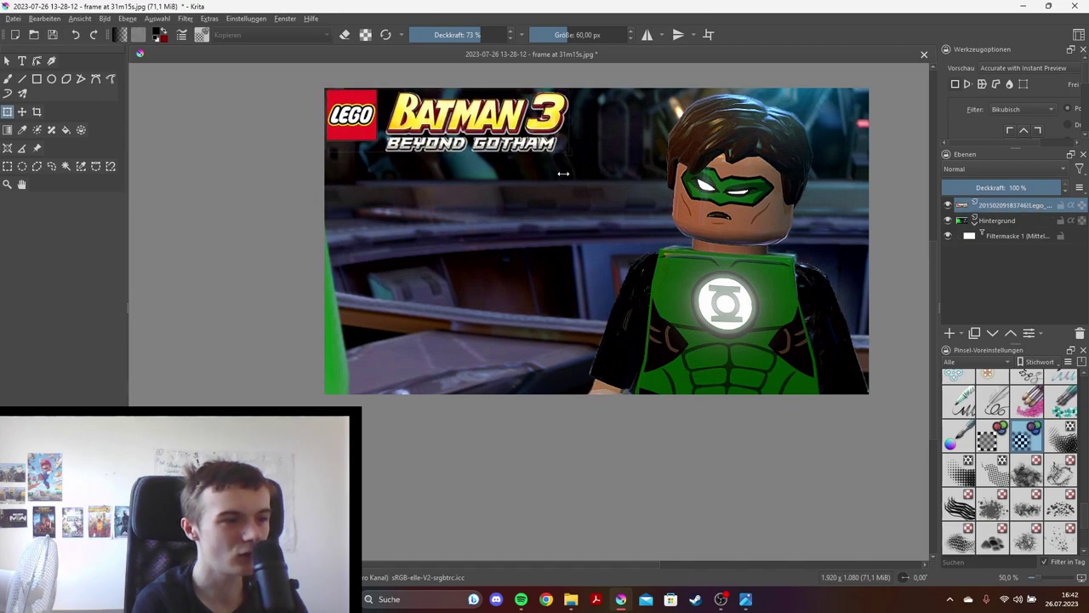
Step: Give the logo layer a Schattenwurf drop shadow through its Ebenenstil settings
{"action": "right_click", "coordinate": [1018, 207]}
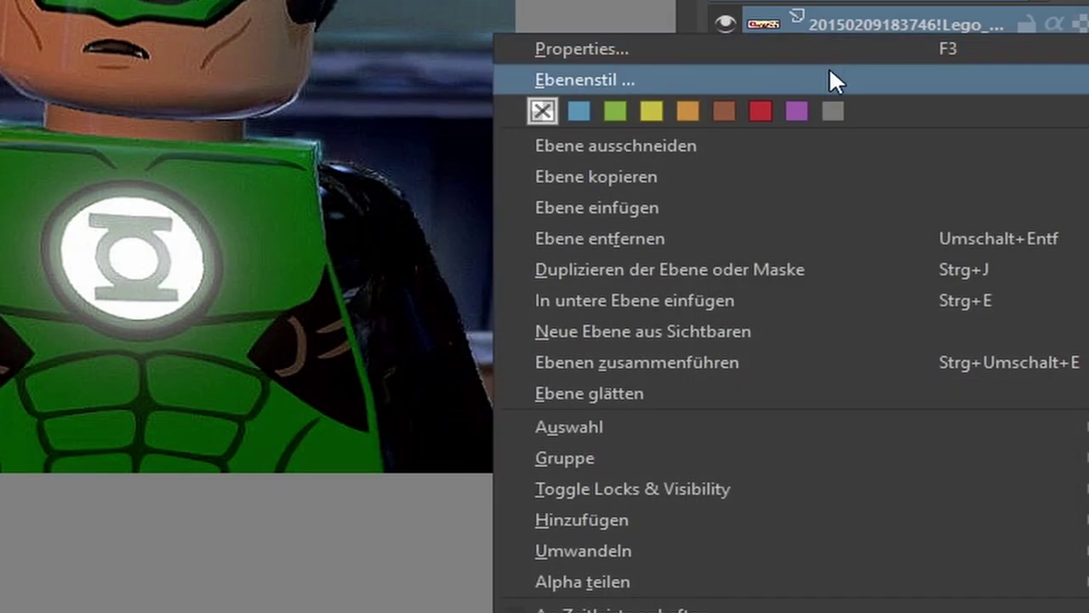
{"action": "left_click", "coordinate": [830, 75]}
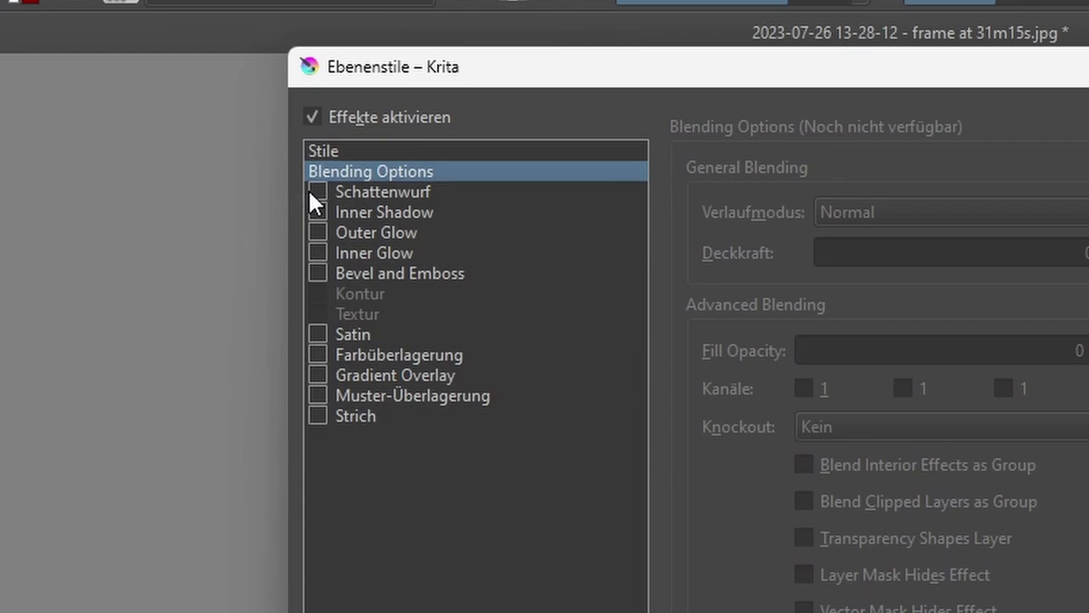
{"action": "left_click", "coordinate": [317, 192]}
{"action": "left_click", "coordinate": [735, 474]}
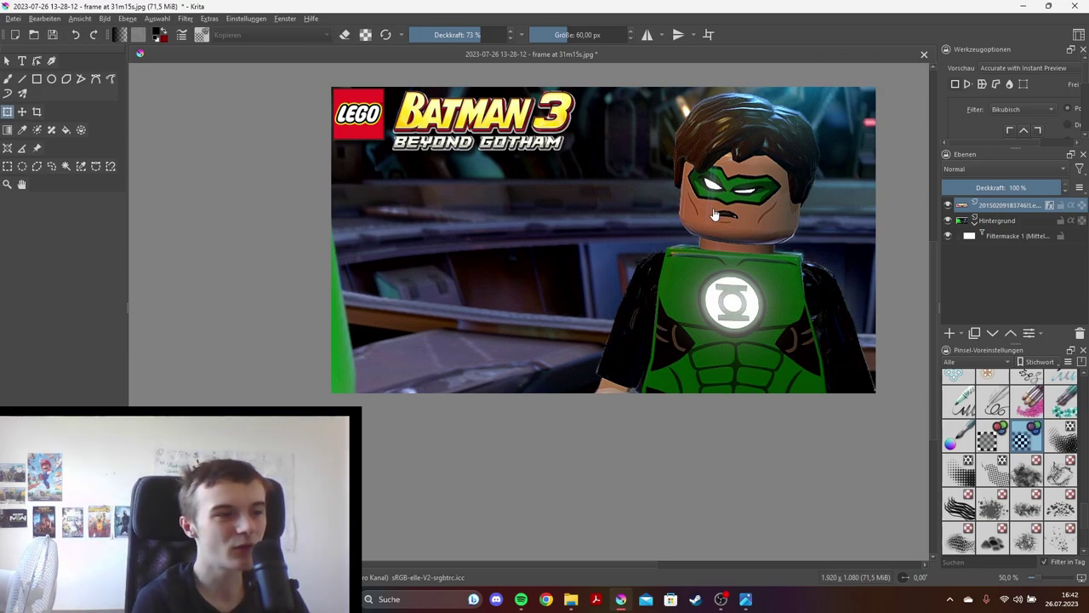
Step: Add a Mittelwertentfernung filter mask to the logo layer
{"action": "scroll", "coordinate": [613, 175], "scroll_direction": "up", "scroll_amount": 1}
{"action": "scroll", "coordinate": [476, 154], "scroll_direction": "down", "scroll_amount": 1}
{"action": "scroll", "coordinate": [354, 132], "scroll_direction": "up", "scroll_amount": 1}
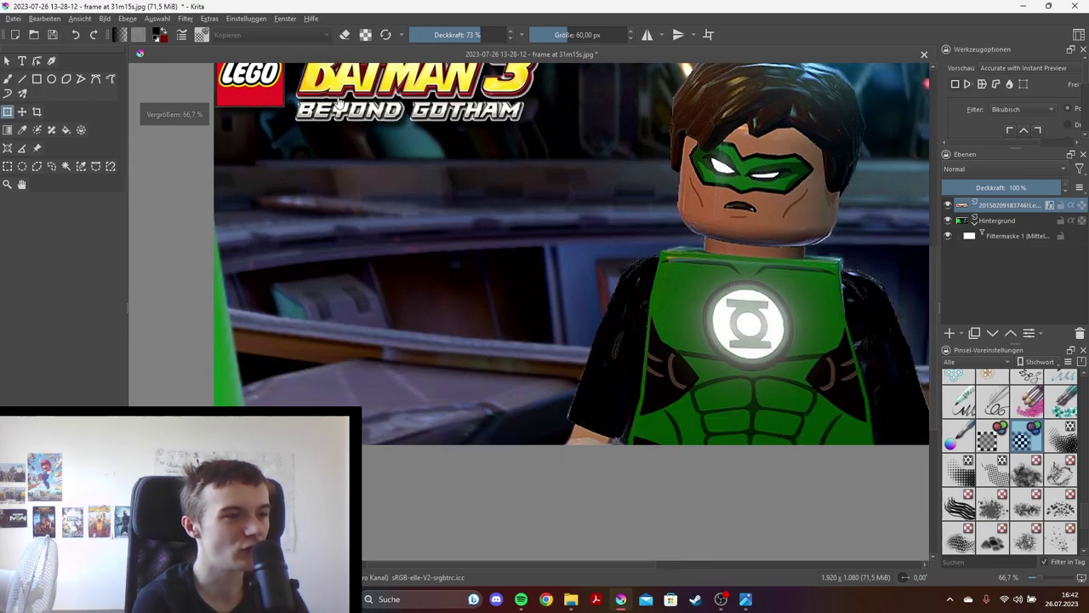
{"action": "scroll", "coordinate": [338, 102], "scroll_direction": "down", "scroll_amount": 2}
{"action": "scroll", "coordinate": [323, 105], "scroll_direction": "up", "scroll_amount": 2}
{"action": "scroll", "coordinate": [310, 85], "scroll_direction": "down", "scroll_amount": 2}
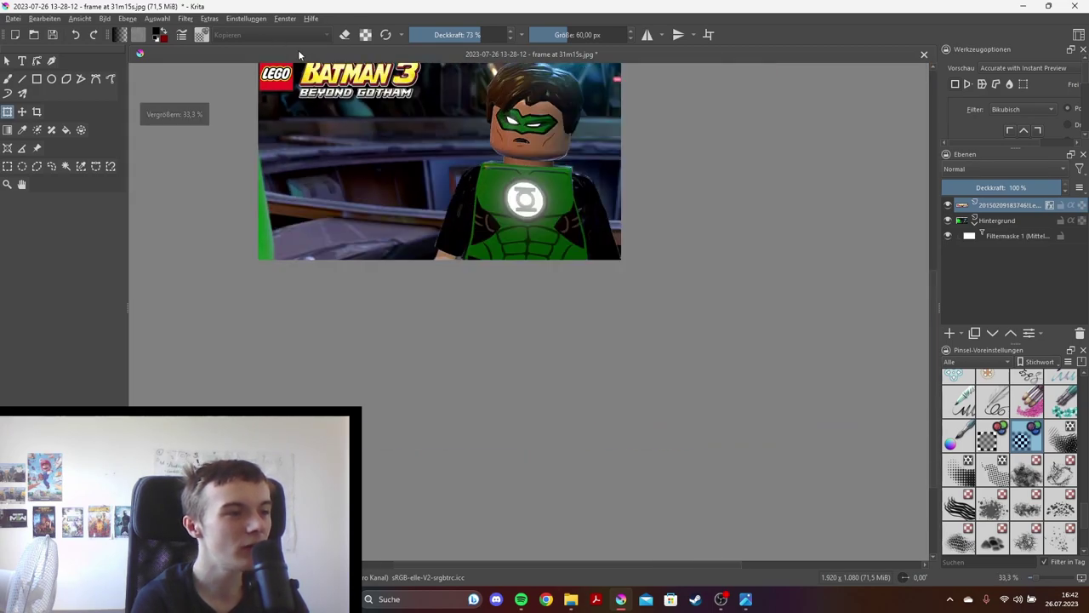
{"action": "scroll", "coordinate": [235, 151], "scroll_direction": "up", "scroll_amount": 1}
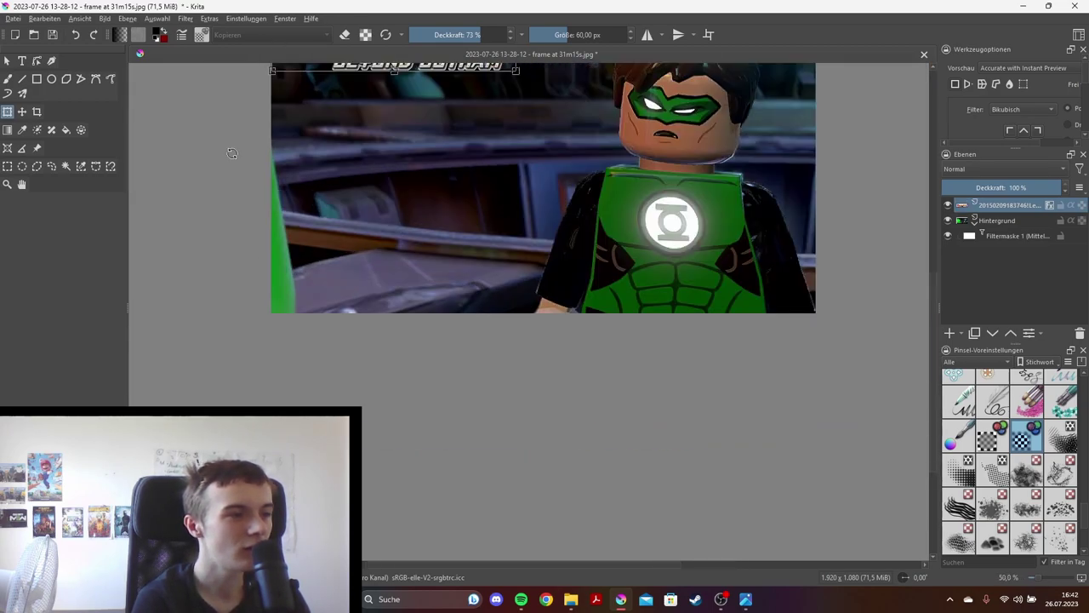
{"action": "scroll", "coordinate": [255, 111], "scroll_direction": "down", "scroll_amount": 1}
{"action": "scroll", "coordinate": [333, 77], "scroll_direction": "down", "scroll_amount": 1}
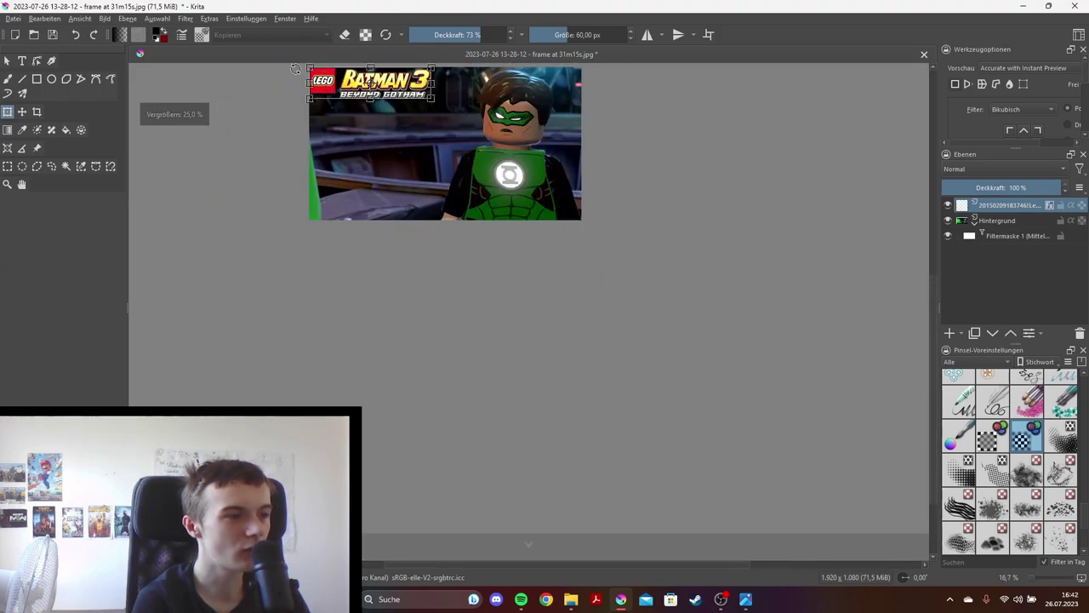
{"action": "scroll", "coordinate": [341, 77], "scroll_direction": "up", "scroll_amount": 2}
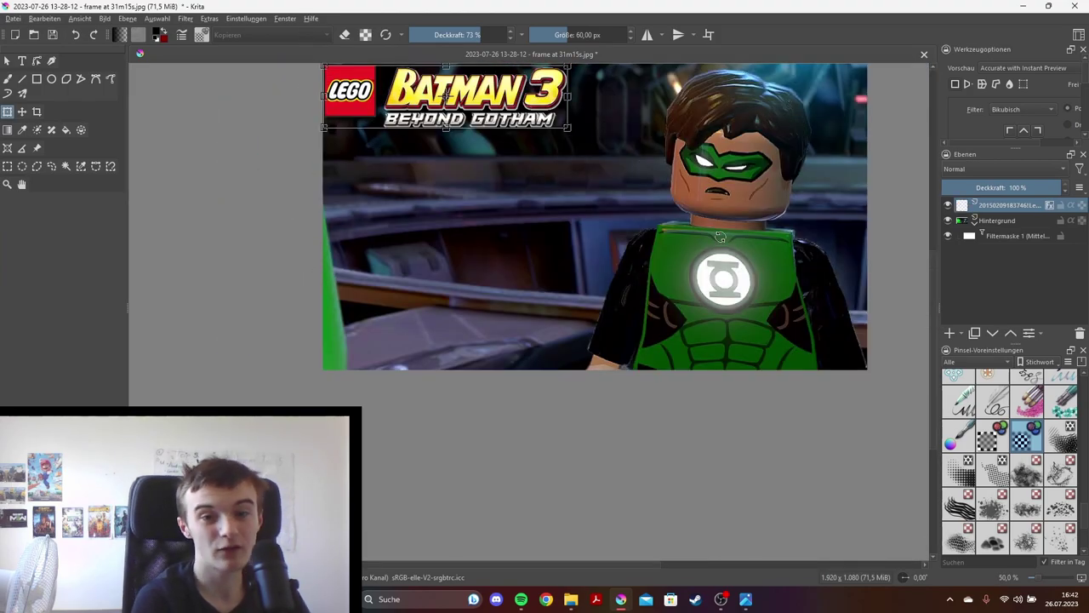
{"action": "left_click", "coordinate": [963, 334]}
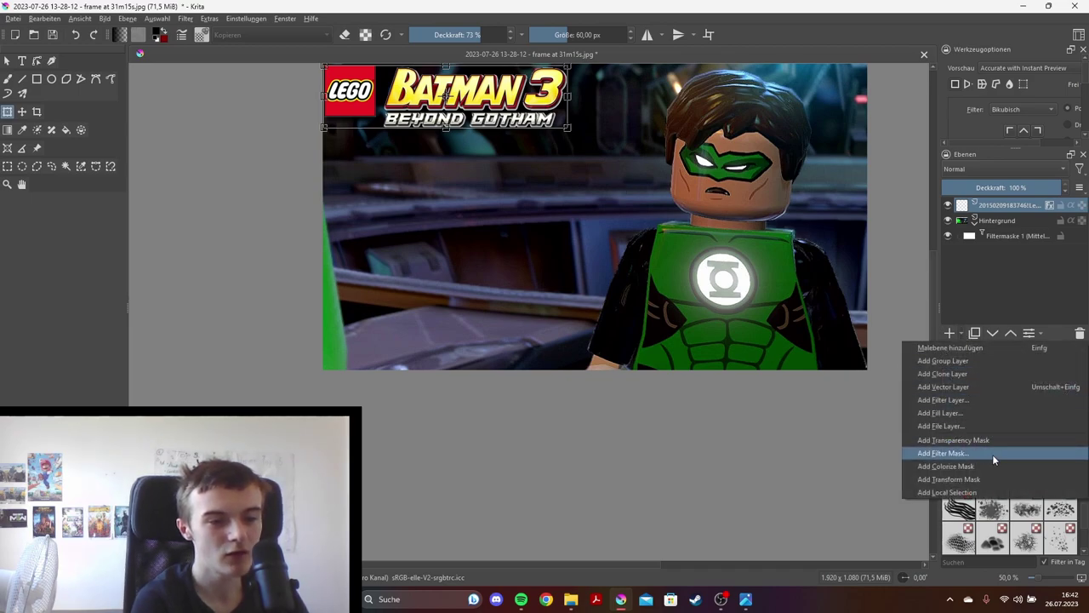
{"action": "left_click", "coordinate": [990, 453]}
{"action": "left_click", "coordinate": [706, 416]}
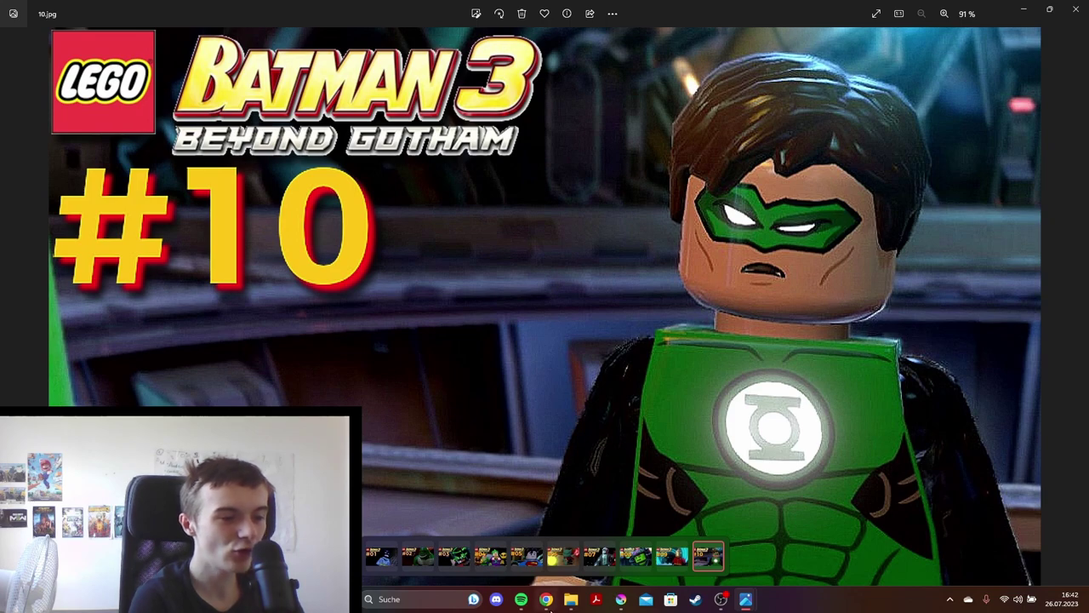
Step: Switch from Windows Photos to the browser showing Font Meme's TikTok font page
{"action": "left_click", "coordinate": [547, 605]}
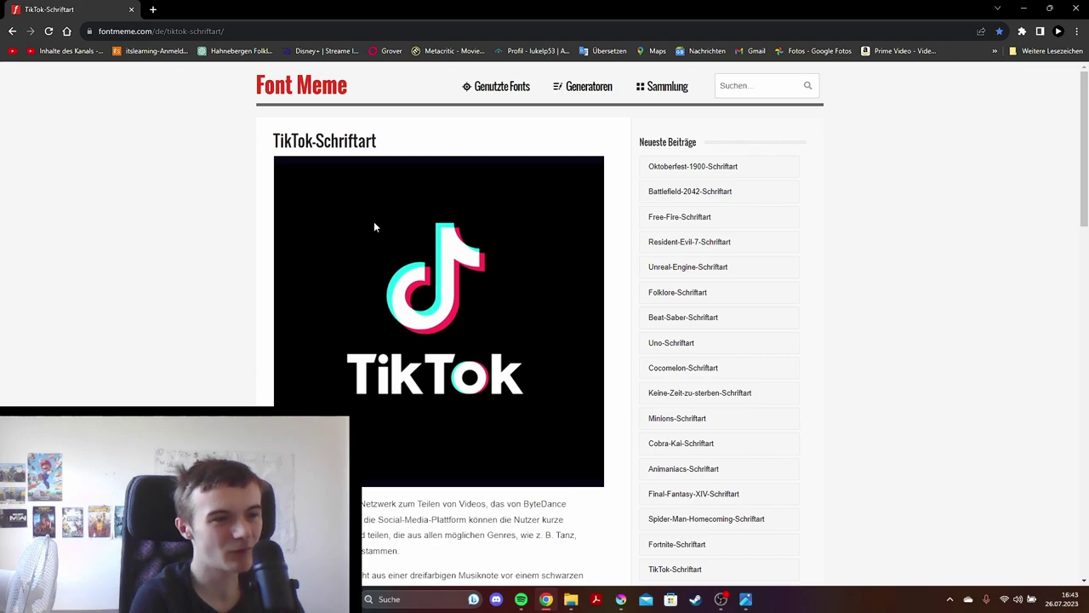
Step: Scroll down to Font Meme's text generator and choose the Schatten-L effect
{"action": "scroll", "coordinate": [374, 226], "scroll_direction": "down", "scroll_amount": 2}
{"action": "scroll", "coordinate": [374, 227], "scroll_direction": "up", "scroll_amount": 2}
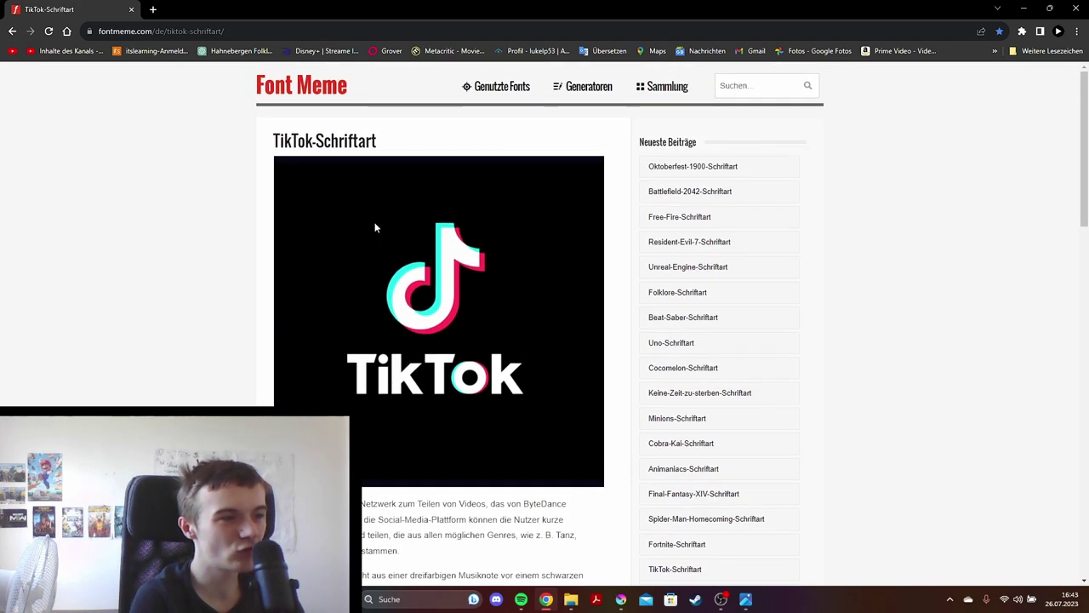
{"action": "scroll", "coordinate": [375, 227], "scroll_direction": "down", "scroll_amount": 2}
{"action": "scroll", "coordinate": [374, 227], "scroll_direction": "down", "scroll_amount": 2}
{"action": "scroll", "coordinate": [375, 228], "scroll_direction": "down", "scroll_amount": 2}
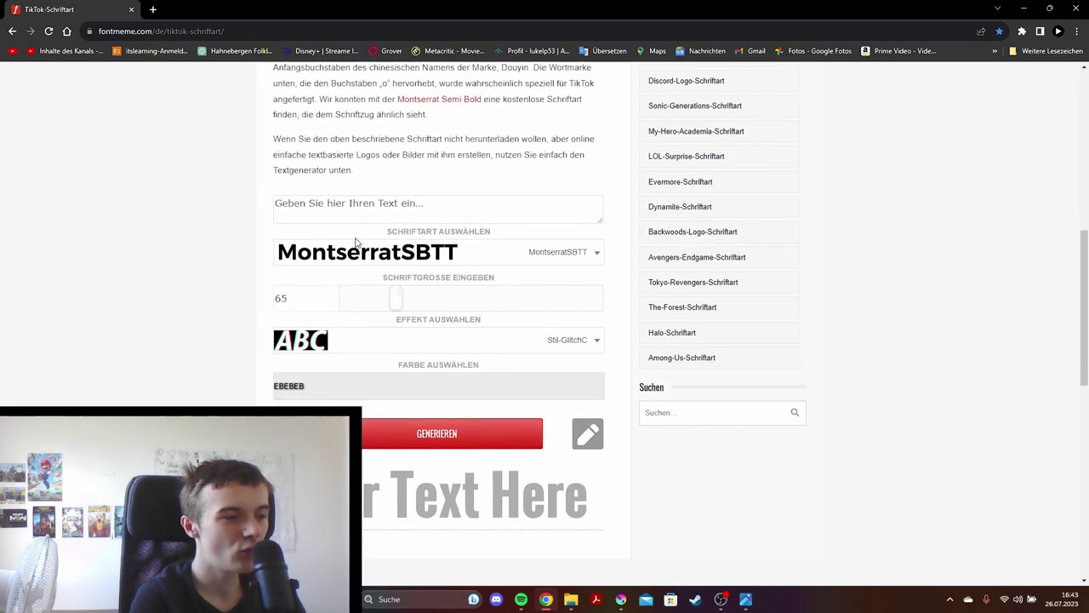
{"action": "scroll", "coordinate": [144, 302], "scroll_direction": "up", "scroll_amount": 1}
{"action": "scroll", "coordinate": [145, 302], "scroll_direction": "up", "scroll_amount": 1}
{"action": "scroll", "coordinate": [377, 315], "scroll_direction": "up", "scroll_amount": 2}
{"action": "scroll", "coordinate": [377, 315], "scroll_direction": "down", "scroll_amount": 2}
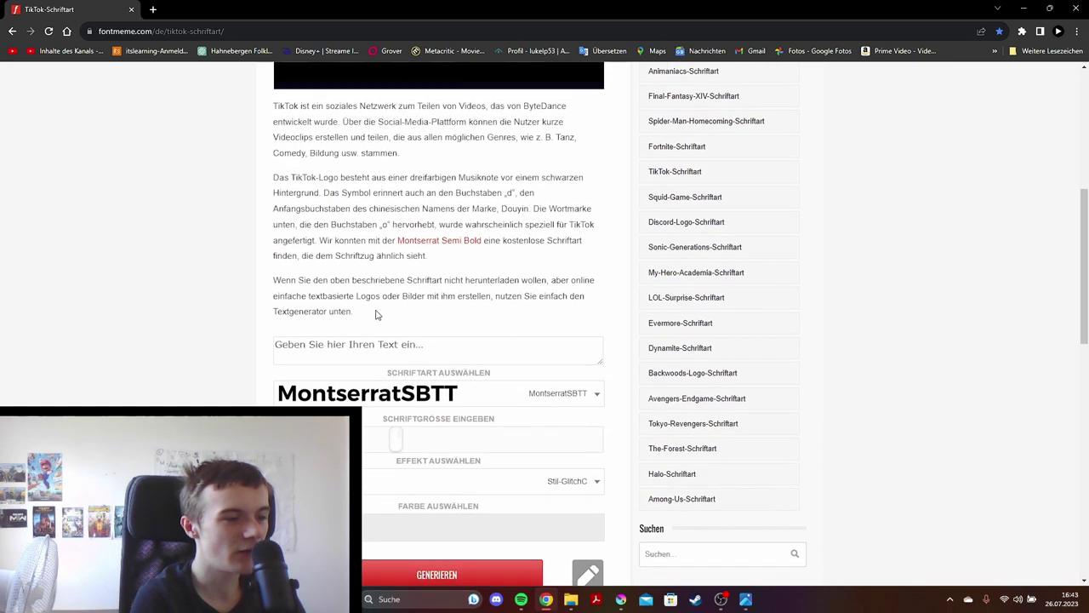
{"action": "scroll", "coordinate": [377, 312], "scroll_direction": "down", "scroll_amount": 3}
{"action": "left_click", "coordinate": [339, 257]}
{"action": "scroll", "coordinate": [339, 318], "scroll_direction": "down", "scroll_amount": 3}
{"action": "scroll", "coordinate": [339, 318], "scroll_direction": "up", "scroll_amount": 3}
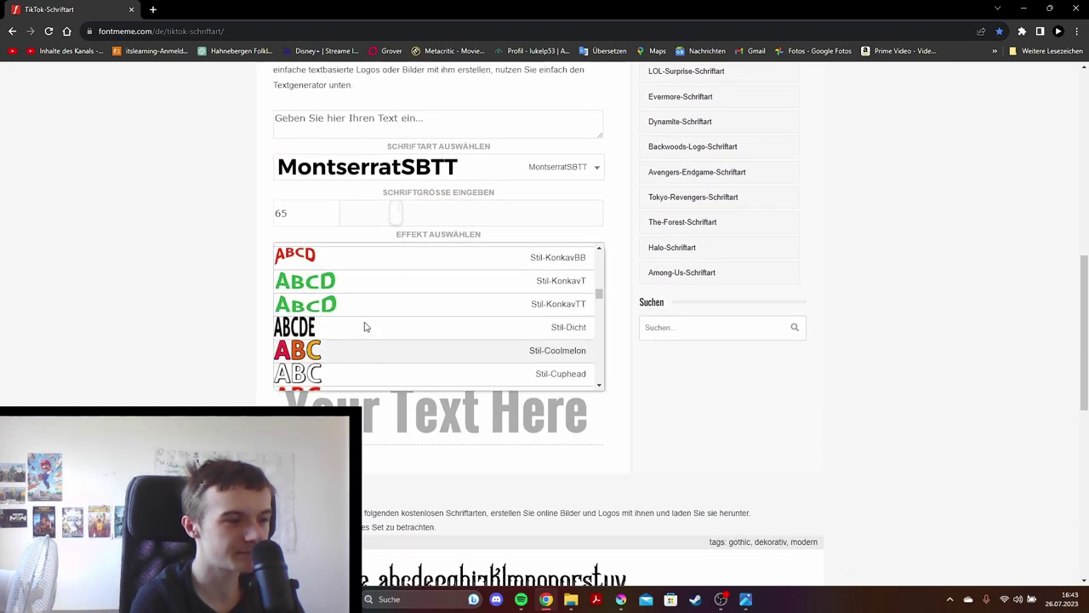
{"action": "scroll", "coordinate": [365, 324], "scroll_direction": "up", "scroll_amount": 2}
{"action": "scroll", "coordinate": [357, 326], "scroll_direction": "up", "scroll_amount": 2}
{"action": "scroll", "coordinate": [340, 320], "scroll_direction": "up", "scroll_amount": 2}
{"action": "scroll", "coordinate": [323, 315], "scroll_direction": "up", "scroll_amount": 2}
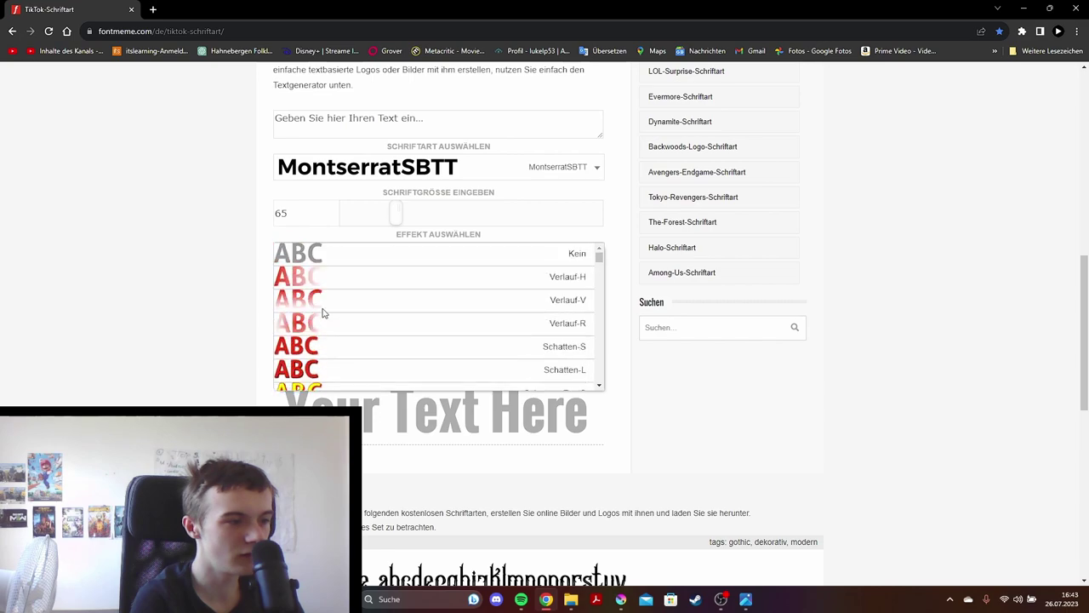
{"action": "left_click", "coordinate": [300, 370]}
Step: Make the text colour orange FF820C and the shadow colour dark red 870F06
{"action": "left_click_drag", "start_coordinate": [304, 300], "coordinate": [259, 304]}
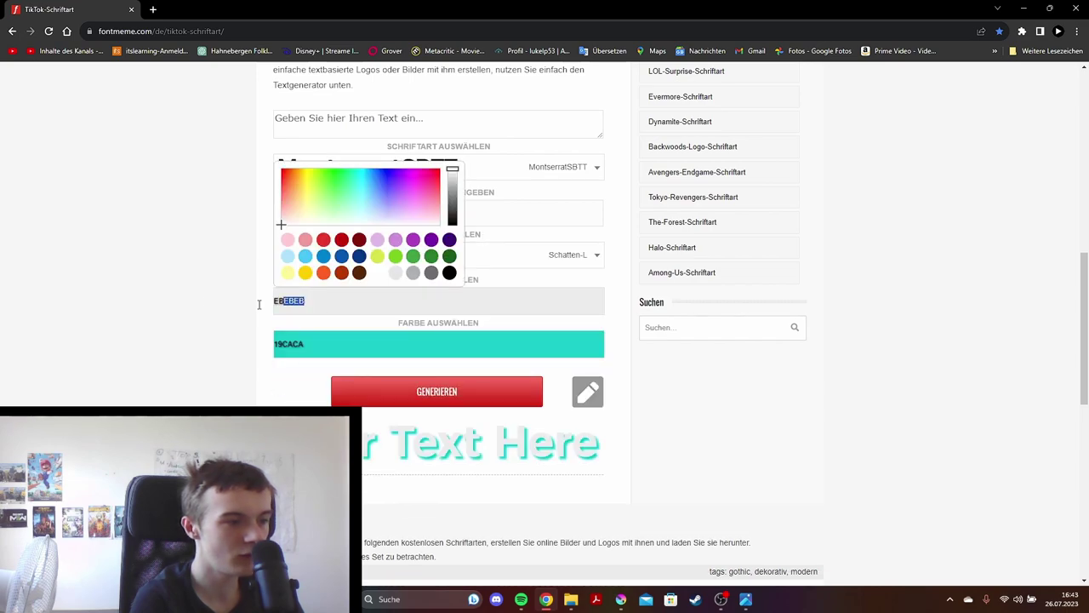
{"action": "left_click", "coordinate": [297, 177]}
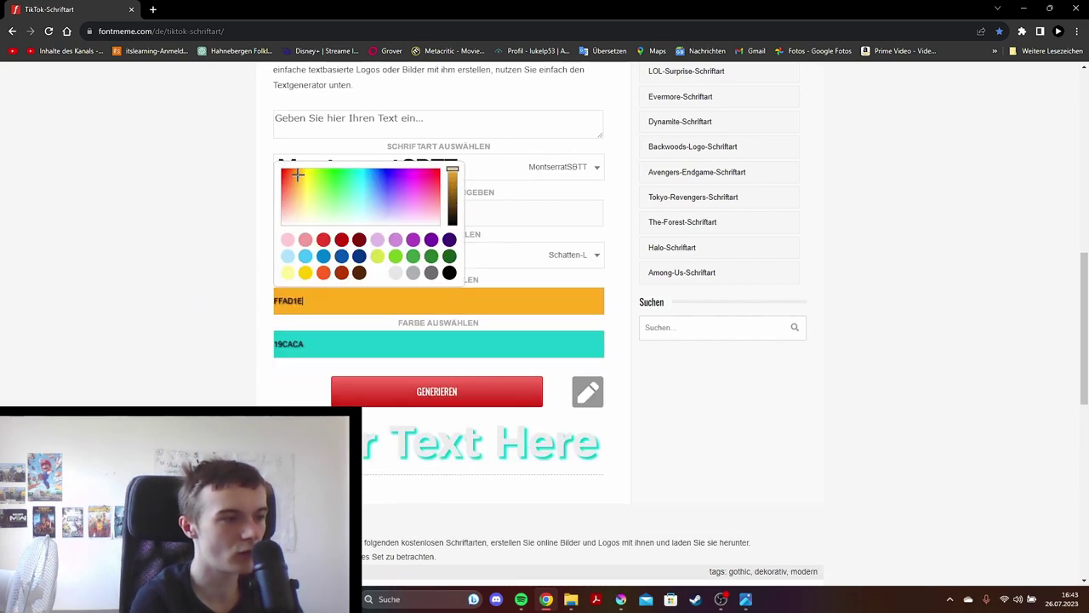
{"action": "left_click_drag", "start_coordinate": [298, 172], "coordinate": [295, 172]}
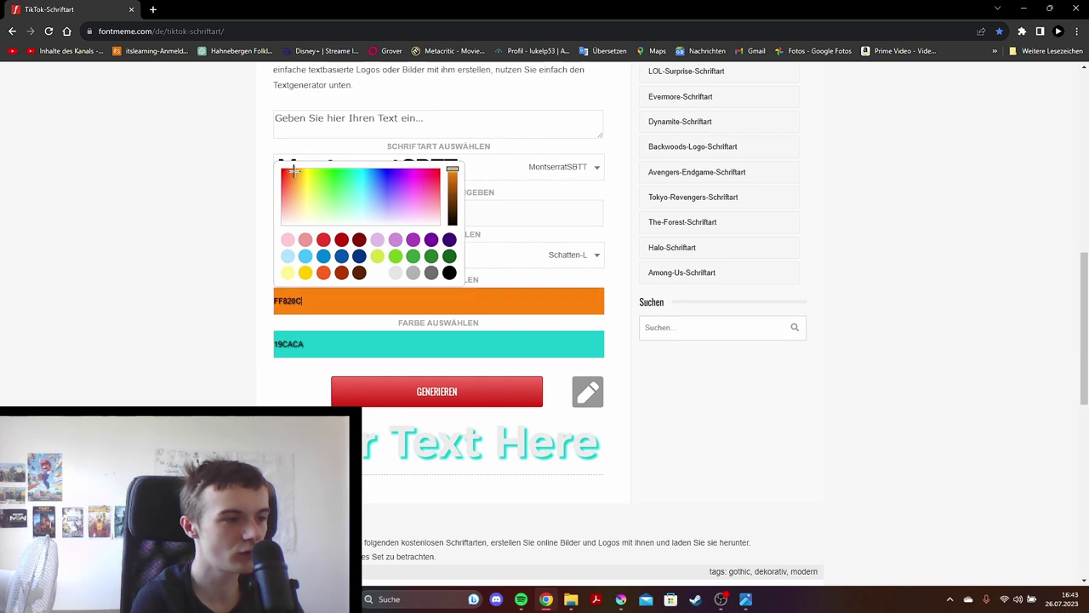
{"action": "left_click", "coordinate": [315, 345]}
{"action": "left_click", "coordinate": [360, 285]}
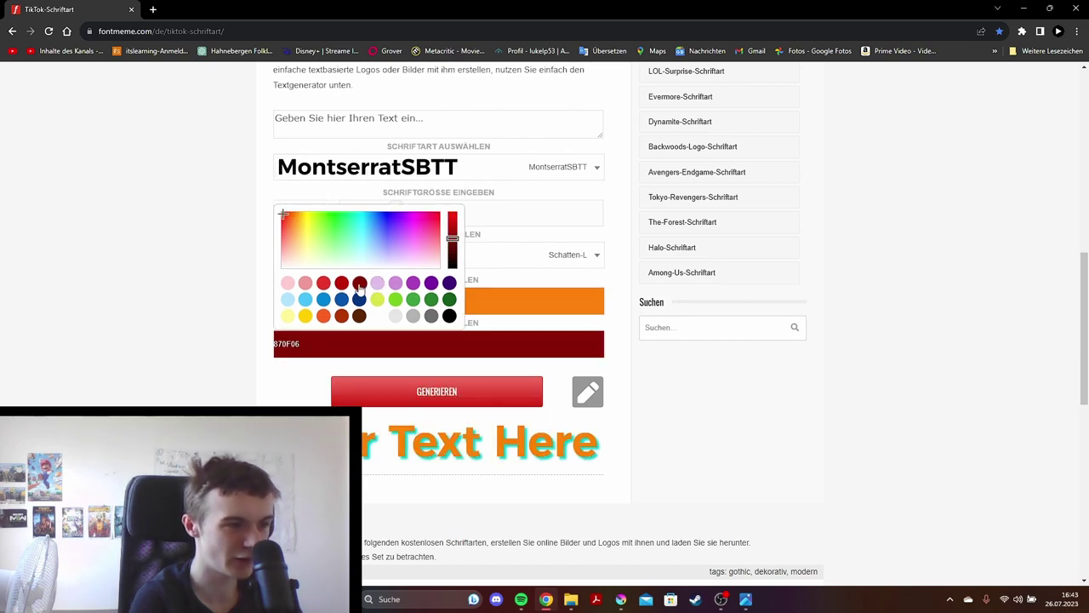
{"action": "left_click", "coordinate": [237, 369]}
Step: Generate the '#10' text image at size 100, then return to Krita
{"action": "scroll", "coordinate": [256, 383], "scroll_direction": "up", "scroll_amount": 2}
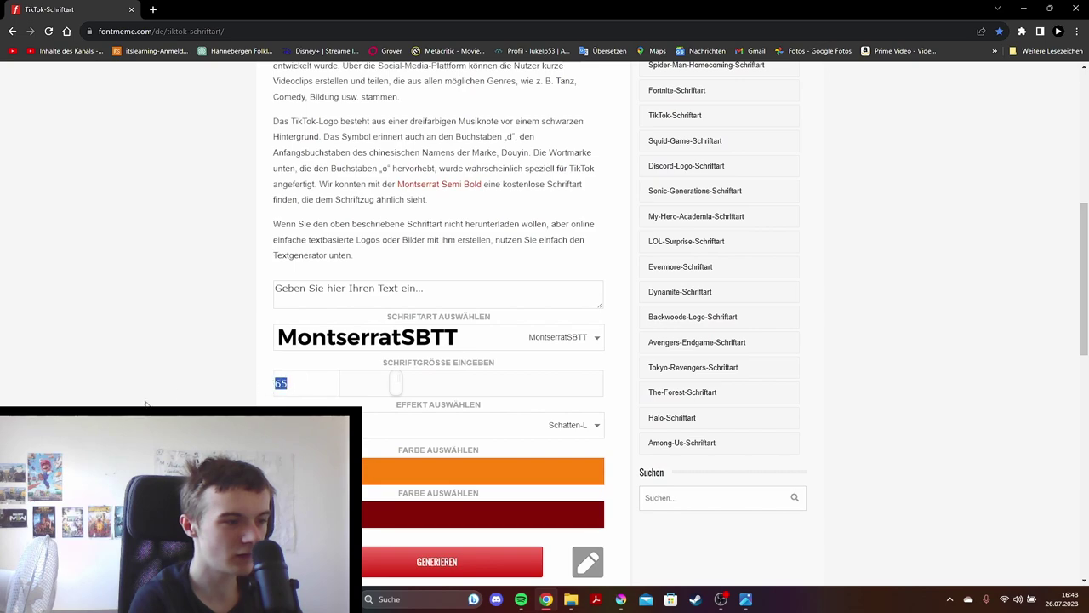
{"action": "type", "text": "100"}
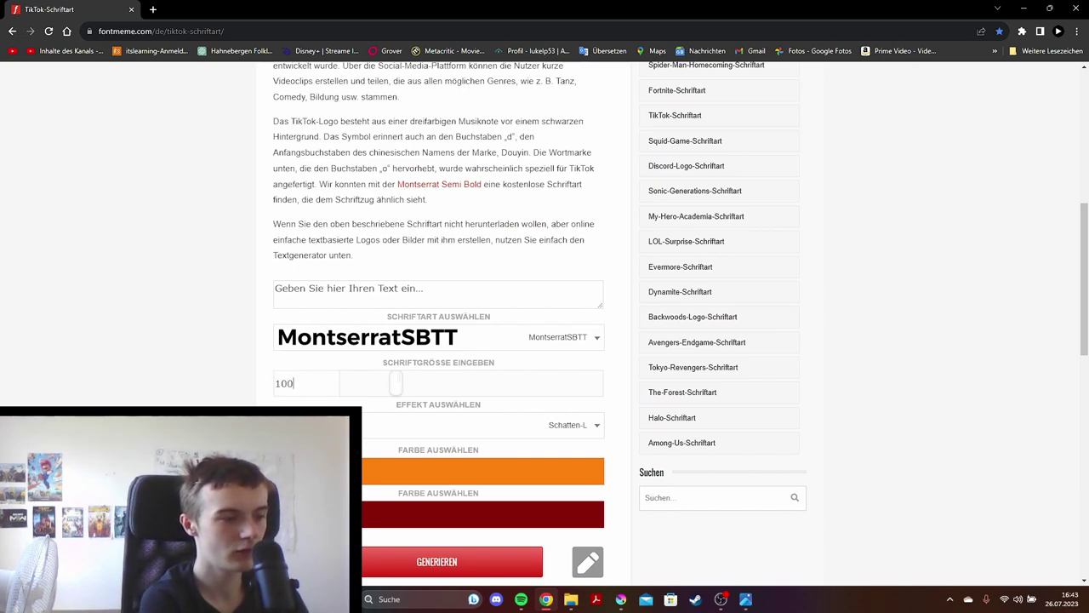
{"action": "left_click", "coordinate": [353, 291]}
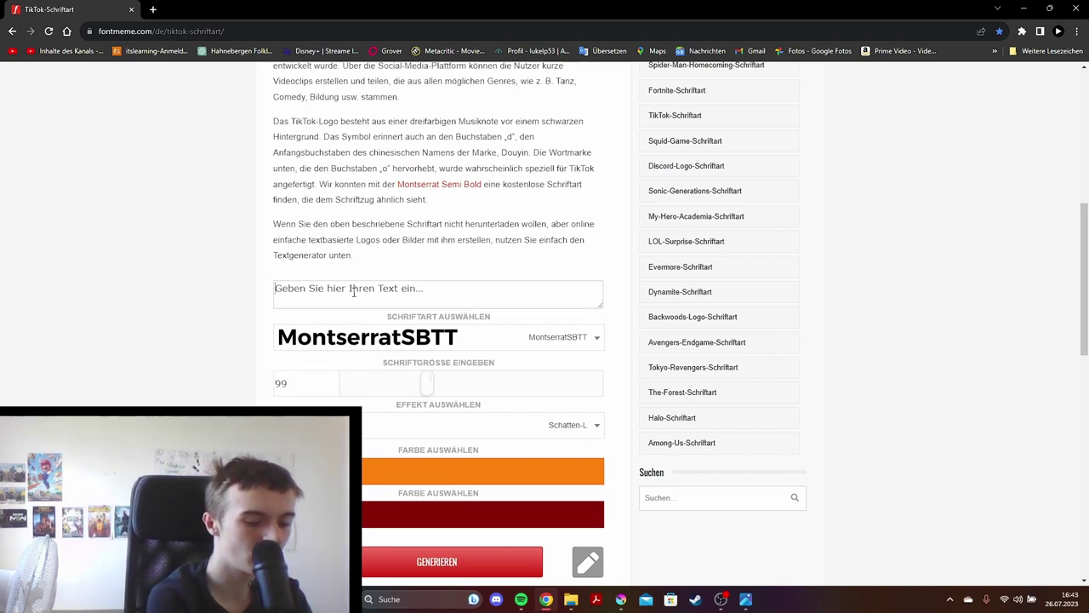
{"action": "type", "text": "#10"}
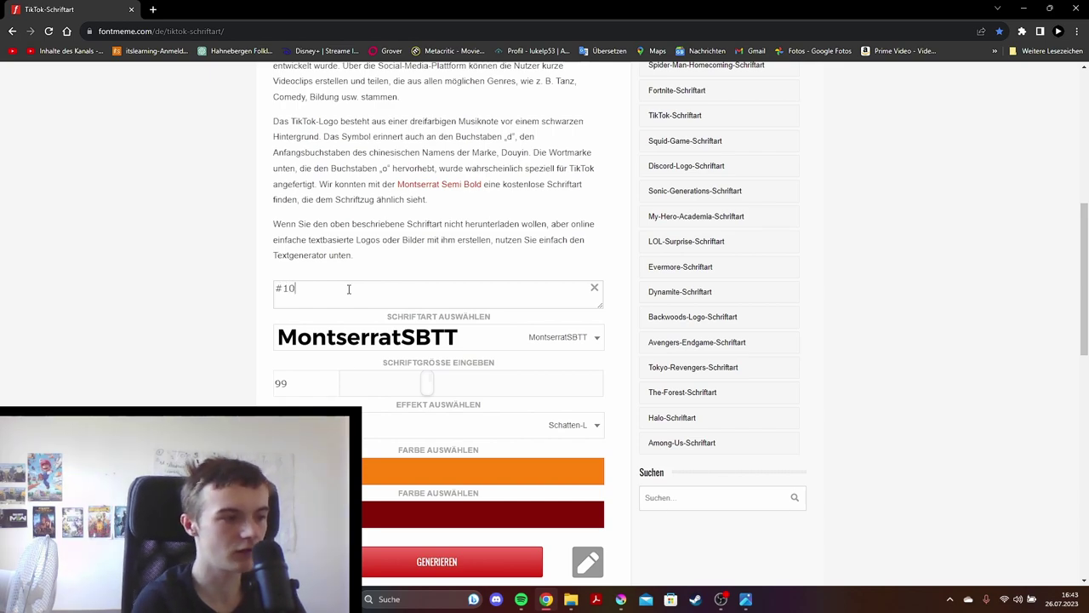
{"action": "scroll", "coordinate": [348, 289], "scroll_direction": "down", "scroll_amount": 3}
{"action": "left_click", "coordinate": [418, 288]}
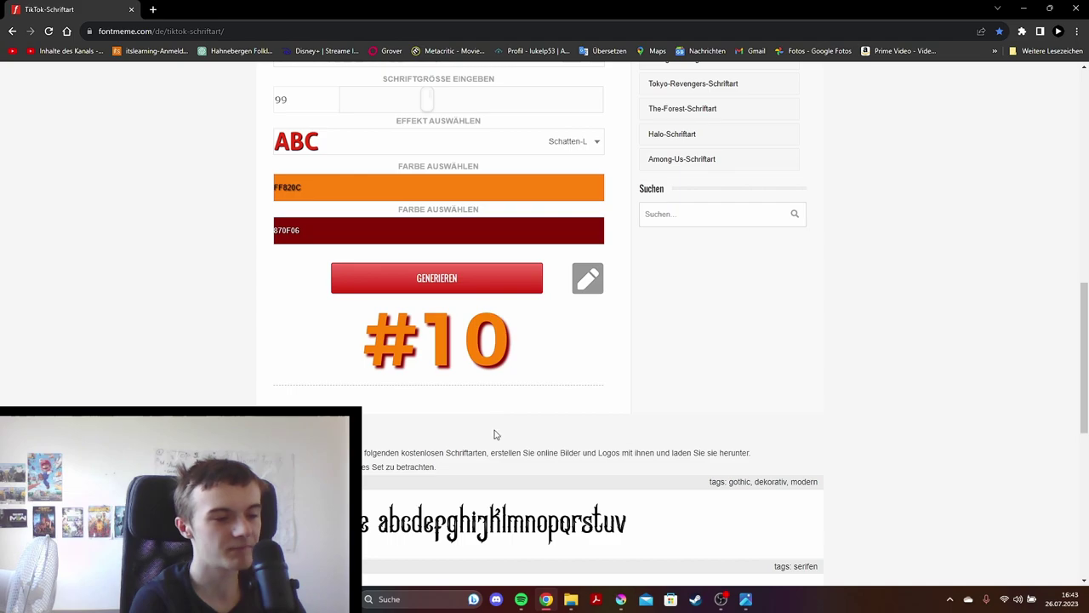
{"action": "left_click", "coordinate": [620, 602]}
Step: Drag the #10 image from the Bilder folder onto the Krita canvas as a new layer
{"action": "left_click", "coordinate": [571, 600]}
{"action": "left_click", "coordinate": [334, 356]}
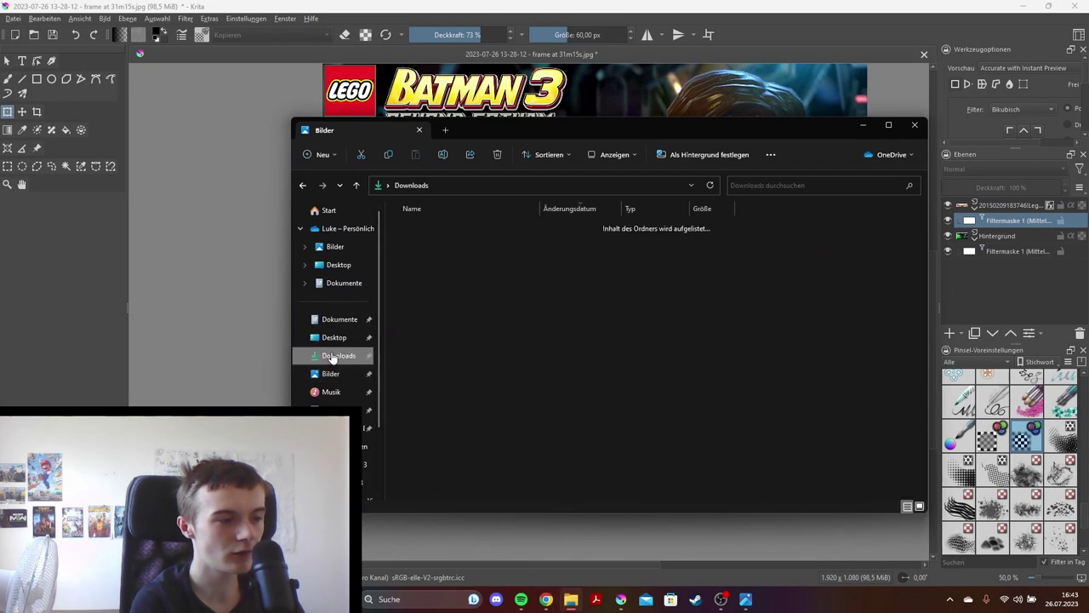
{"action": "left_click", "coordinate": [331, 374]}
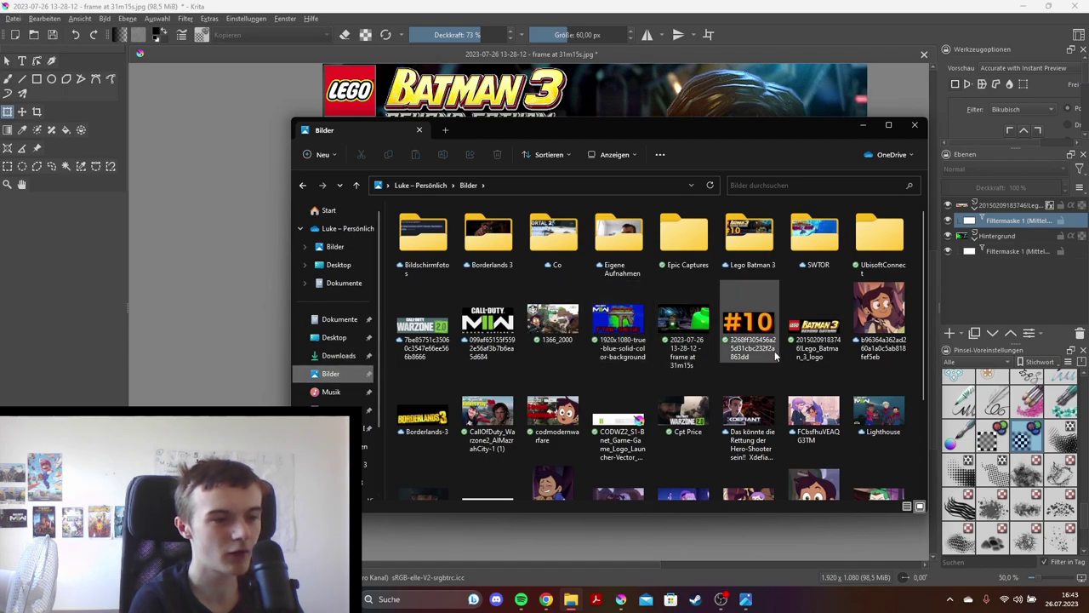
{"action": "left_click_drag", "start_coordinate": [775, 351], "coordinate": [230, 331]}
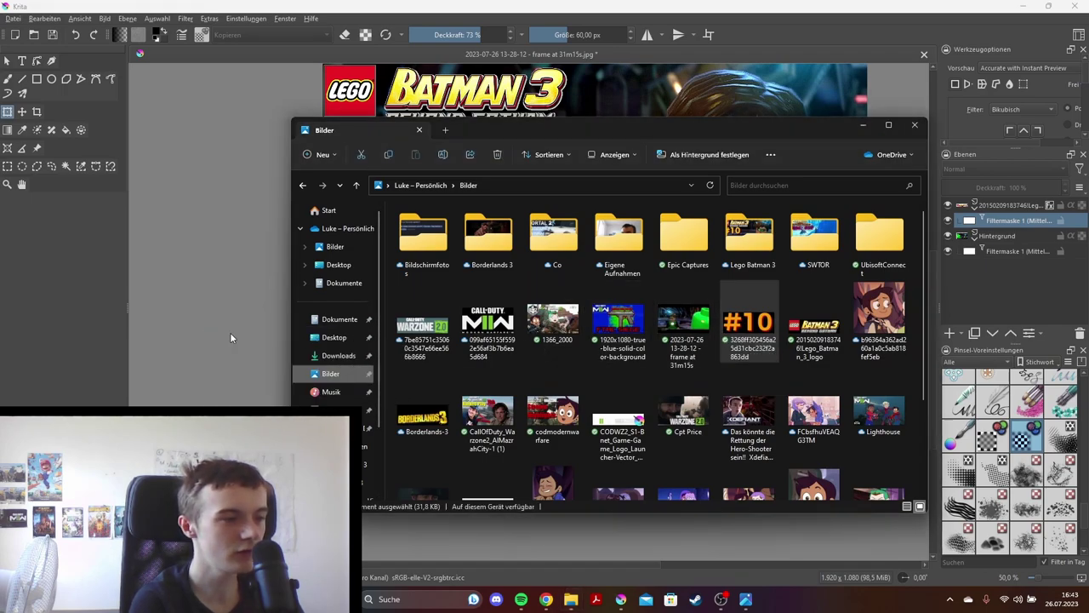
{"action": "left_click", "coordinate": [627, 302]}
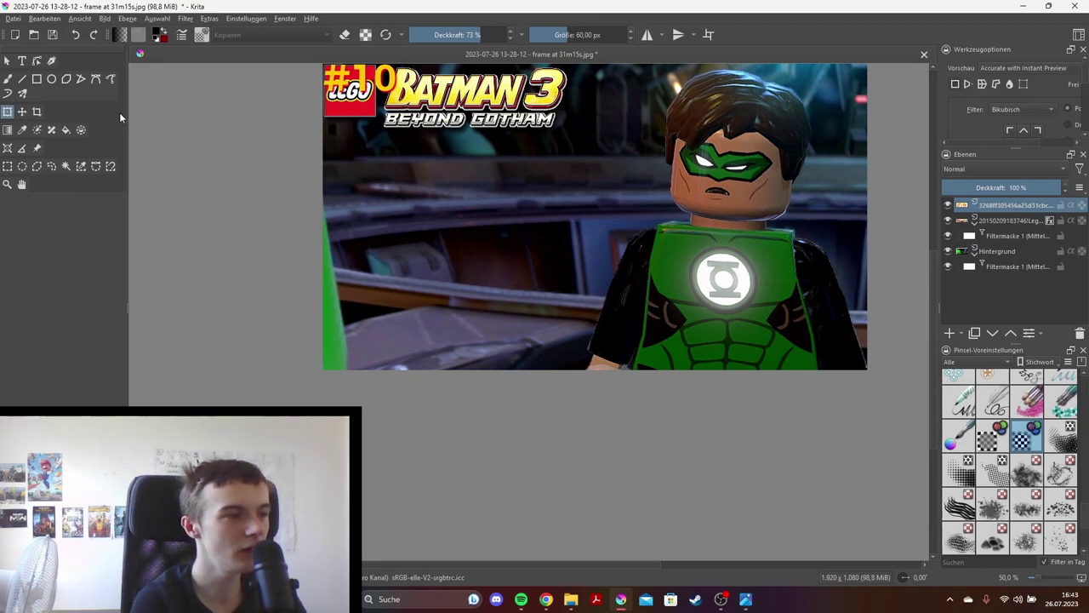
Step: Move the #10 text below the LEGO Batman 3 logo and scale it larger
{"action": "left_click_drag", "start_coordinate": [356, 87], "coordinate": [375, 148]}
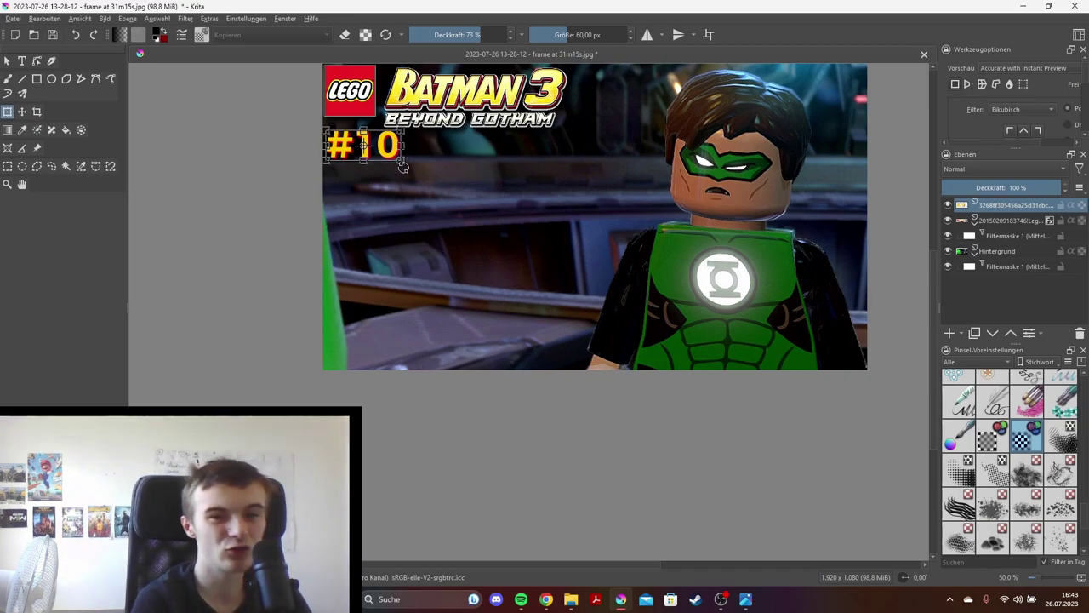
{"action": "mouse_move", "coordinate": [403, 163]}
{"action": "left_mouse_down"}
{"action": "mouse_move", "coordinate": [511, 190]}
{"action": "mouse_move", "coordinate": [536, 211]}
{"action": "left_mouse_up"}
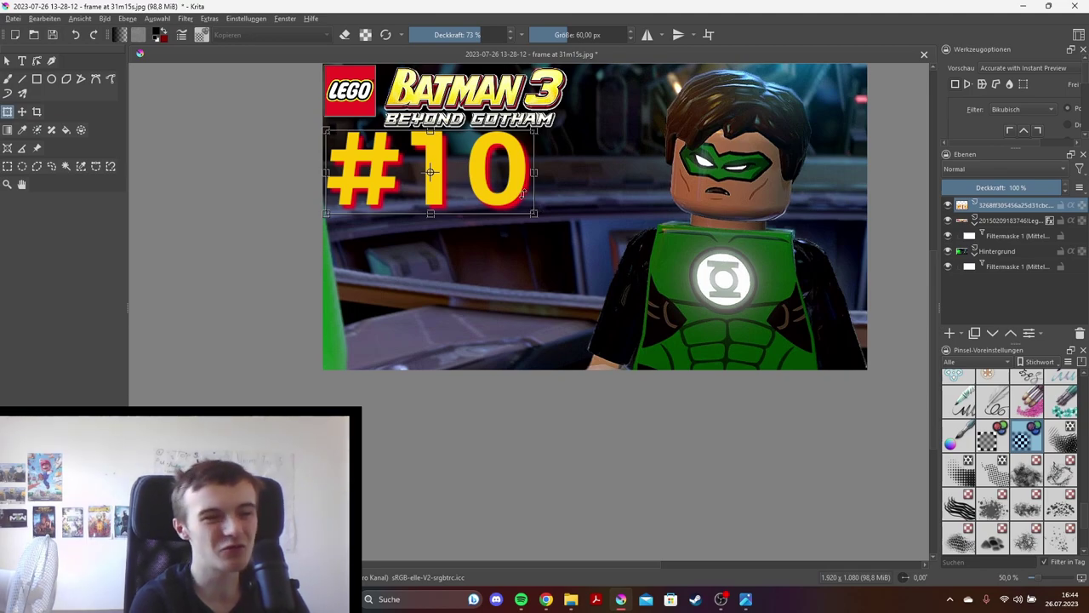
{"action": "left_click_drag", "start_coordinate": [470, 181], "coordinate": [467, 179]}
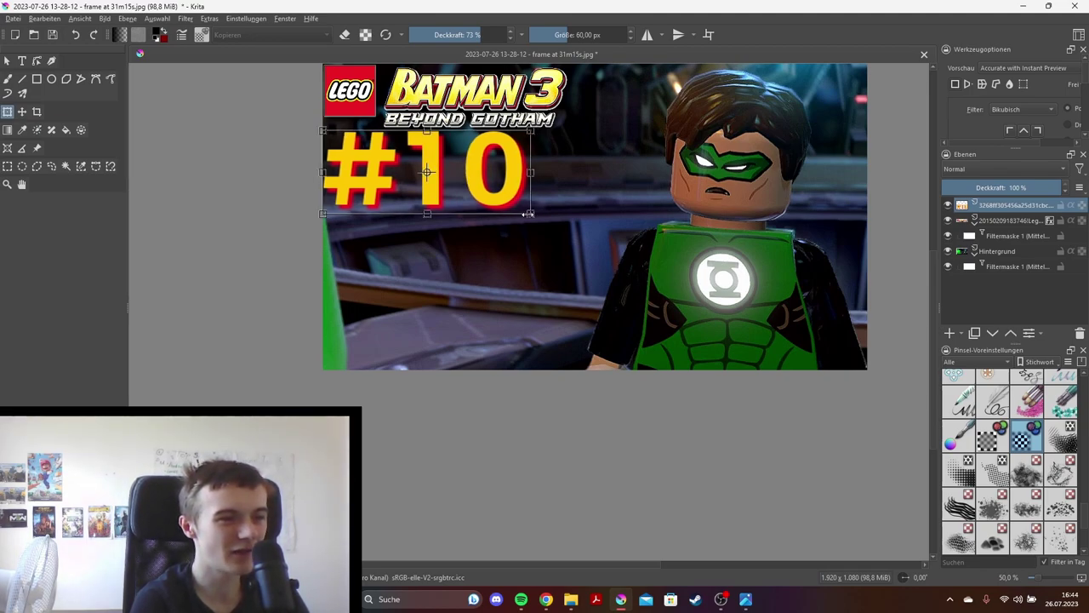
{"action": "left_click_drag", "start_coordinate": [528, 214], "coordinate": [509, 207]}
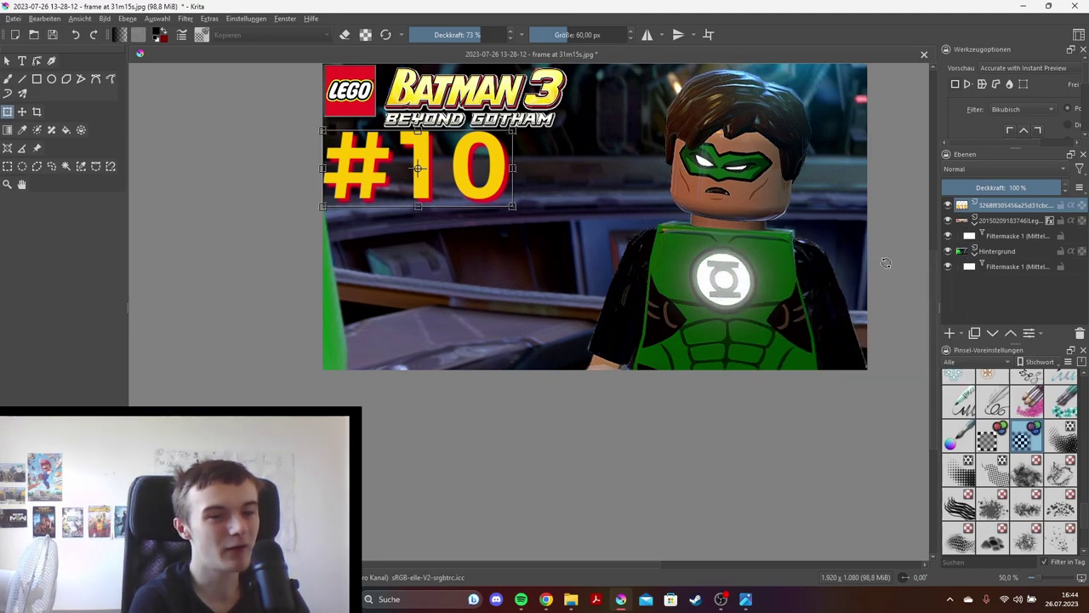
Step: Give the #10 layer a Drop Shadow layer style
{"action": "right_click", "coordinate": [987, 205]}
{"action": "left_click", "coordinate": [812, 207]}
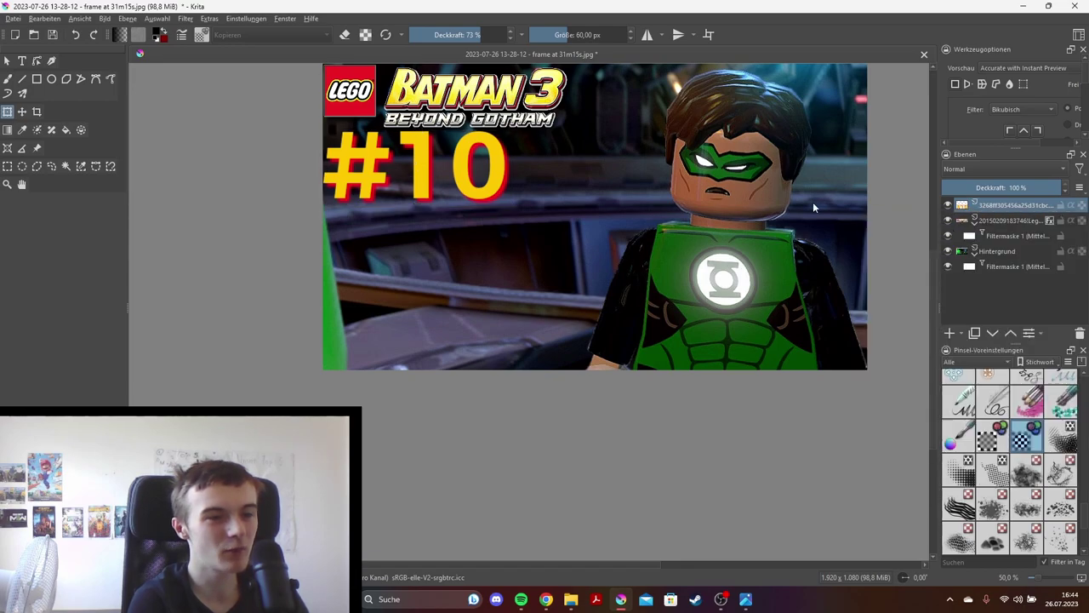
{"action": "left_click", "coordinate": [284, 120]}
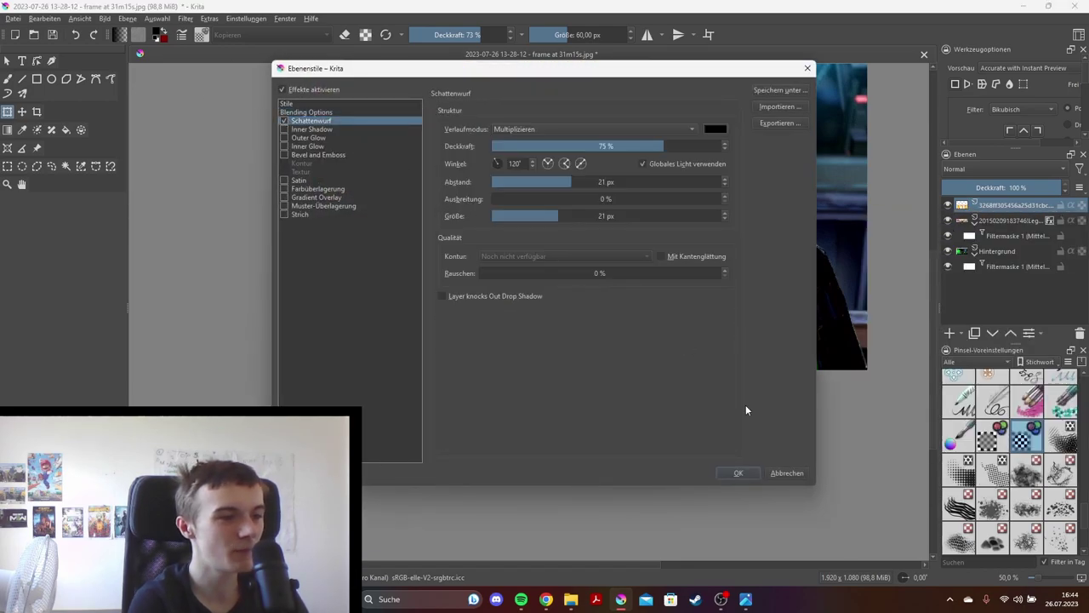
{"action": "left_click", "coordinate": [739, 472]}
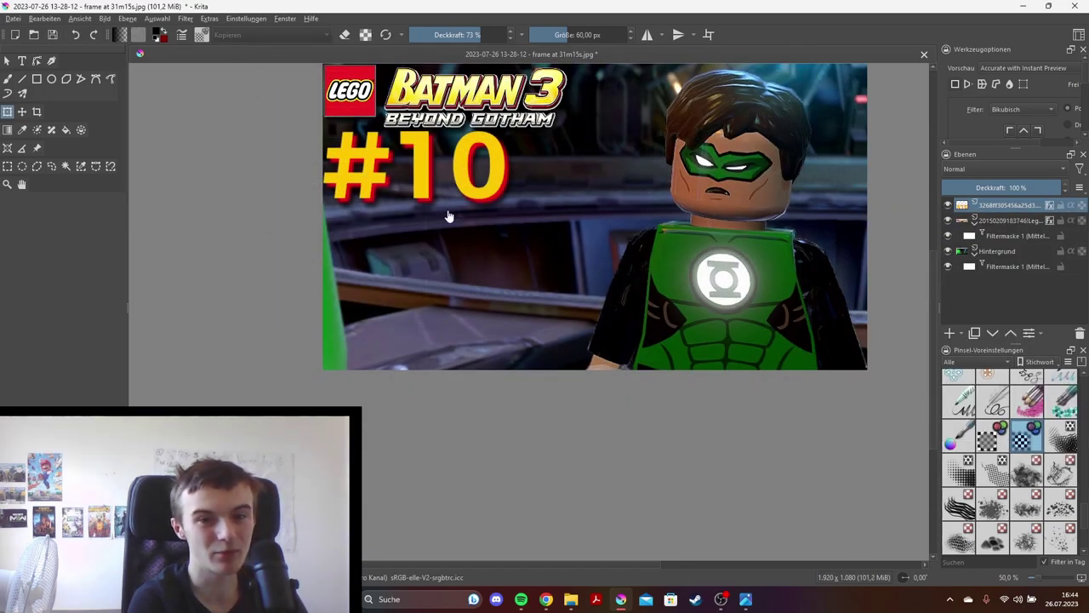
Step: Attach a Mittelwertentfernung filter mask to the #10 layer
{"action": "left_click", "coordinate": [962, 332]}
{"action": "left_click", "coordinate": [939, 454]}
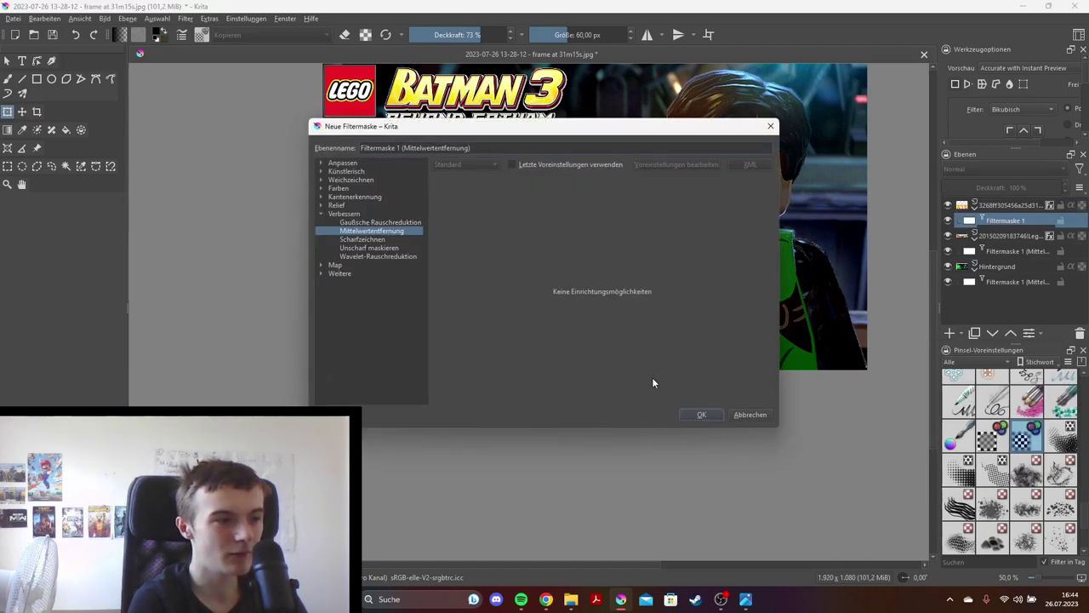
{"action": "left_click", "coordinate": [701, 415]}
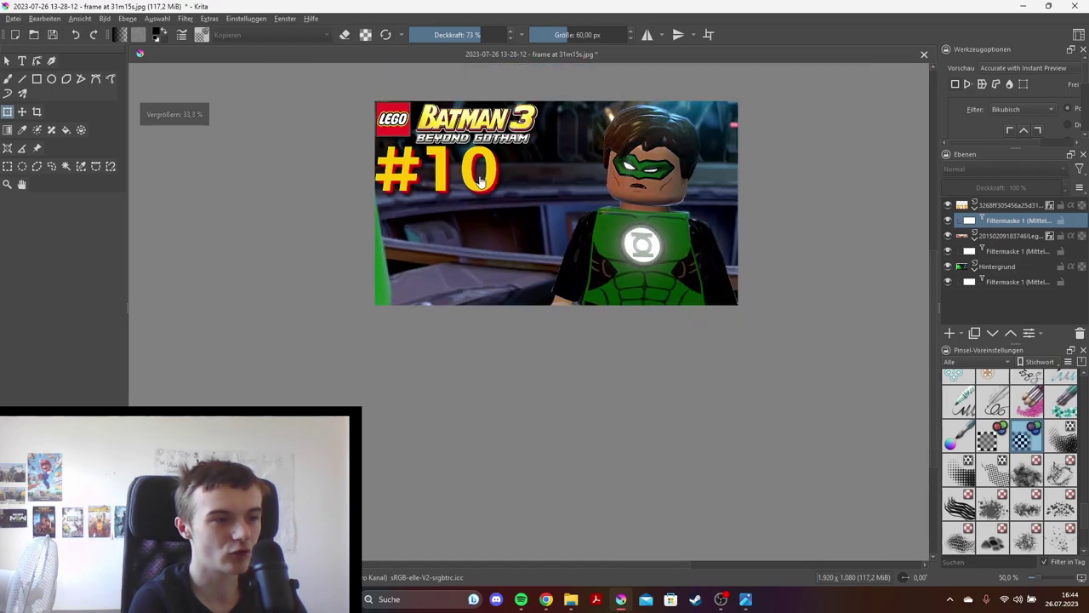
{"action": "scroll", "coordinate": [337, 110], "scroll_direction": "up", "scroll_amount": 2}
{"action": "scroll", "coordinate": [640, 201], "scroll_direction": "down", "scroll_amount": 2}
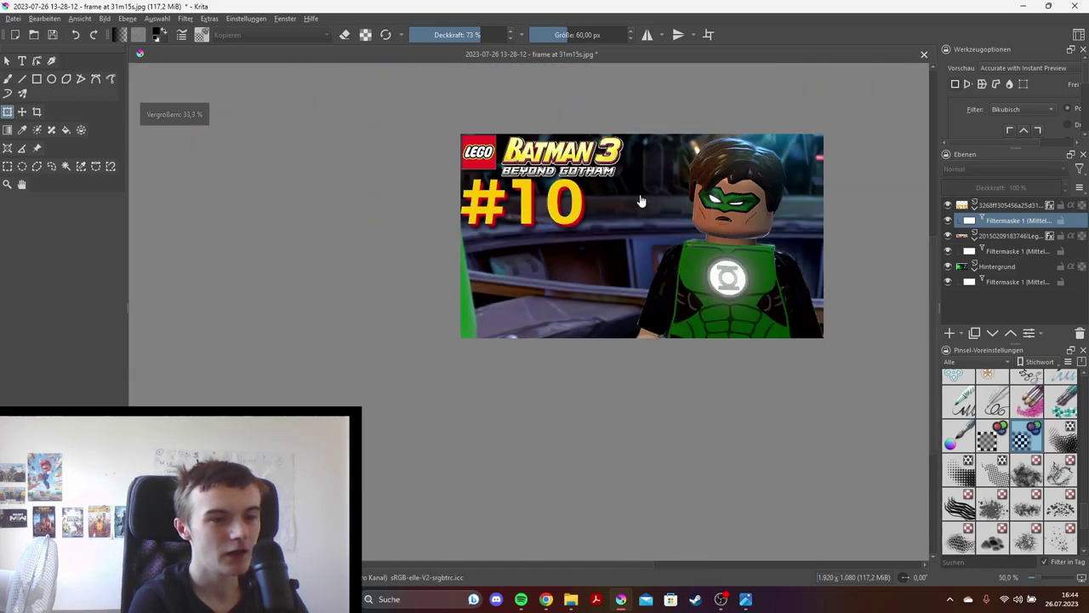
{"action": "scroll", "coordinate": [795, 189], "scroll_direction": "up", "scroll_amount": 2}
{"action": "scroll", "coordinate": [775, 183], "scroll_direction": "down", "scroll_amount": 1}
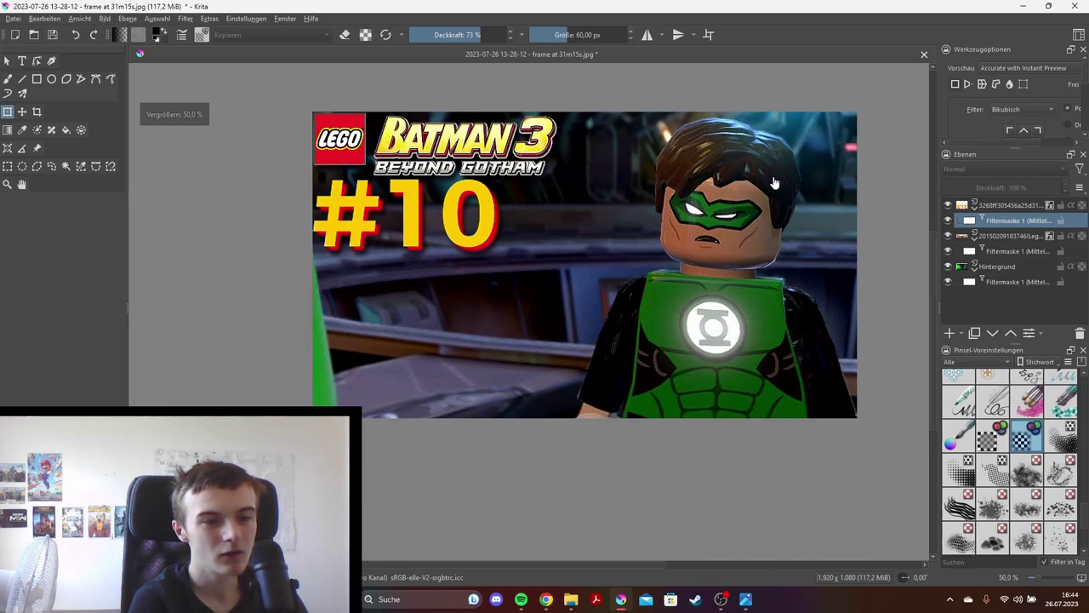
Step: Add an Abwedeln filter mask to Hintergrund, set to Glanzlichter with exposure lowered to 34
{"action": "left_click", "coordinate": [1013, 267]}
{"action": "left_click", "coordinate": [962, 332]}
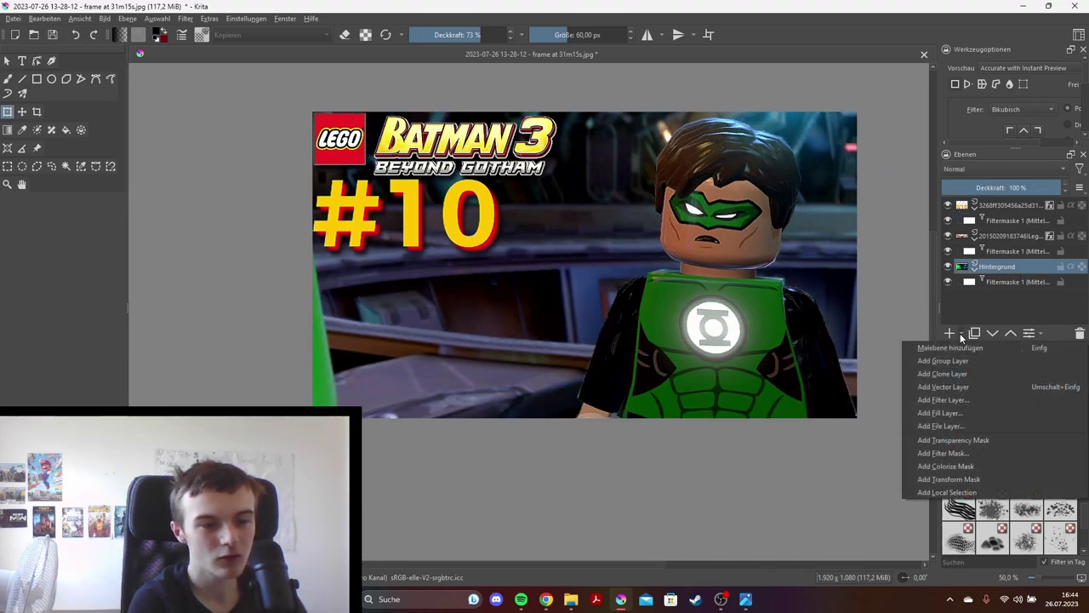
{"action": "left_click", "coordinate": [945, 451]}
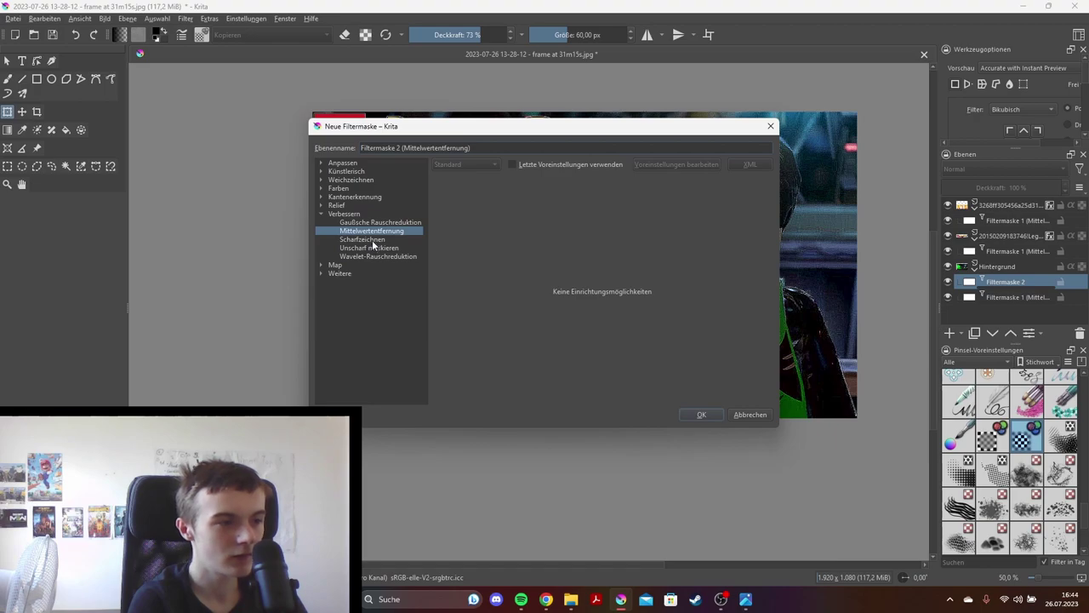
{"action": "left_click", "coordinate": [320, 164]}
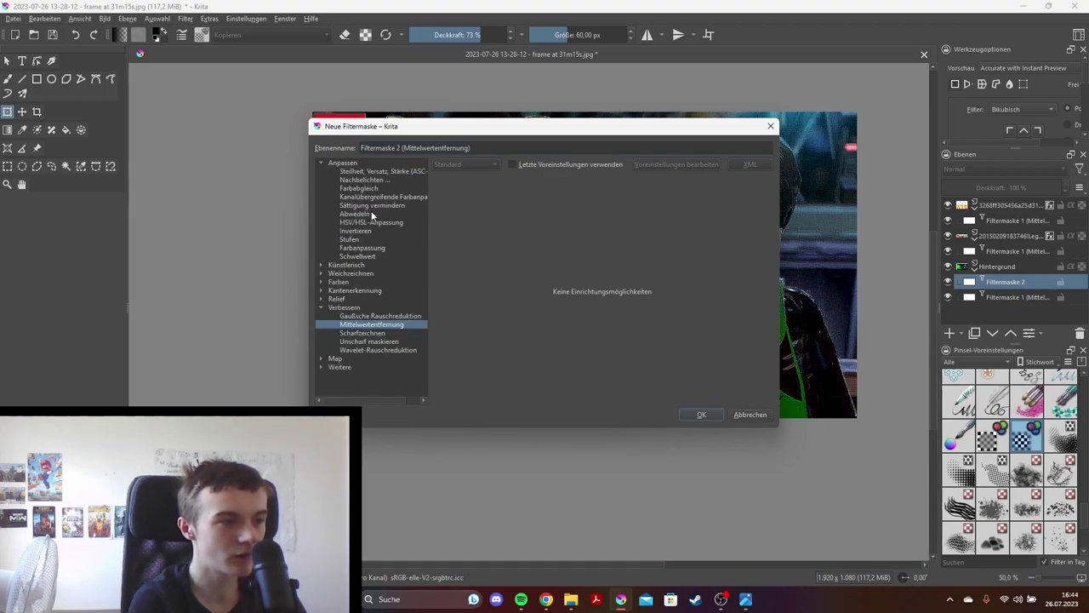
{"action": "left_click", "coordinate": [372, 214]}
{"action": "left_click_drag", "start_coordinate": [477, 128], "coordinate": [349, 180]}
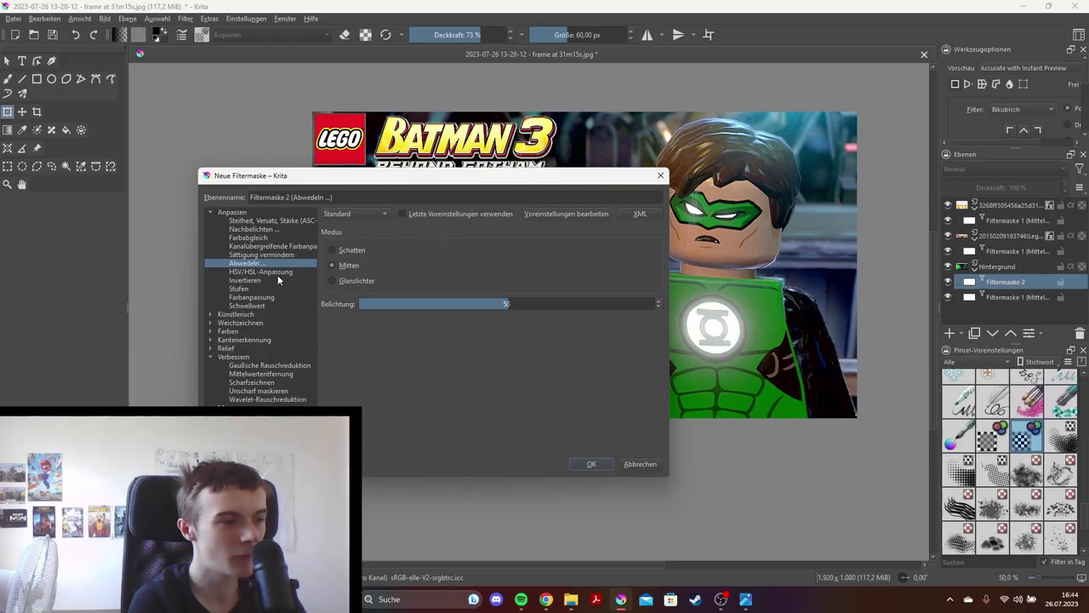
{"action": "left_click", "coordinate": [271, 289]}
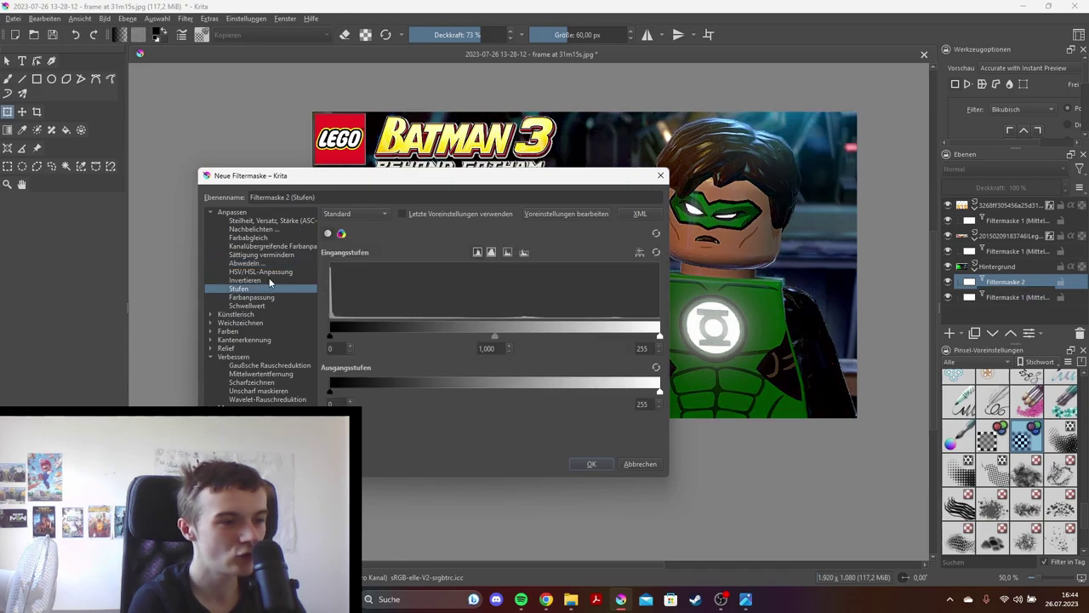
{"action": "left_click", "coordinate": [263, 295]}
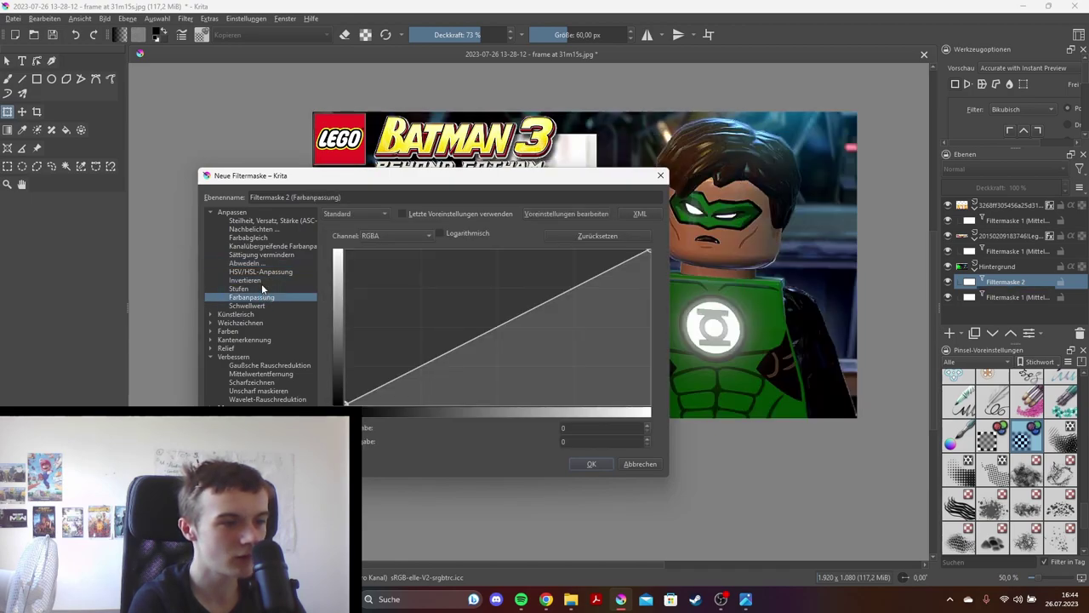
{"action": "left_click", "coordinate": [246, 263]}
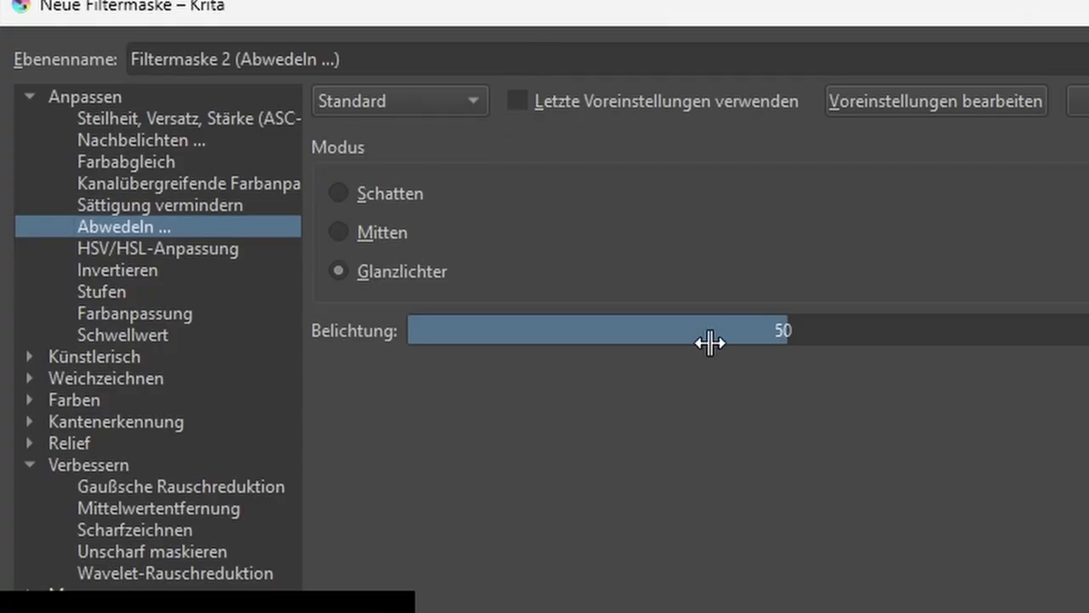
{"action": "mouse_move", "coordinate": [710, 341]}
{"action": "left_mouse_down"}
{"action": "mouse_move", "coordinate": [665, 342]}
{"action": "mouse_move", "coordinate": [677, 342]}
{"action": "left_mouse_up"}
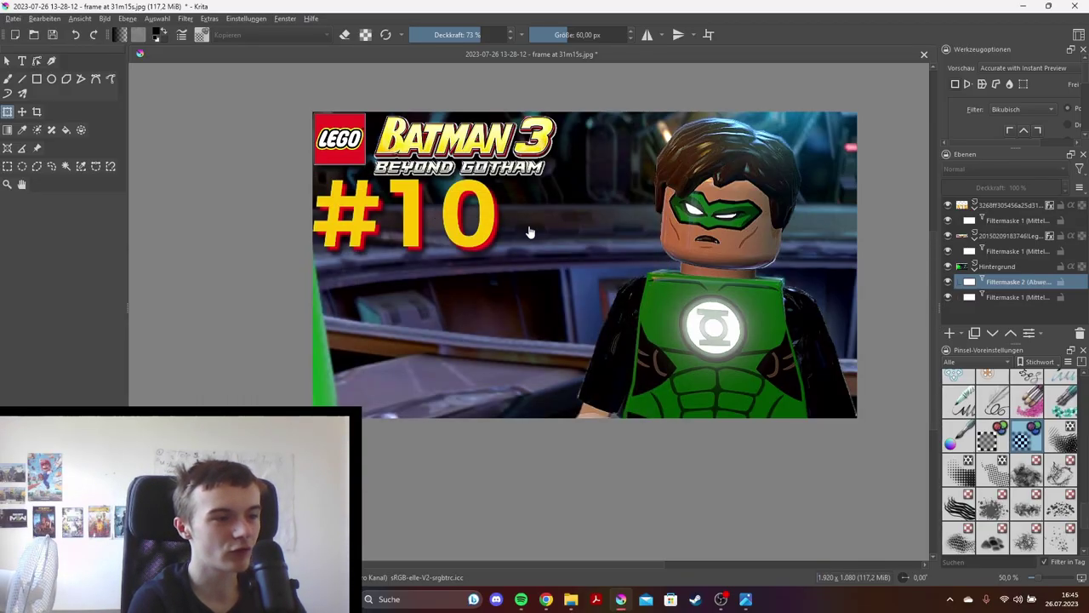
Step: Zoom around the canvas to inspect the brightened Lego Batman 3 thumbnail
{"action": "scroll", "coordinate": [664, 256], "scroll_direction": "up", "scroll_amount": 1}
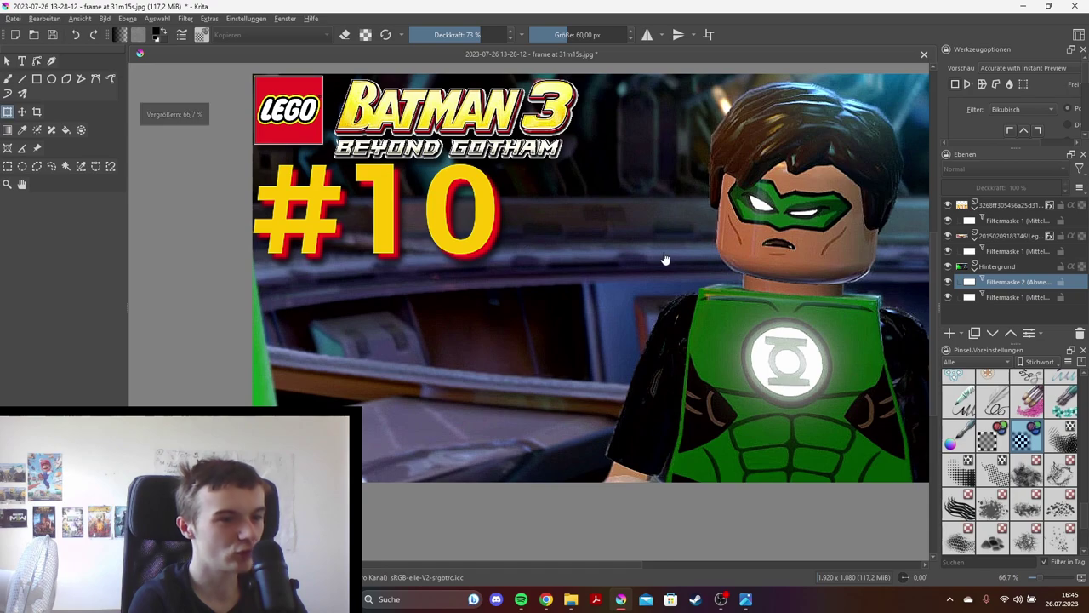
{"action": "scroll", "coordinate": [668, 259], "scroll_direction": "down", "scroll_amount": 1}
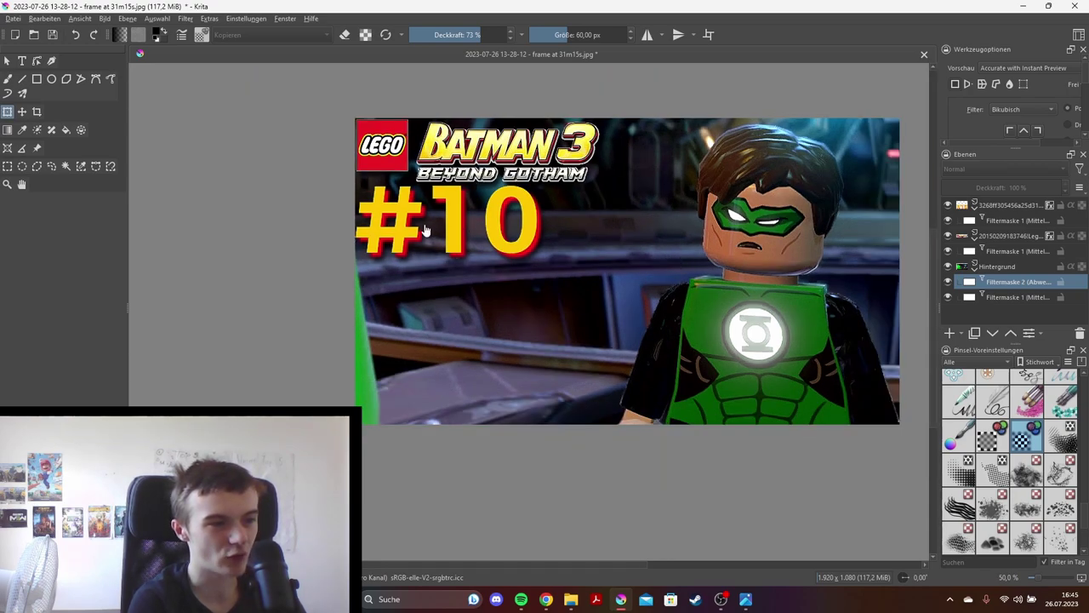
{"action": "scroll", "coordinate": [651, 268], "scroll_direction": "down", "scroll_amount": 1}
{"action": "scroll", "coordinate": [751, 232], "scroll_direction": "up", "scroll_amount": 1}
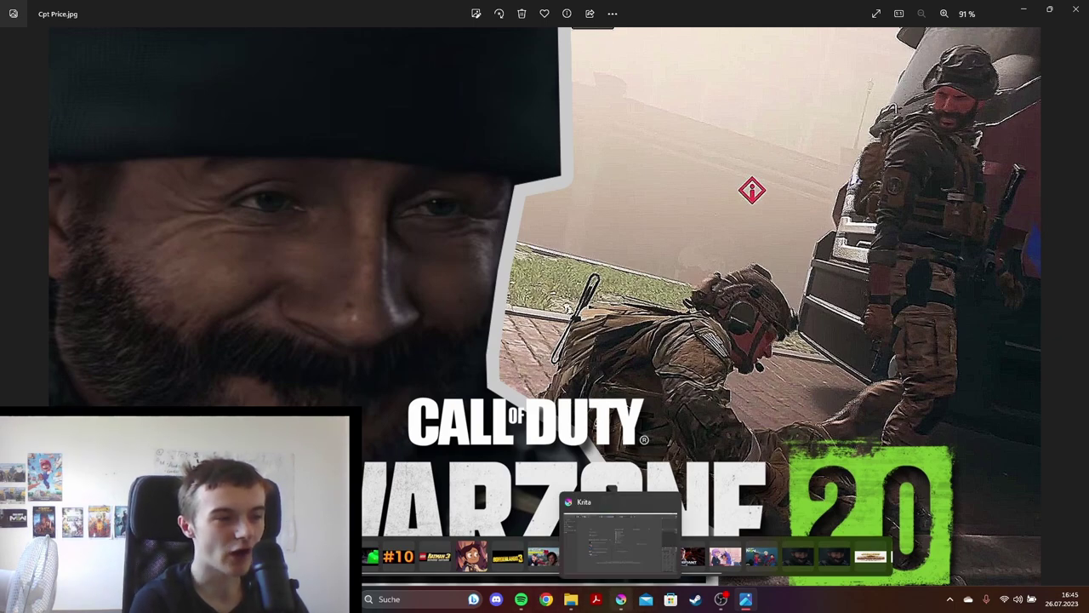
Step: Switch back to Krita, then bring up File Explorer
{"action": "left_click", "coordinate": [621, 599]}
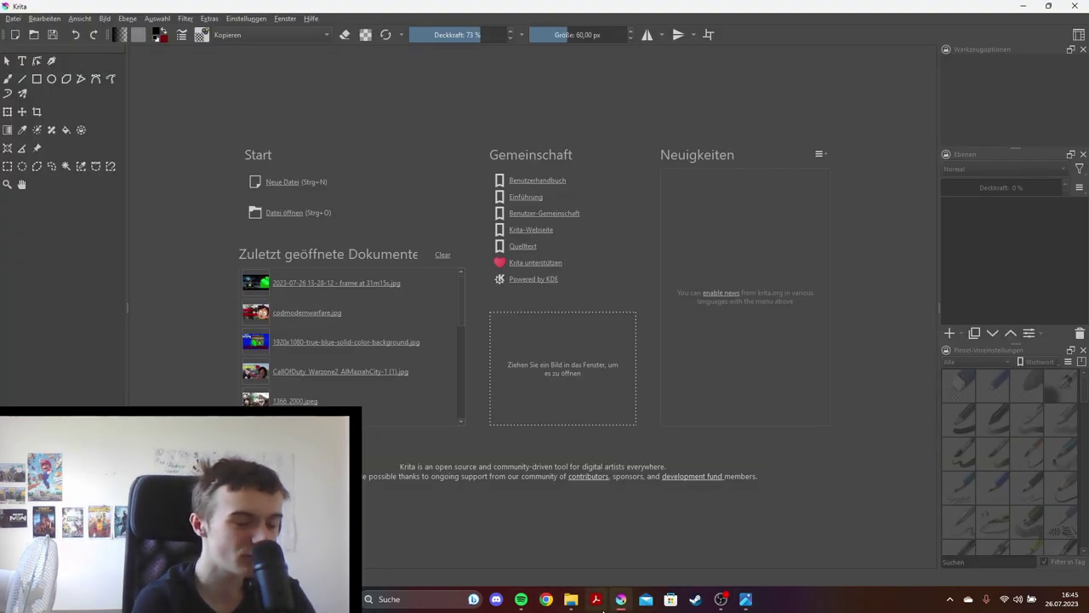
{"action": "left_click", "coordinate": [571, 599]}
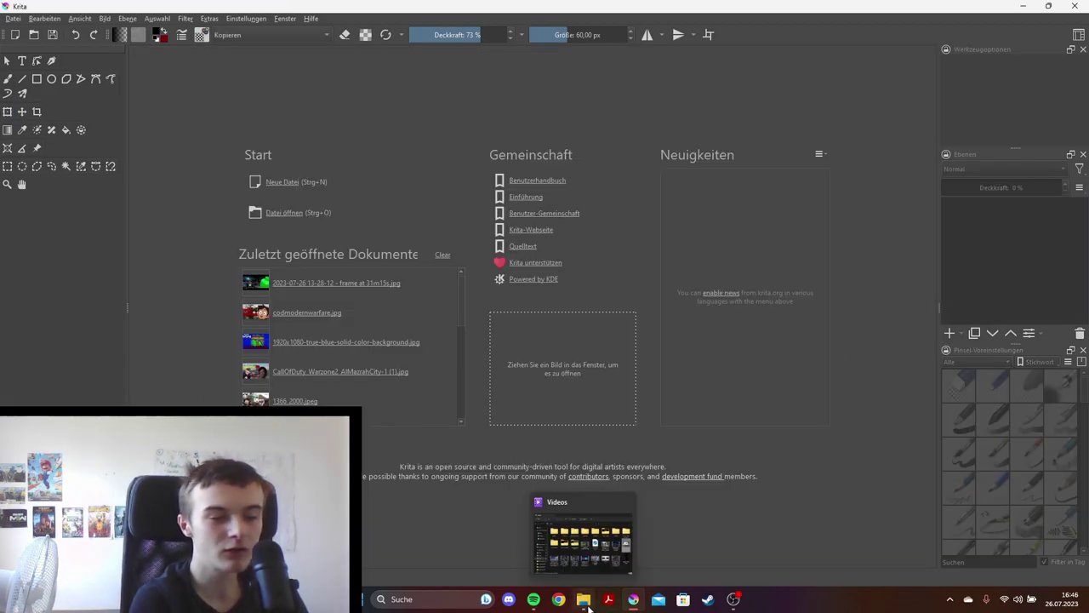
Step: Open the CPT. Price Warzone frame from Bilder in Krita and minimize Explorer
{"action": "left_click", "coordinate": [585, 603]}
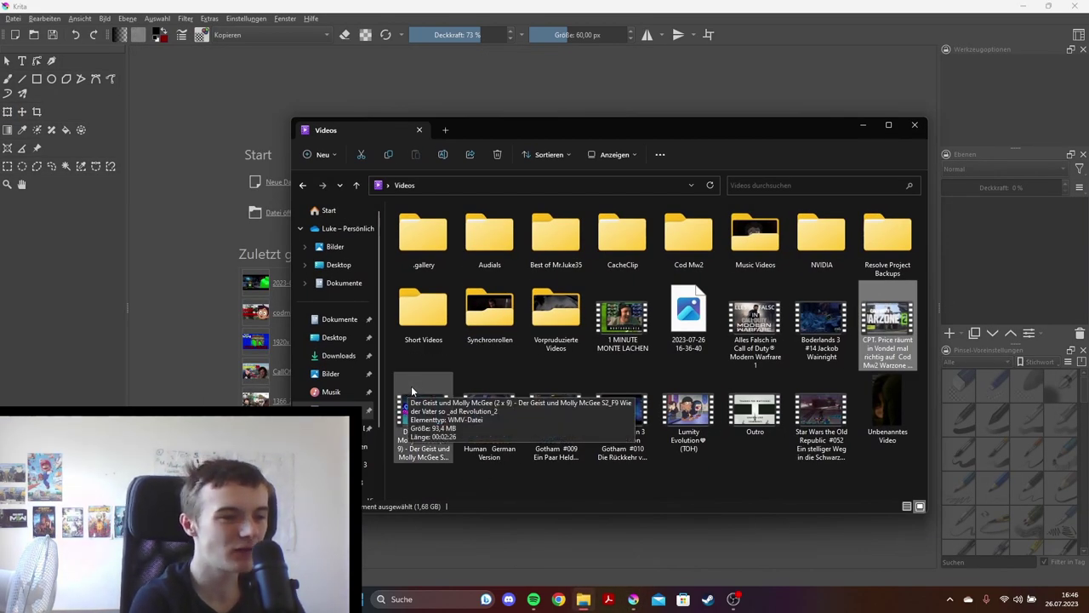
{"action": "left_click", "coordinate": [331, 391]}
{"action": "left_click", "coordinate": [330, 374]}
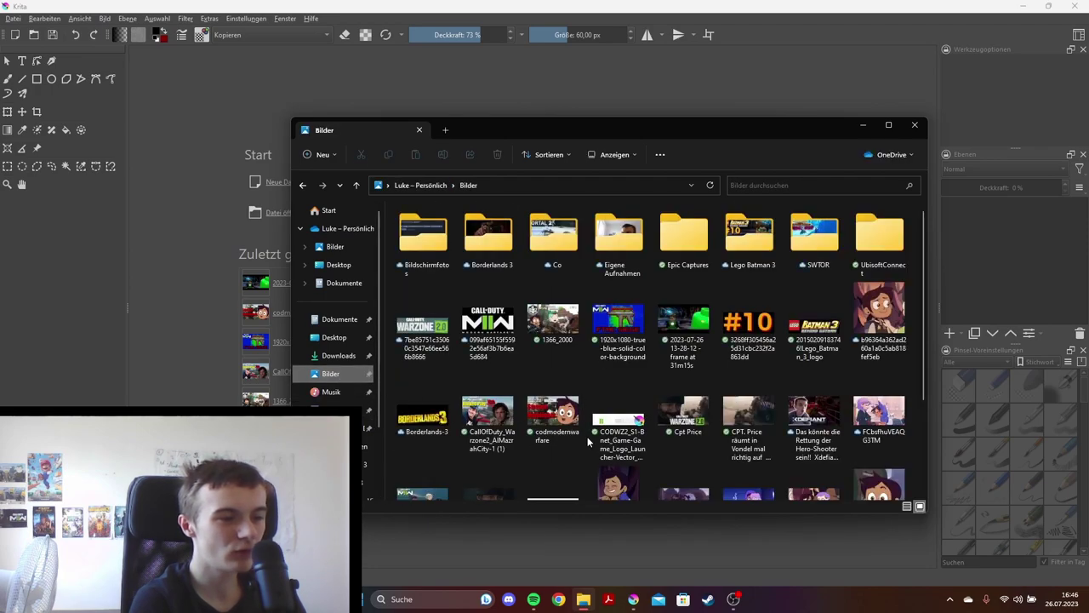
{"action": "double_click", "coordinate": [747, 422]}
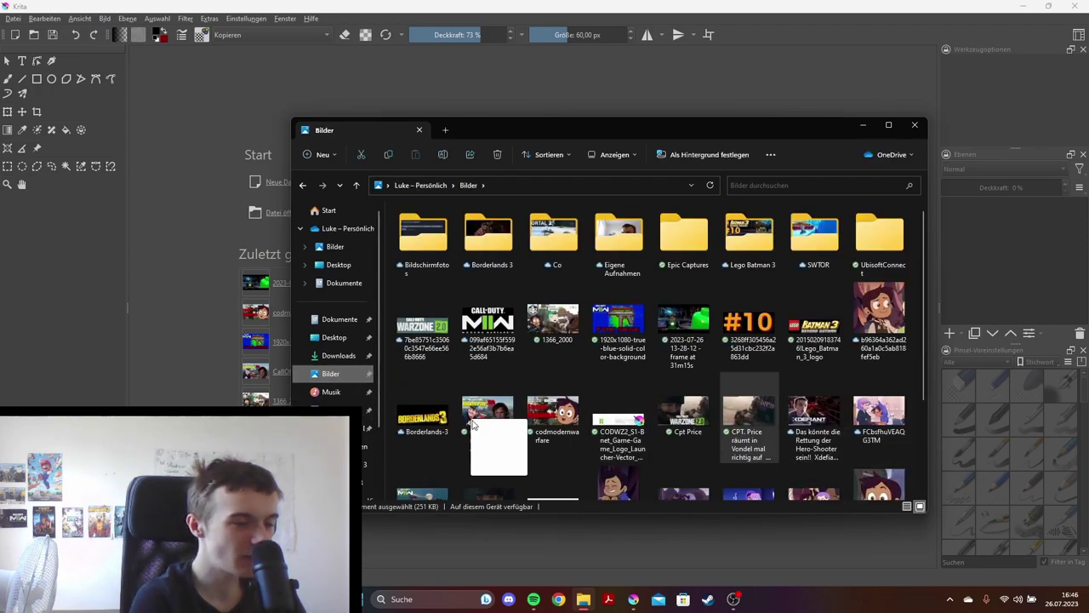
{"action": "left_click", "coordinate": [864, 124]}
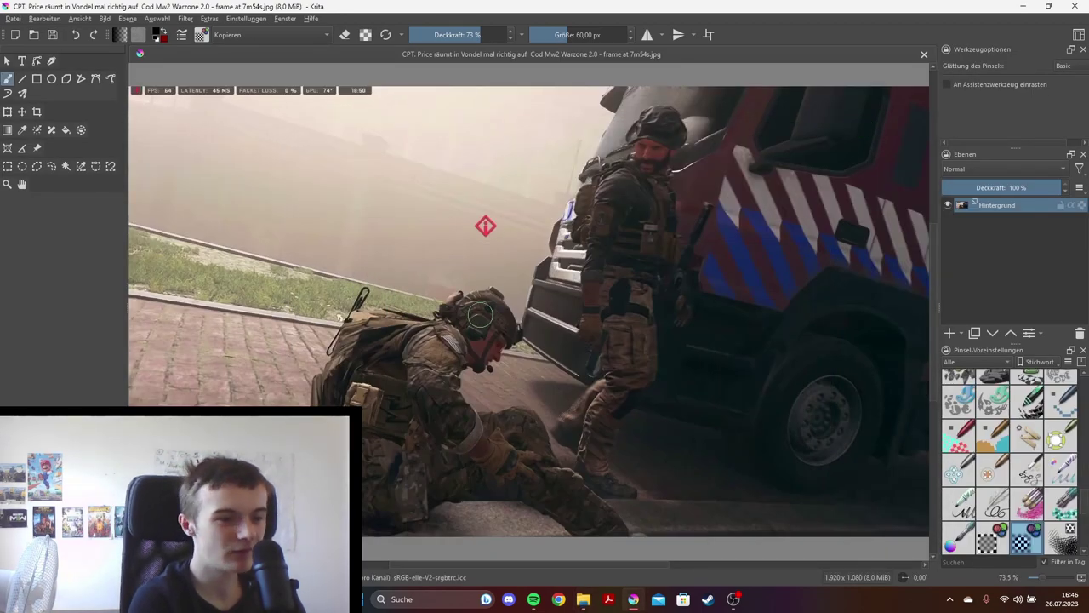
Step: Zoom the canvas out to 50% and put the screenshot layer into a transform
{"action": "scroll", "coordinate": [480, 315], "scroll_direction": "down", "scroll_amount": 1}
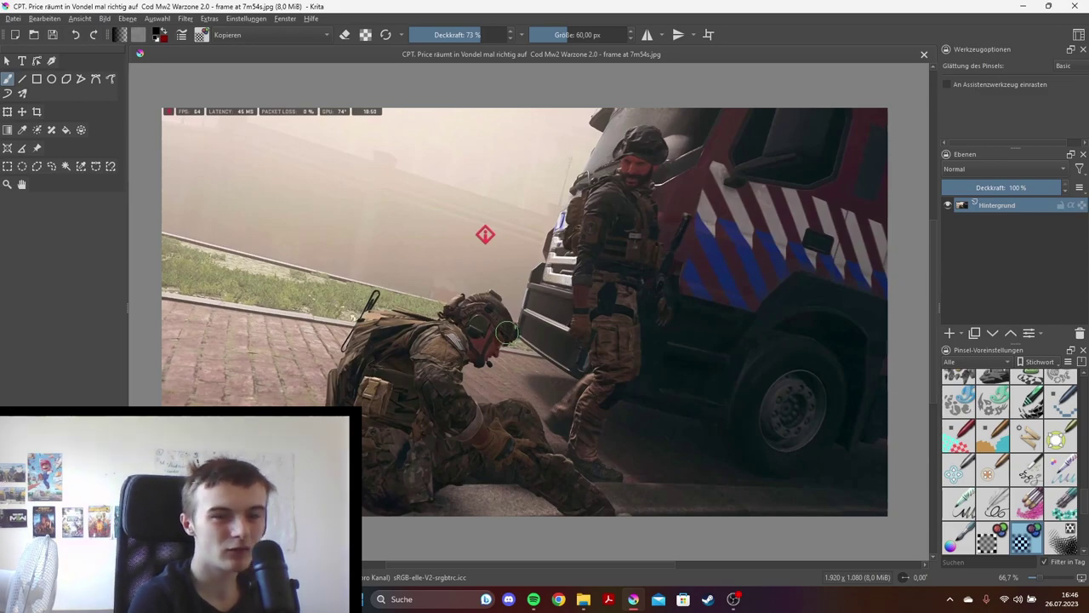
{"action": "scroll", "coordinate": [507, 332], "scroll_direction": "up", "scroll_amount": 1}
{"action": "scroll", "coordinate": [508, 332], "scroll_direction": "down", "scroll_amount": 1}
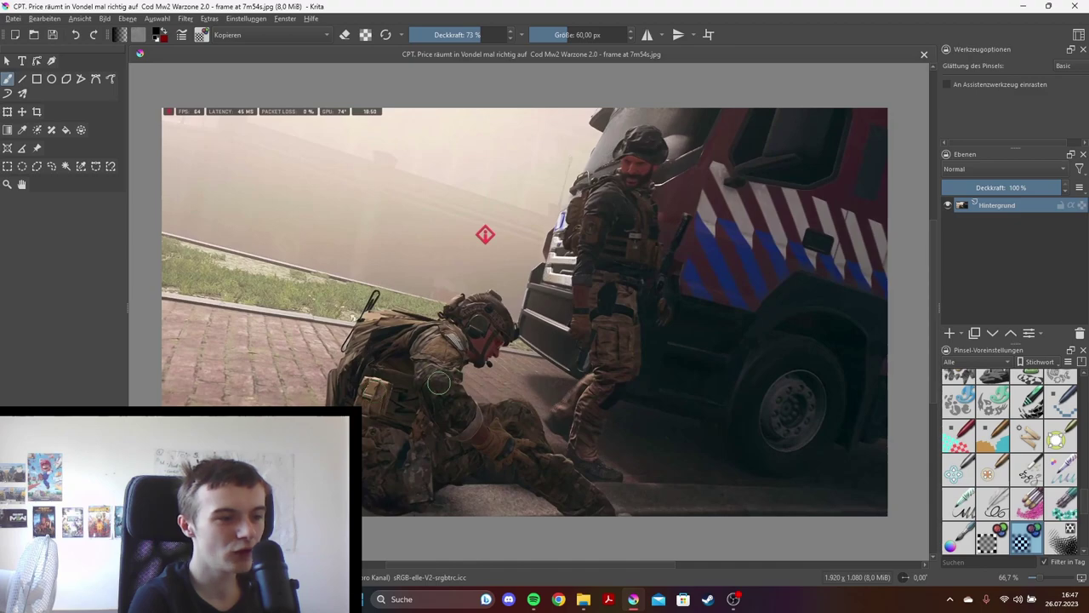
{"action": "scroll", "coordinate": [439, 383], "scroll_direction": "down", "scroll_amount": 1}
{"action": "scroll", "coordinate": [463, 388], "scroll_direction": "up", "scroll_amount": 1}
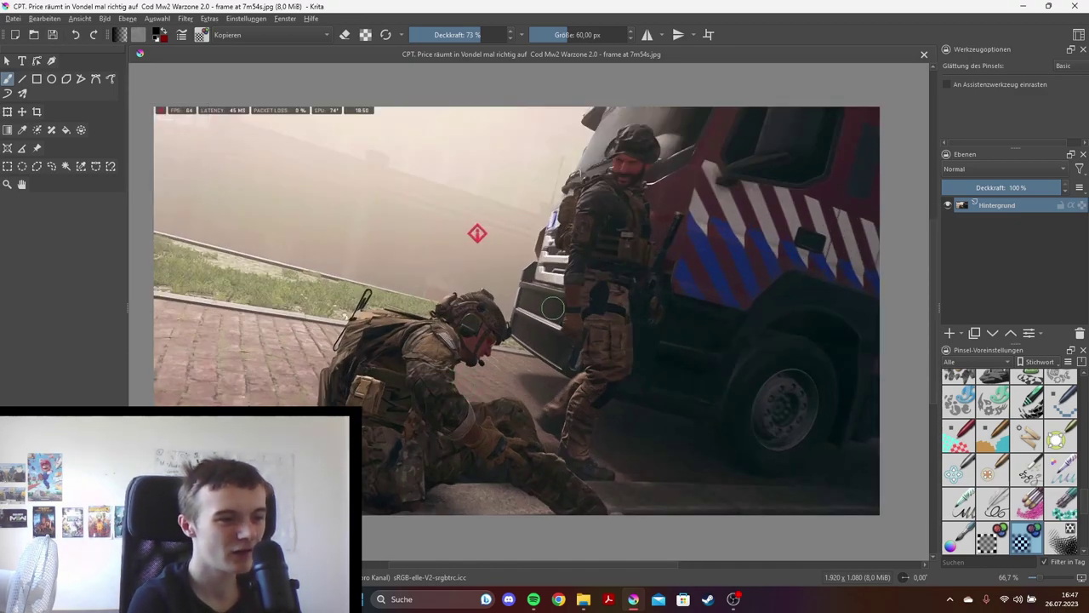
{"action": "scroll", "coordinate": [551, 308], "scroll_direction": "down", "scroll_amount": 1}
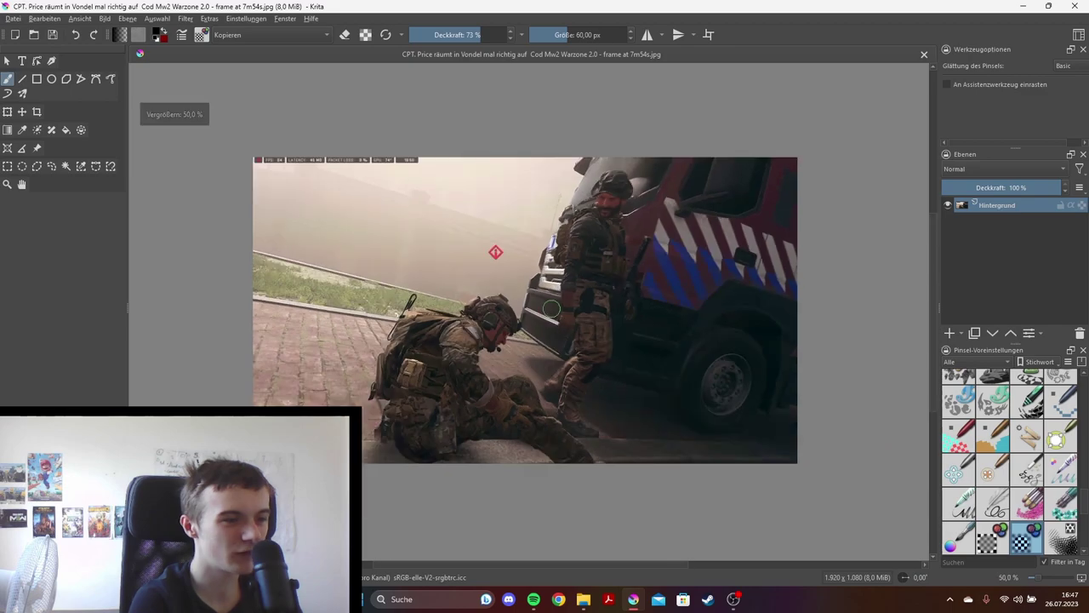
{"action": "left_click", "coordinate": [7, 111]}
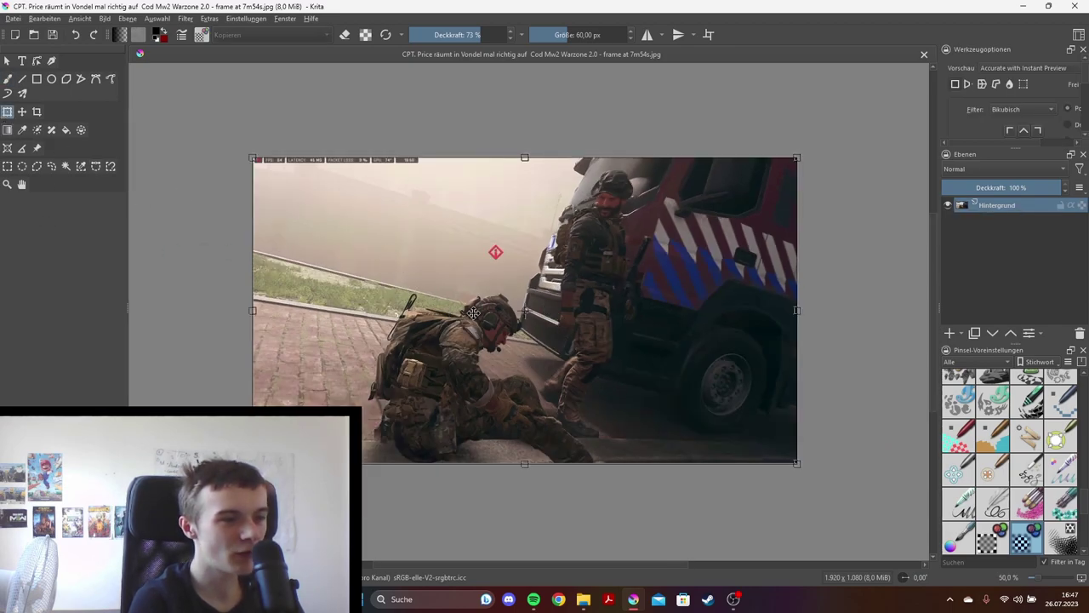
Step: Enlarge the gameplay screenshot from its top-left corner and shift it right and down
{"action": "left_click_drag", "start_coordinate": [474, 314], "coordinate": [566, 330]}
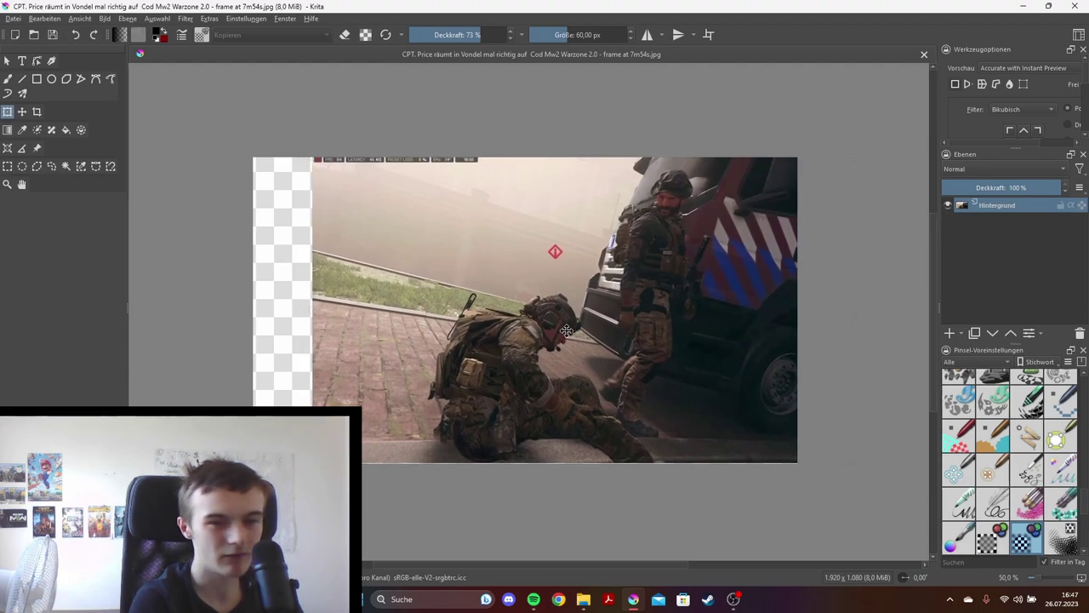
{"action": "left_click_drag", "start_coordinate": [567, 330], "coordinate": [576, 331]}
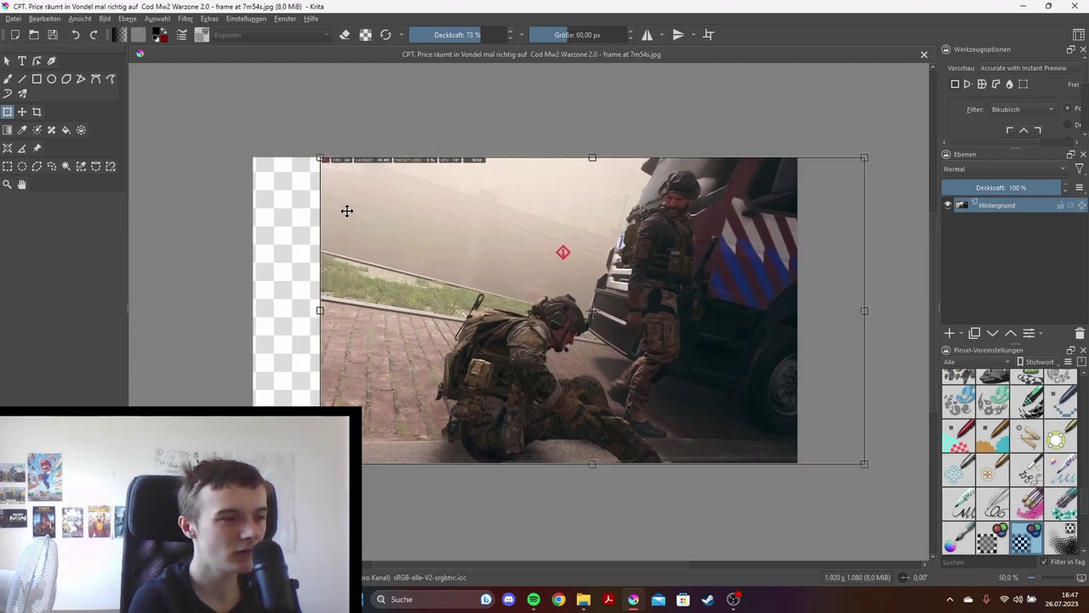
{"action": "left_click_drag", "start_coordinate": [308, 152], "coordinate": [253, 144]}
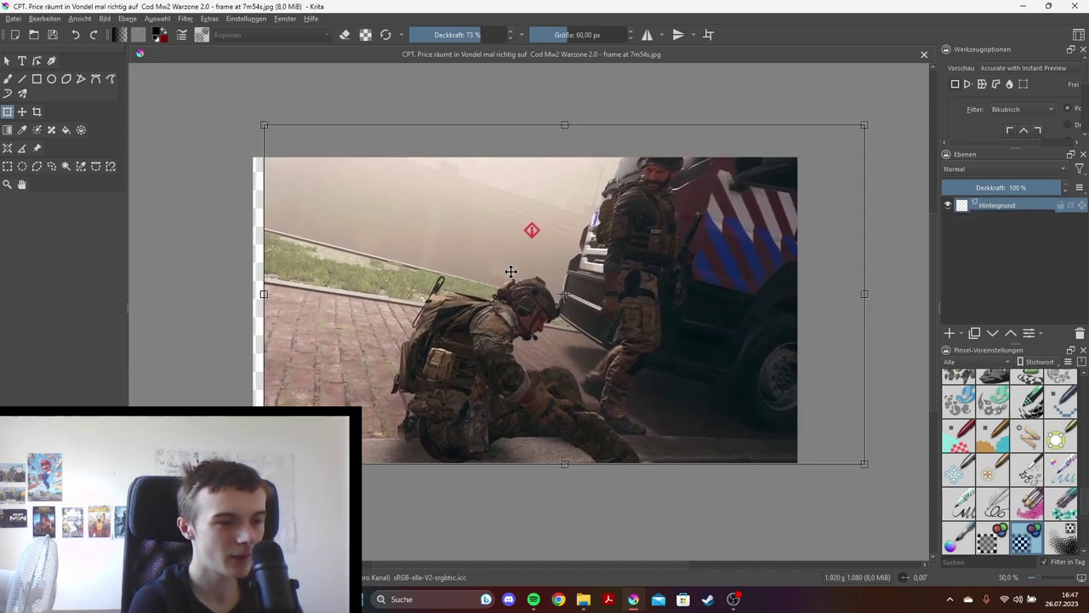
{"action": "left_click_drag", "start_coordinate": [520, 277], "coordinate": [520, 299]}
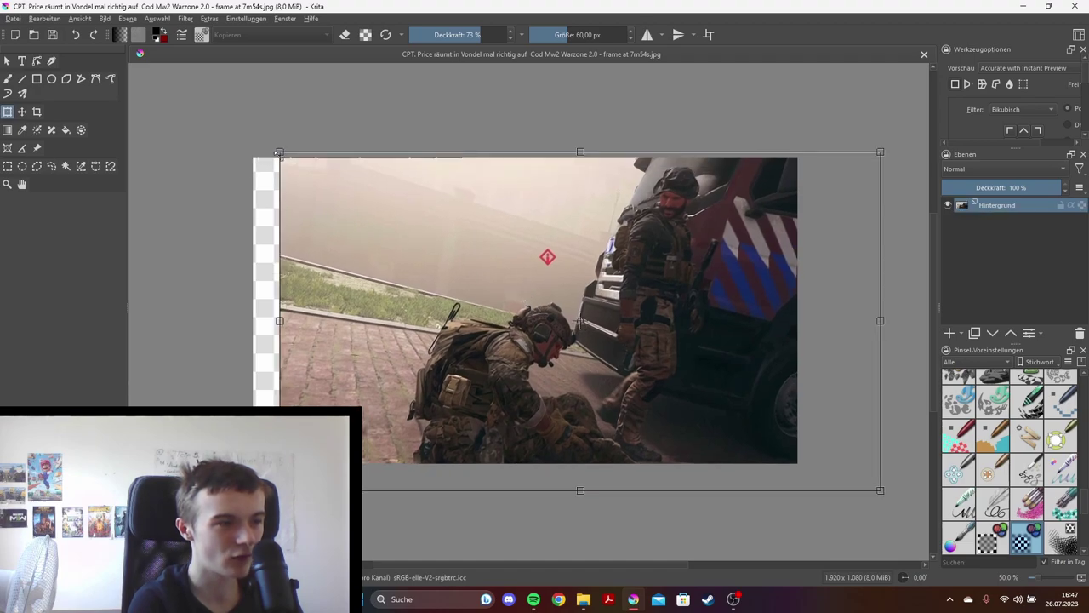
{"action": "left_click_drag", "start_coordinate": [279, 152], "coordinate": [249, 152]}
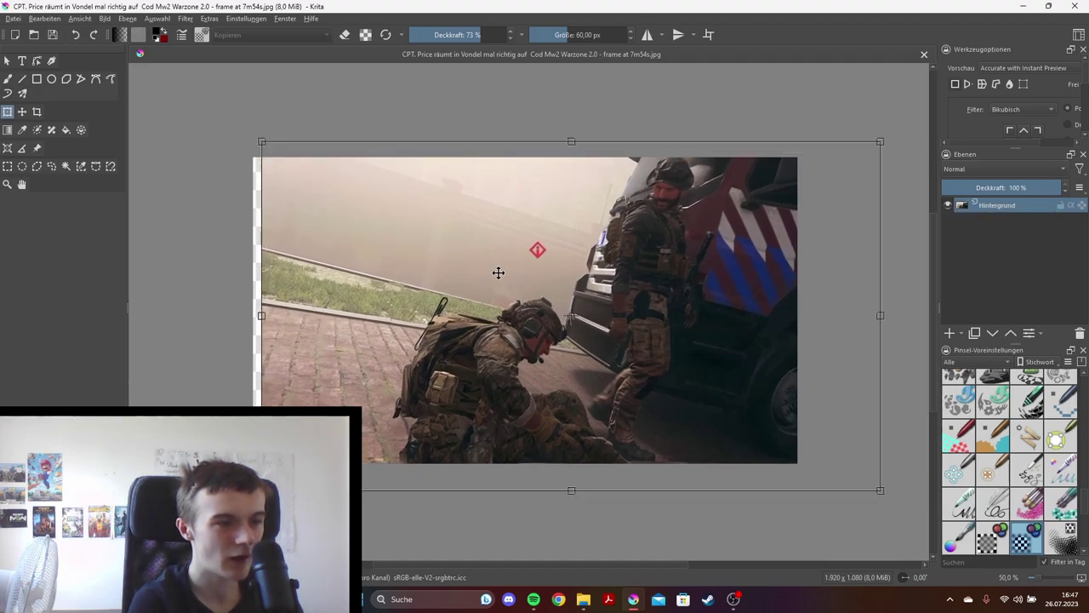
{"action": "left_click_drag", "start_coordinate": [535, 283], "coordinate": [552, 289]}
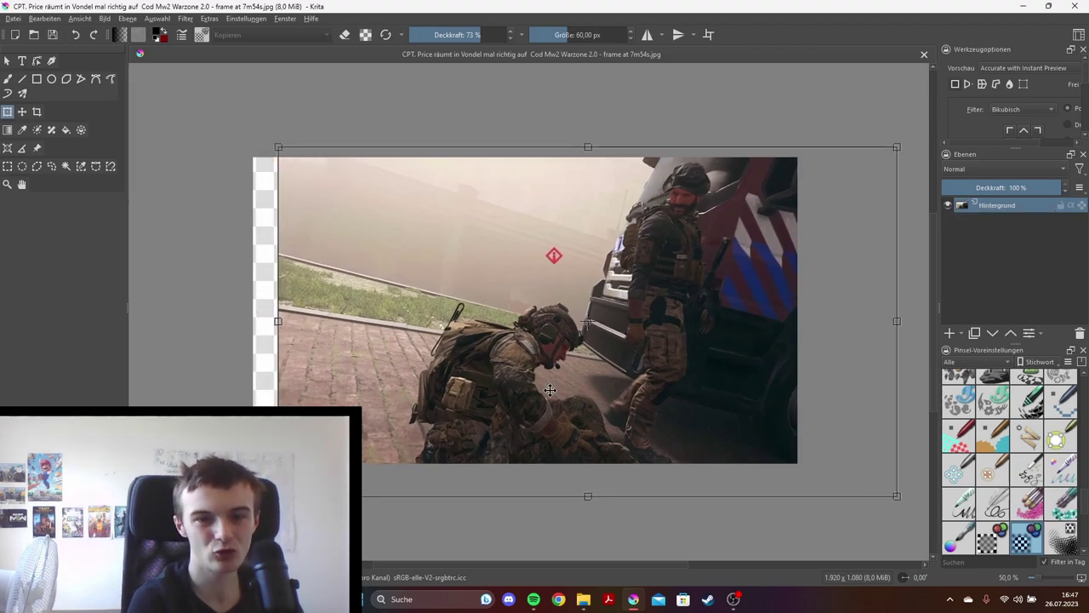
Step: Drag maxresdefault from File Explorer onto the canvas and insert it as a new layer
{"action": "left_click", "coordinate": [583, 600]}
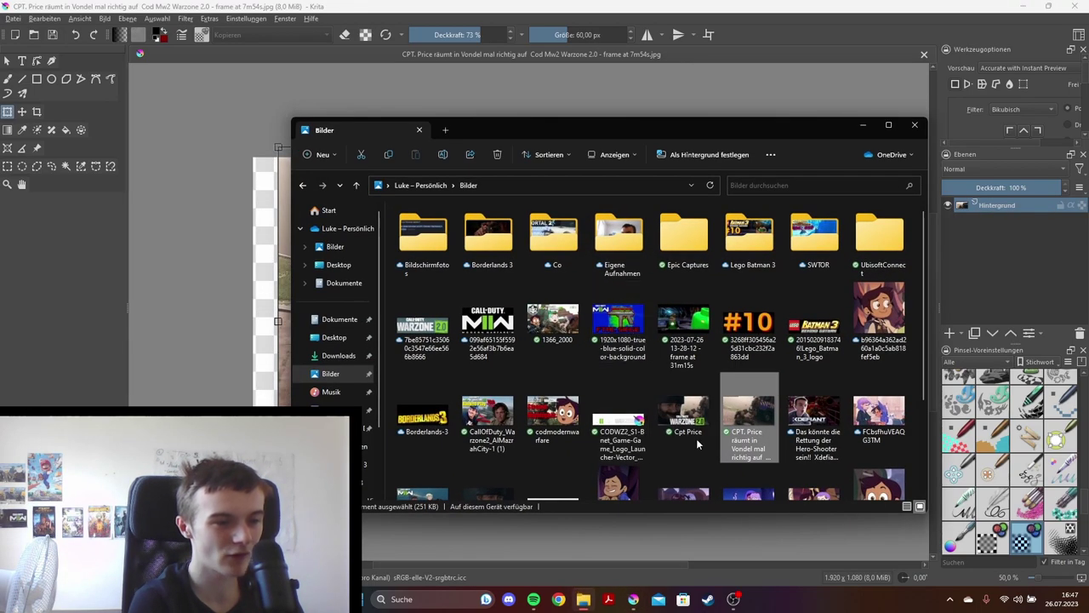
{"action": "scroll", "coordinate": [681, 436], "scroll_direction": "down", "scroll_amount": 2}
{"action": "scroll", "coordinate": [664, 443], "scroll_direction": "up", "scroll_amount": 2}
{"action": "scroll", "coordinate": [626, 454], "scroll_direction": "down", "scroll_amount": 2}
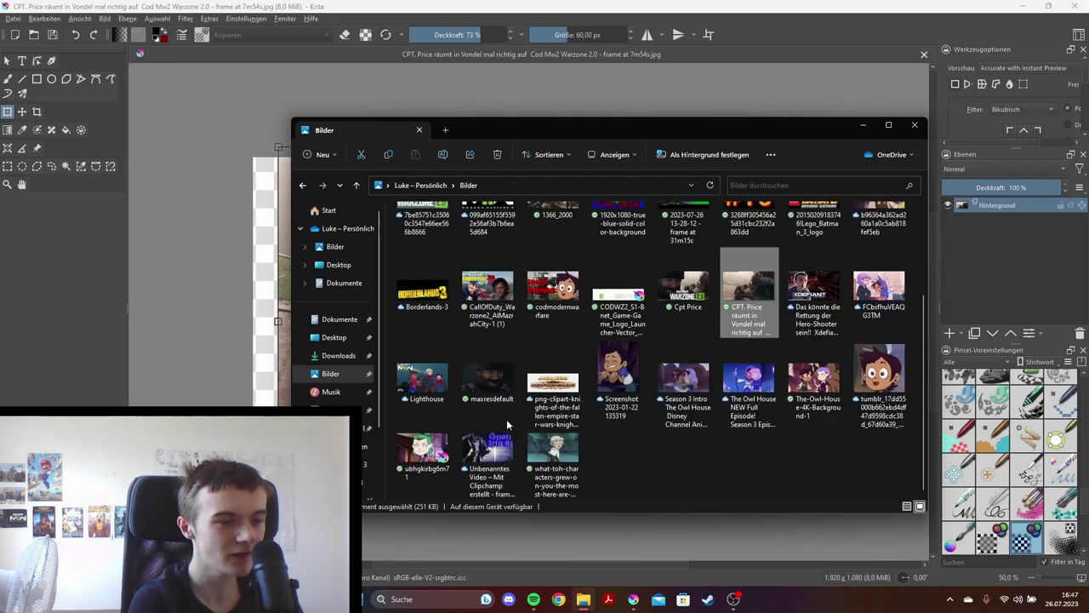
{"action": "left_click_drag", "start_coordinate": [490, 378], "coordinate": [182, 385]}
{"action": "left_click", "coordinate": [181, 384]}
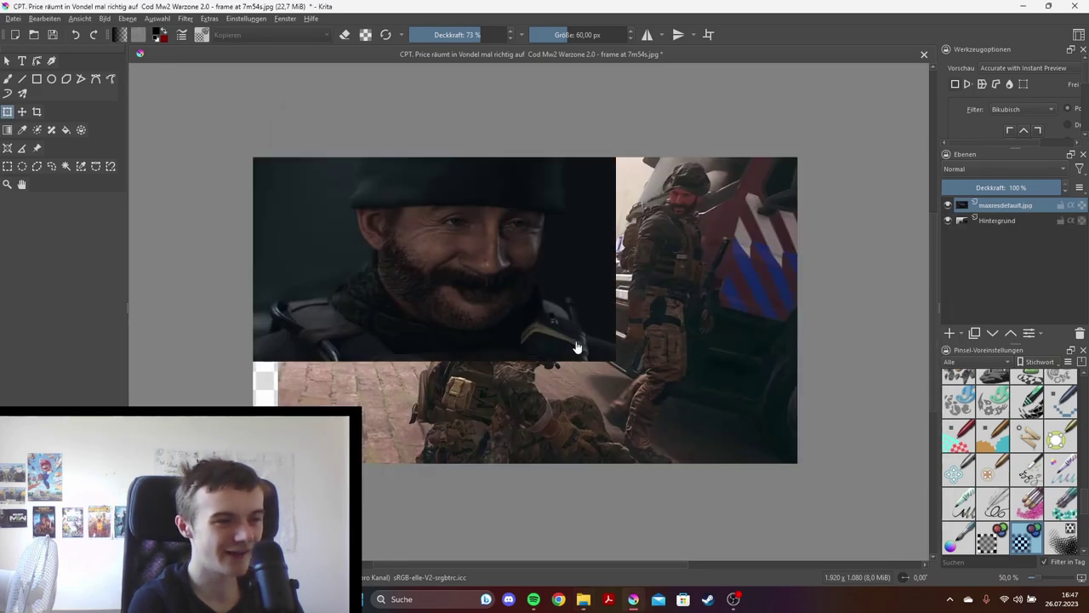
Step: Outline Price's face with the polygonal selection to mask the close-up, ready for transforming
{"action": "scroll", "coordinate": [432, 270], "scroll_direction": "up", "scroll_amount": 1}
{"action": "scroll", "coordinate": [432, 275], "scroll_direction": "down", "scroll_amount": 1}
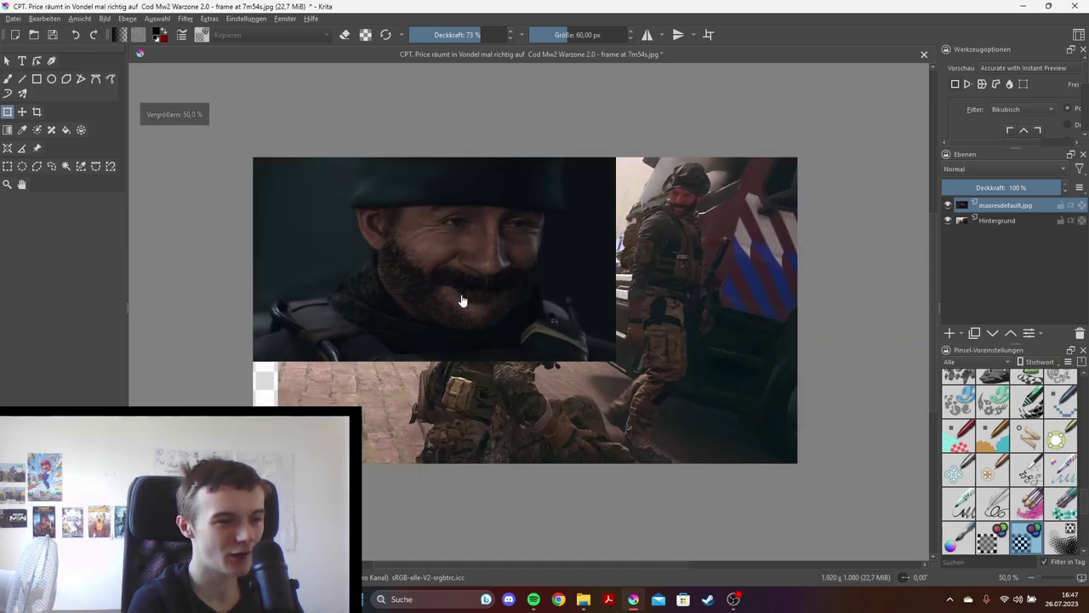
{"action": "scroll", "coordinate": [460, 307], "scroll_direction": "up", "scroll_amount": 1}
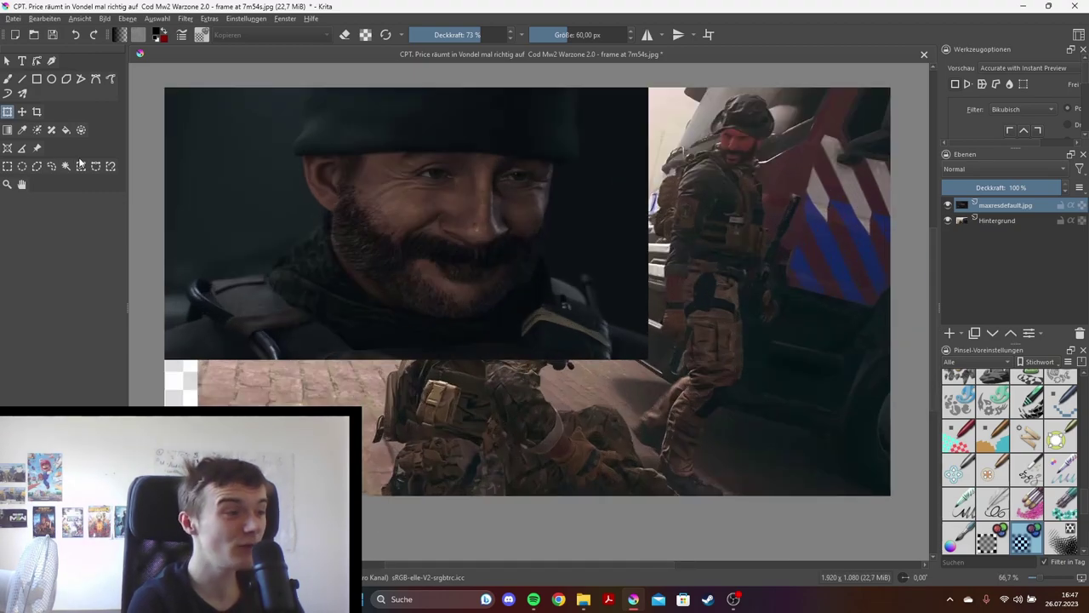
{"action": "left_click", "coordinate": [38, 172]}
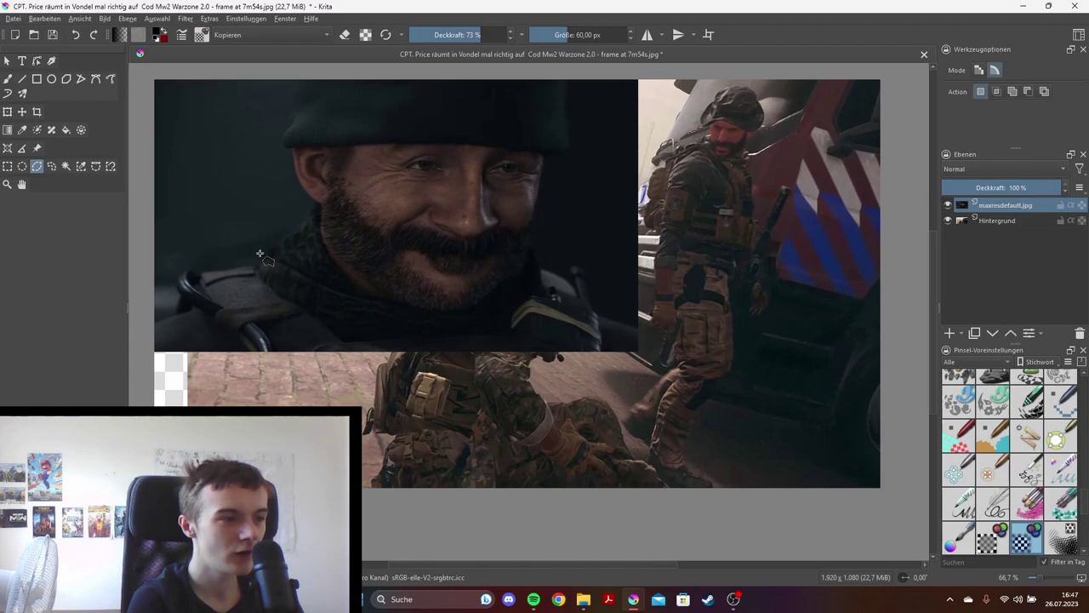
{"action": "left_click", "coordinate": [255, 265]}
{"action": "left_click", "coordinate": [294, 235]}
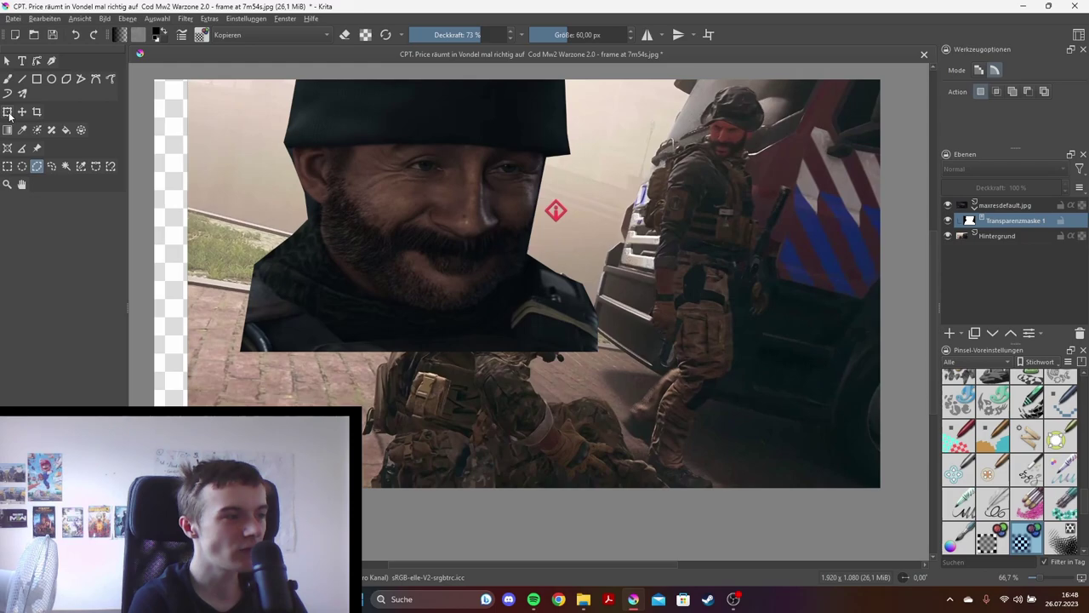
{"action": "left_click", "coordinate": [7, 112]}
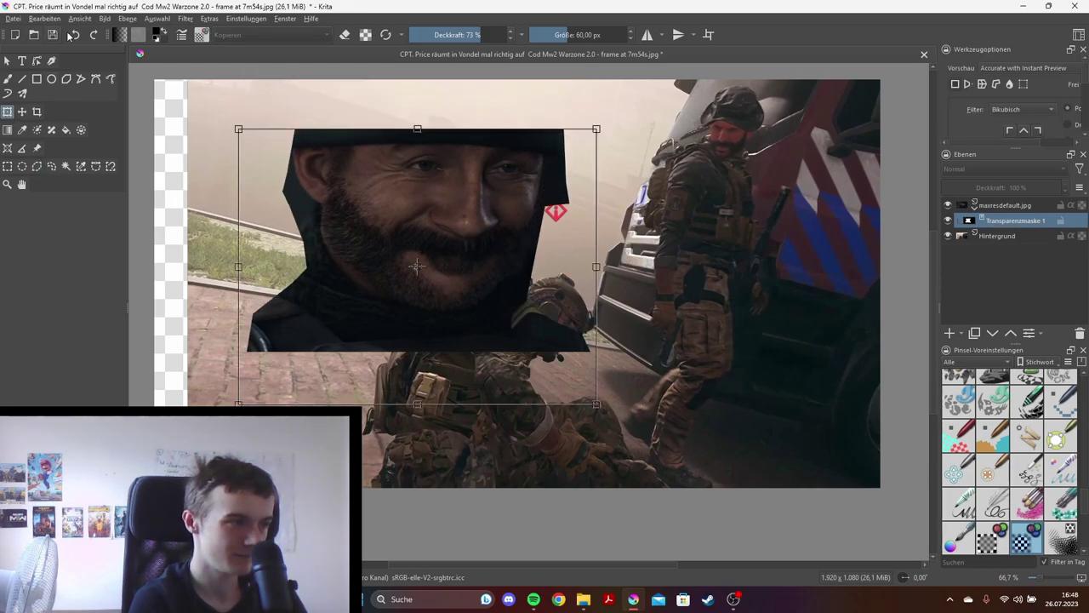
Step: Drag the masked maxresdefault.jpg close-up lower and to the left on the frame
{"action": "left_click_drag", "start_coordinate": [416, 266], "coordinate": [418, 216]}
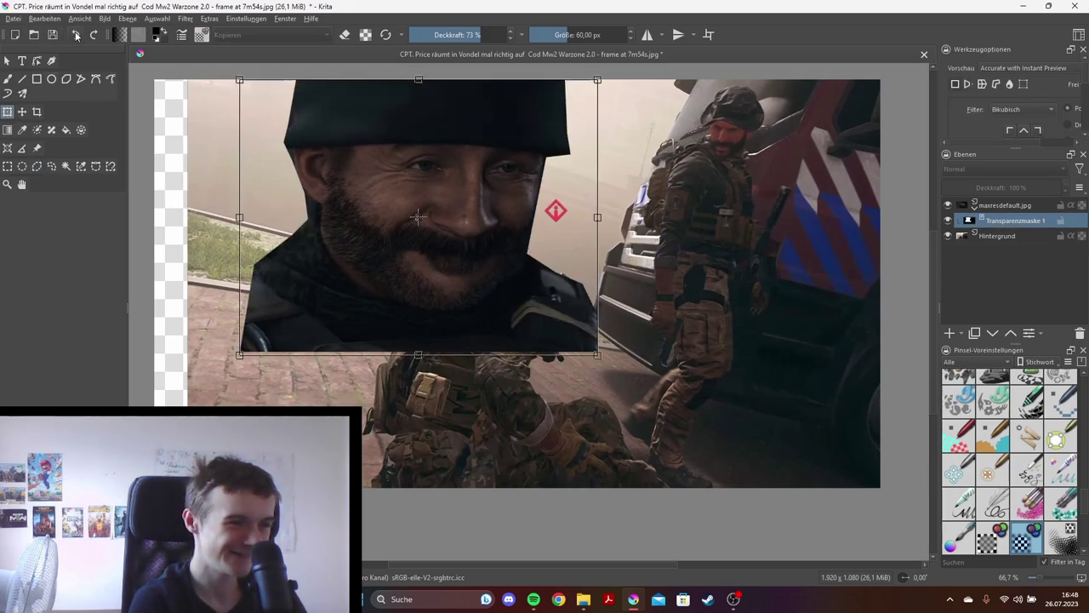
{"action": "left_click", "coordinate": [1008, 206]}
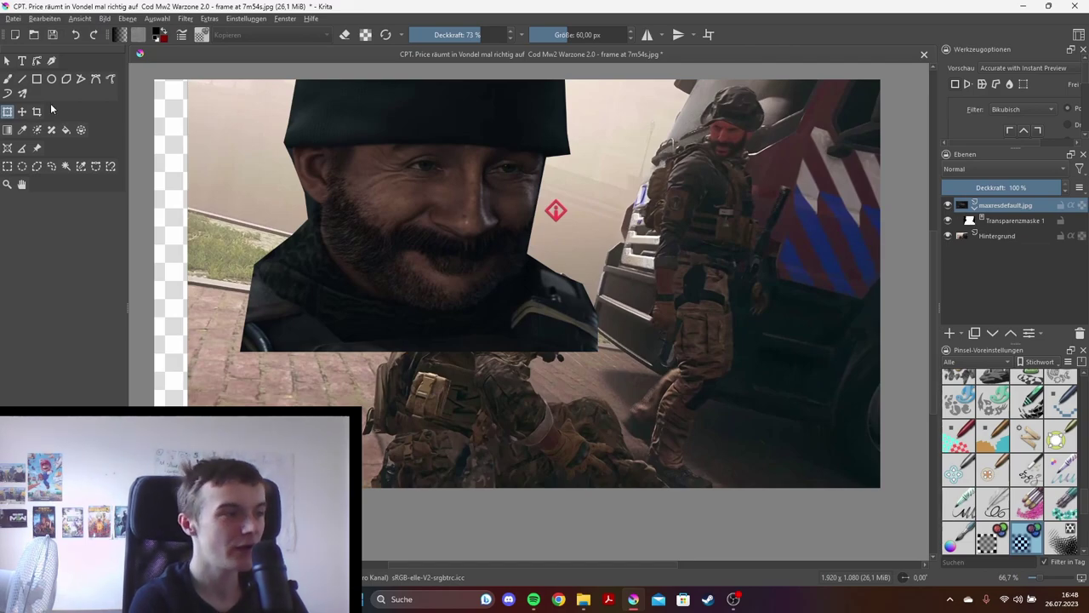
{"action": "mouse_move", "coordinate": [615, 217]}
{"action": "left_mouse_down"}
{"action": "mouse_move", "coordinate": [658, 257]}
{"action": "mouse_move", "coordinate": [540, 271]}
{"action": "left_mouse_up"}
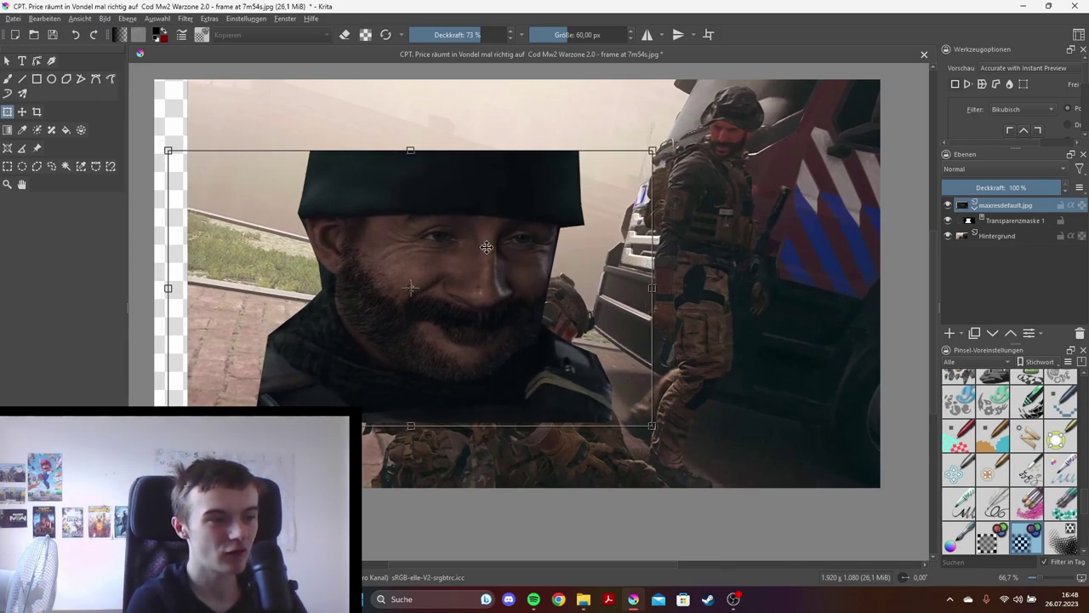
{"action": "left_click_drag", "start_coordinate": [486, 246], "coordinate": [372, 225]}
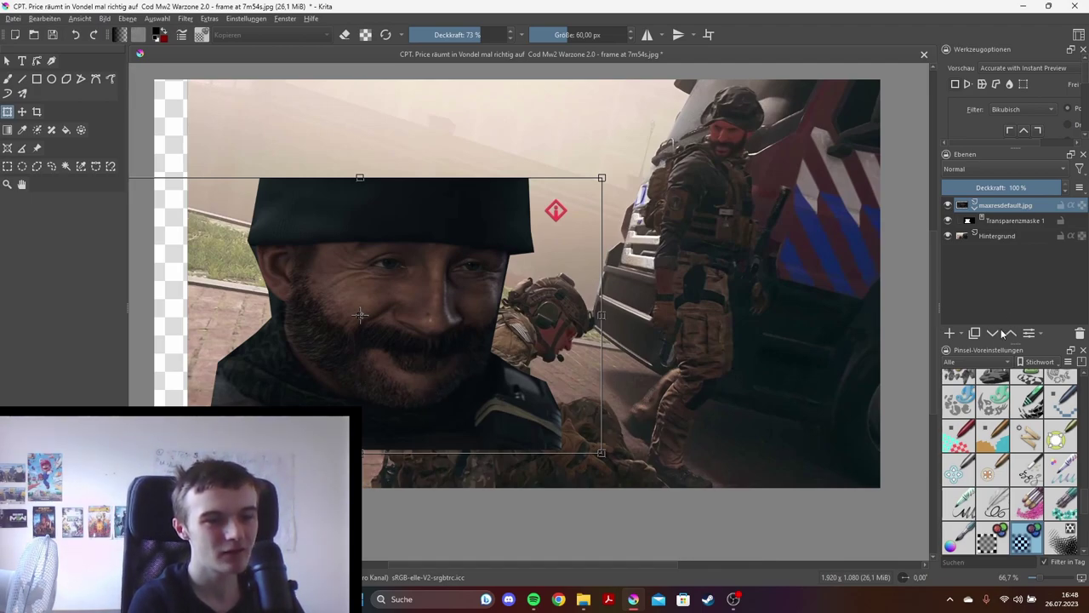
Step: In the close-up's Layer Style, enable a 25 px Stroke with Normal blend mode
{"action": "right_click", "coordinate": [1038, 210]}
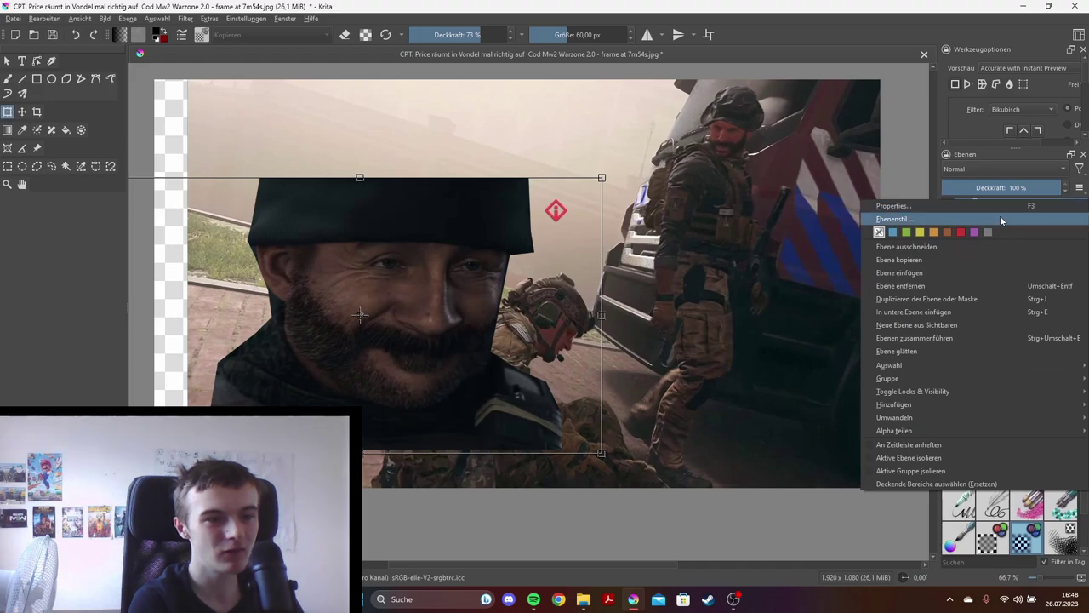
{"action": "left_click", "coordinate": [1000, 215]}
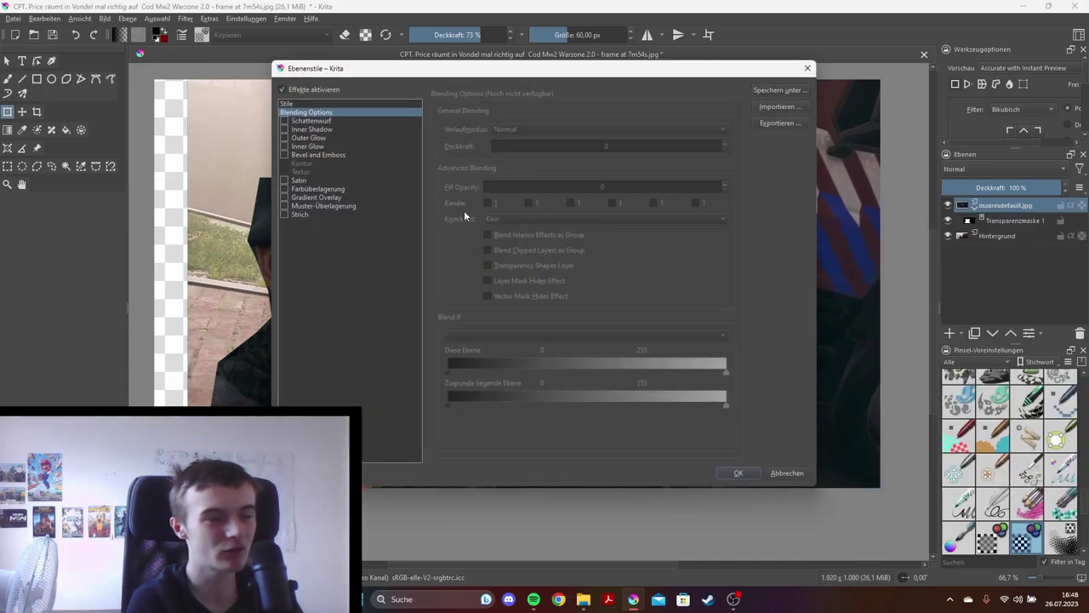
{"action": "left_click", "coordinate": [344, 217]}
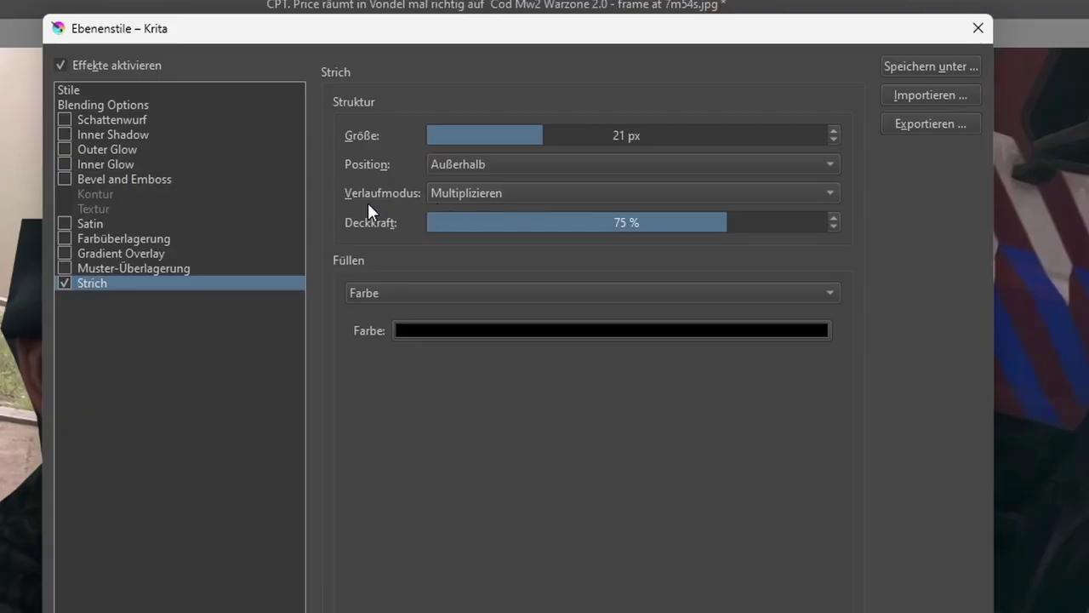
{"action": "left_click", "coordinate": [479, 193]}
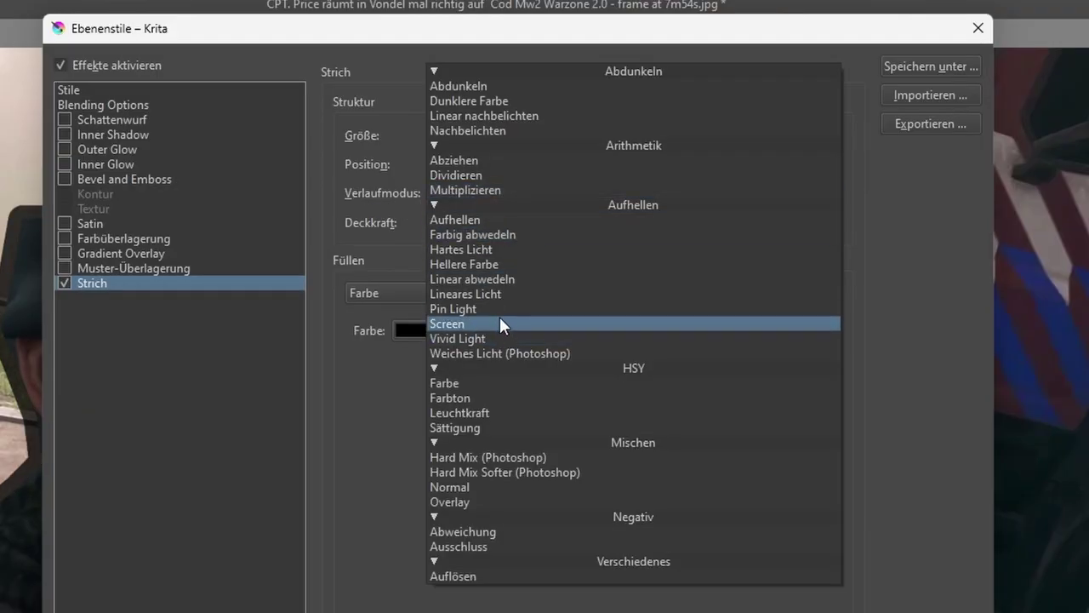
{"action": "left_click", "coordinate": [491, 488]}
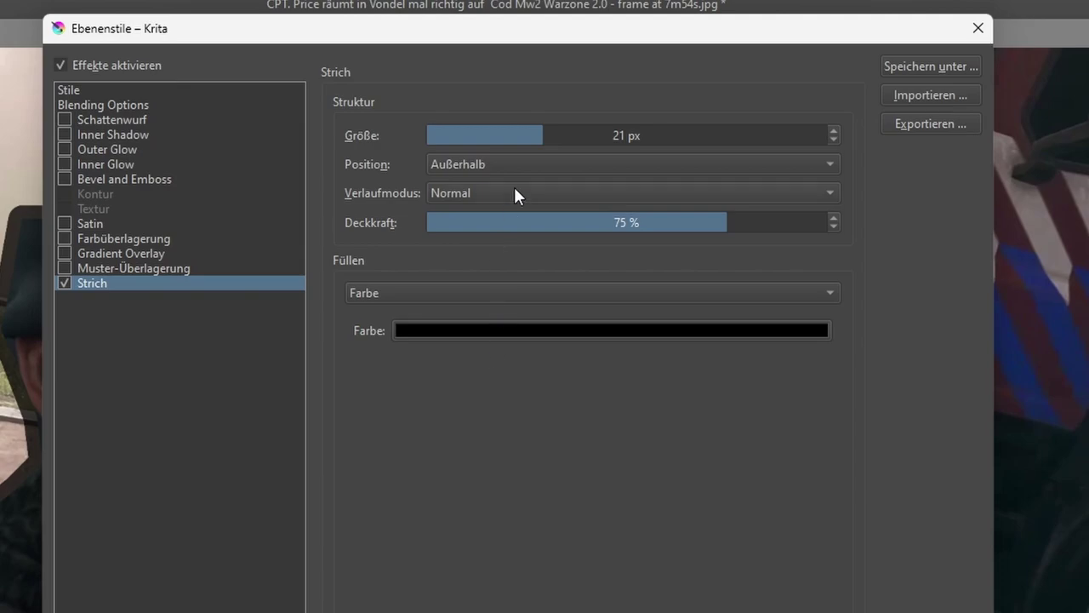
{"action": "left_click_drag", "start_coordinate": [546, 132], "coordinate": [557, 132]}
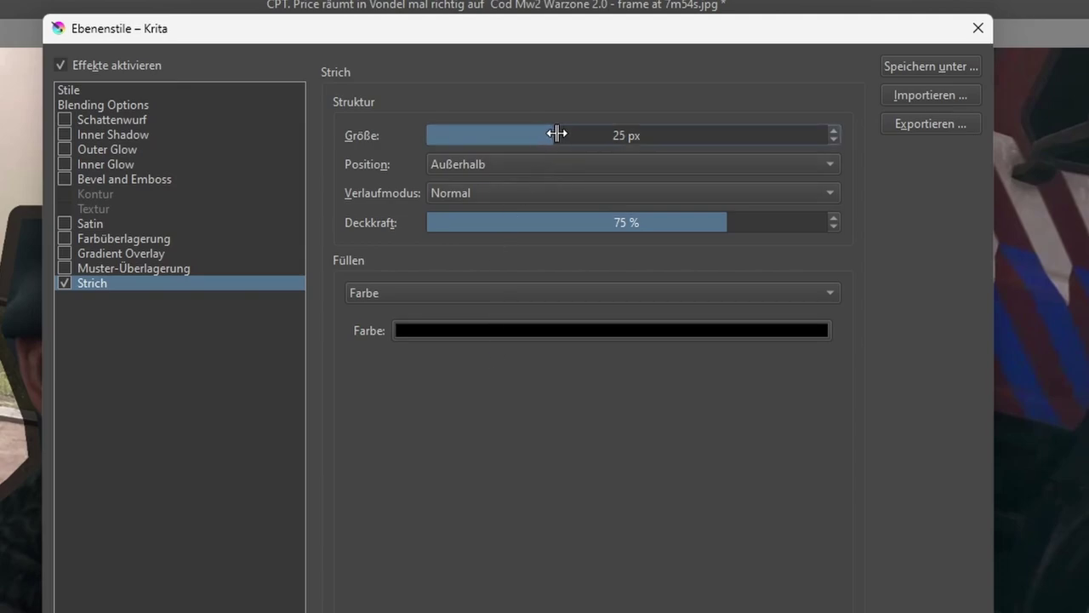
{"action": "left_click_drag", "start_coordinate": [704, 221], "coordinate": [727, 228]}
Step: Make the stroke light grey at 100% opacity and apply the style
{"action": "left_click", "coordinate": [667, 331]}
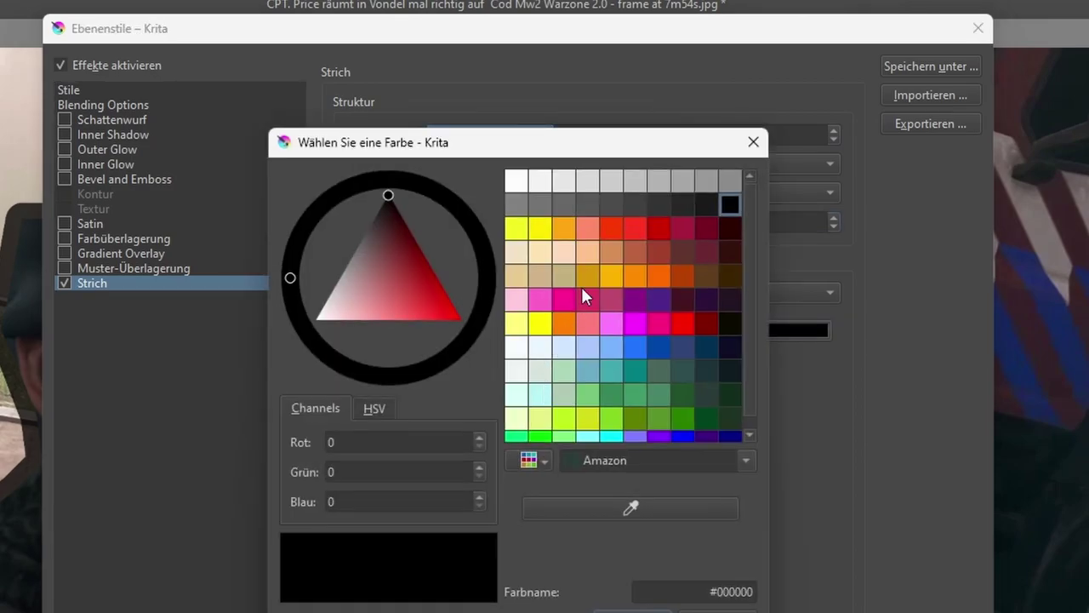
{"action": "left_click", "coordinate": [579, 183]}
{"action": "key", "text": "Return"}
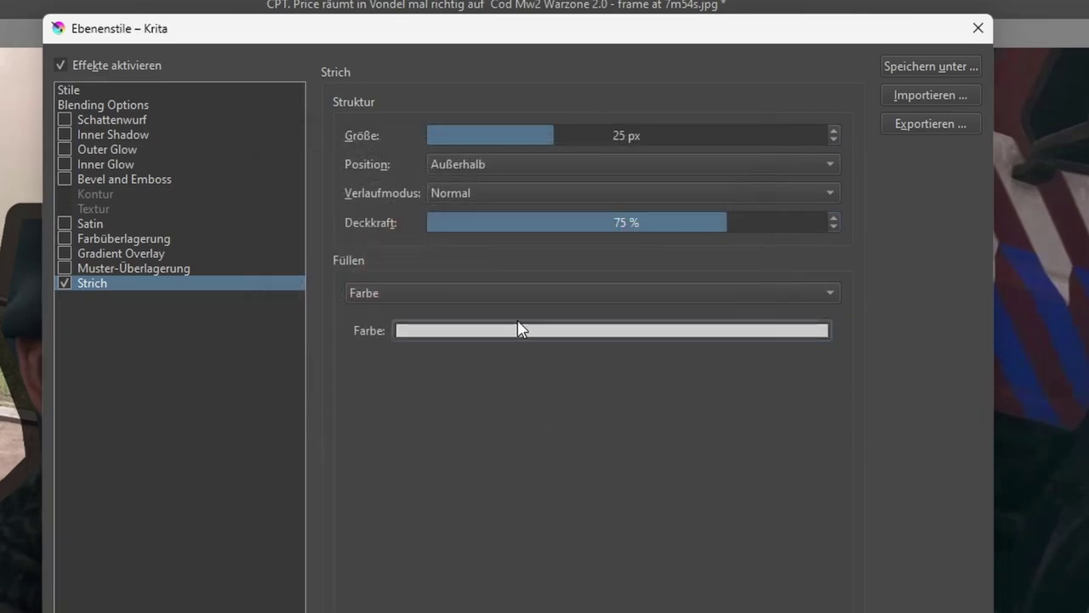
{"action": "left_click_drag", "start_coordinate": [536, 28], "coordinate": [746, 49]}
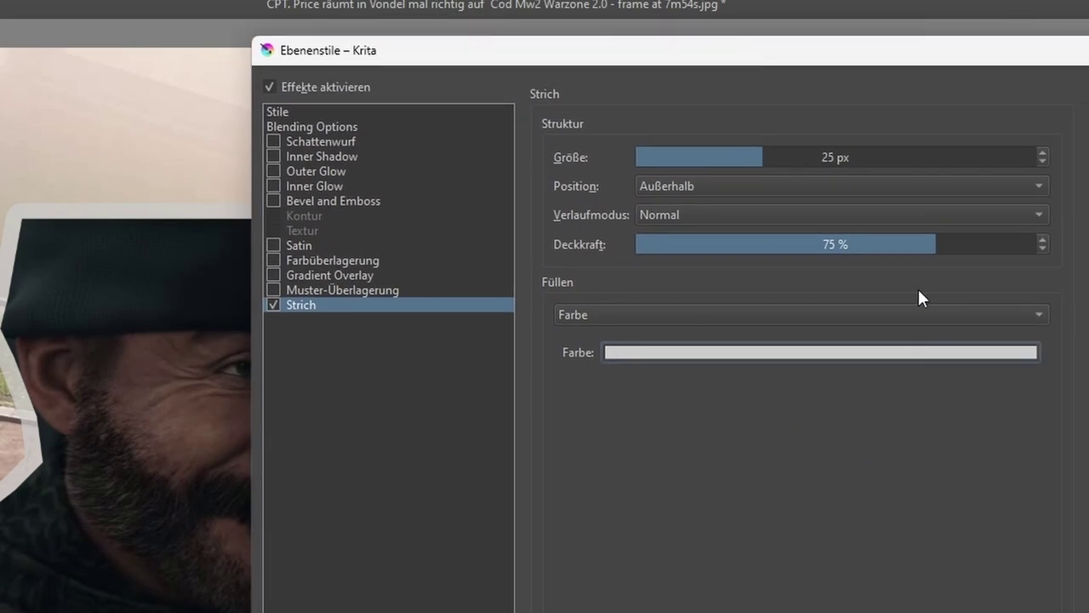
{"action": "left_click_drag", "start_coordinate": [936, 244], "coordinate": [985, 247]}
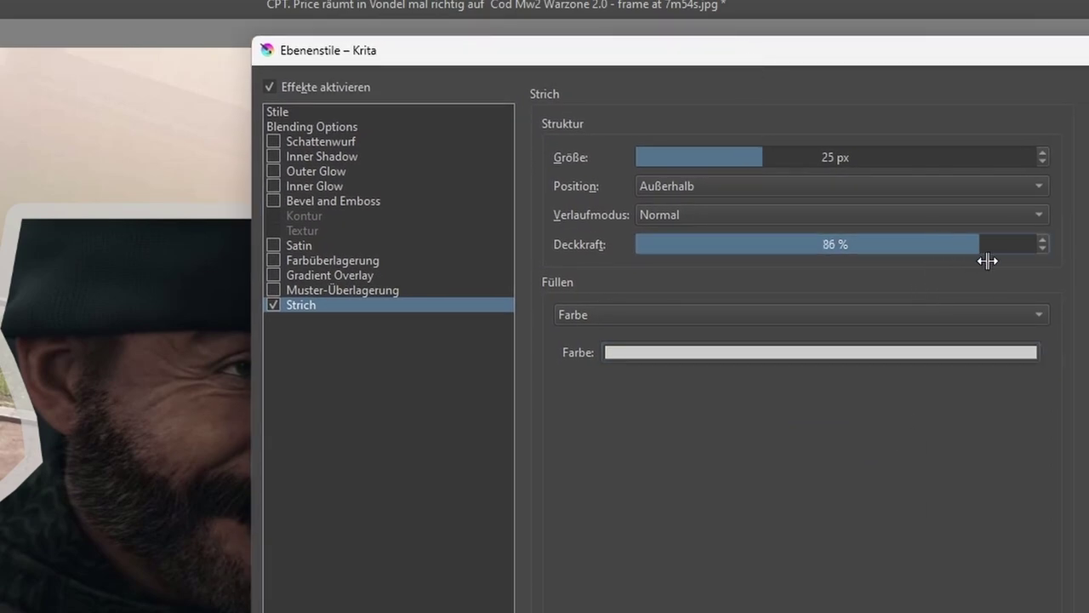
{"action": "left_click", "coordinate": [853, 487]}
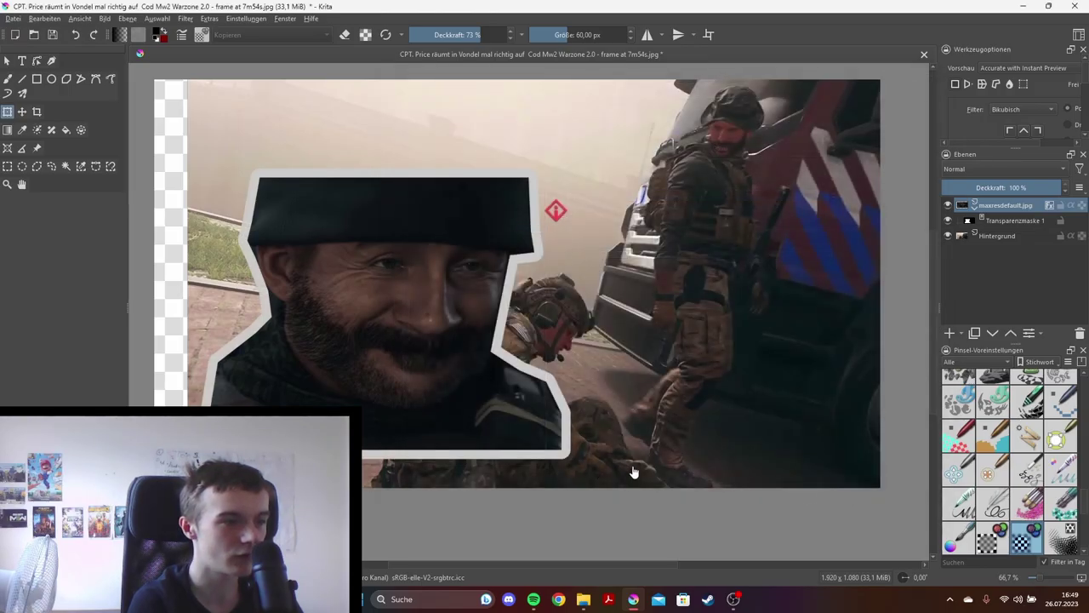
Step: Scale up the outlined Price head and move it to the left side of the thumbnail
{"action": "left_click", "coordinate": [408, 358]}
{"action": "left_click_drag", "start_coordinate": [326, 210], "coordinate": [607, 216]}
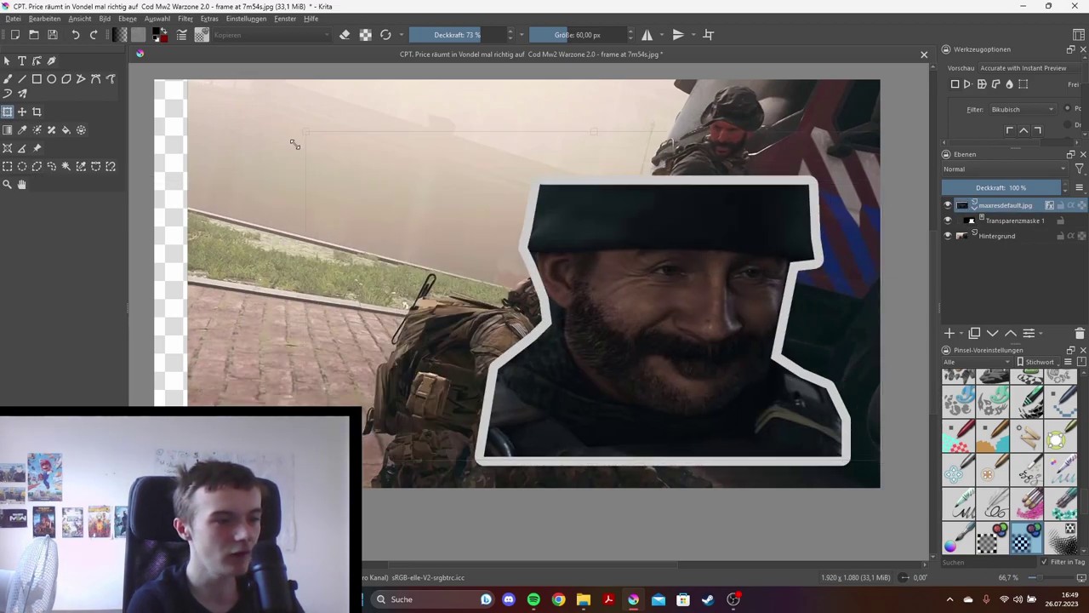
{"action": "left_click_drag", "start_coordinate": [398, 185], "coordinate": [220, 83]}
{"action": "left_click_drag", "start_coordinate": [444, 232], "coordinate": [329, 304]}
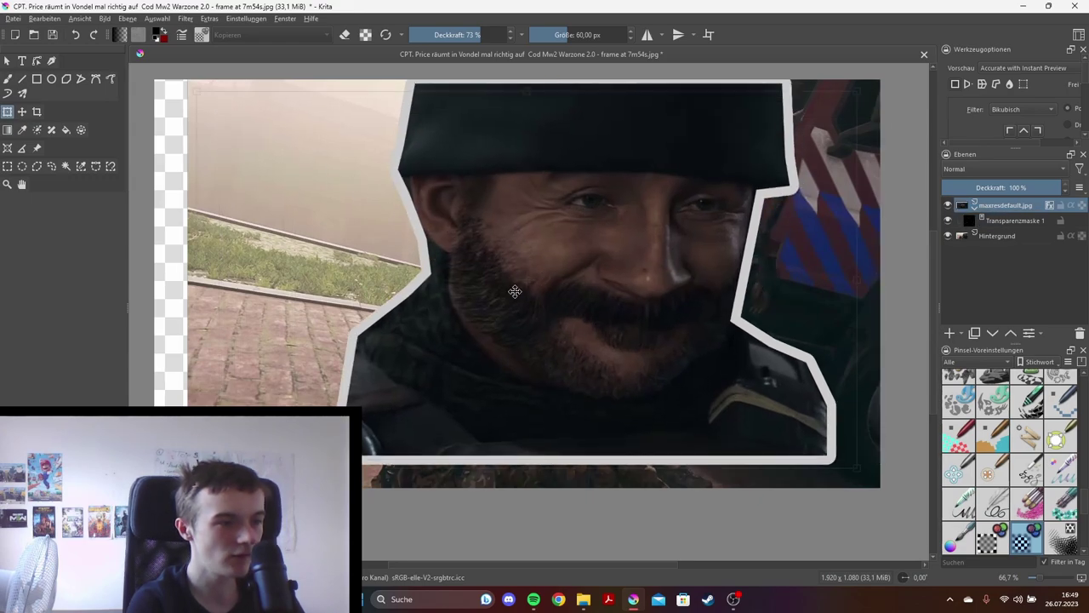
{"action": "left_click", "coordinate": [997, 236]}
{"action": "scroll", "coordinate": [283, 167], "scroll_direction": "down", "scroll_amount": 1}
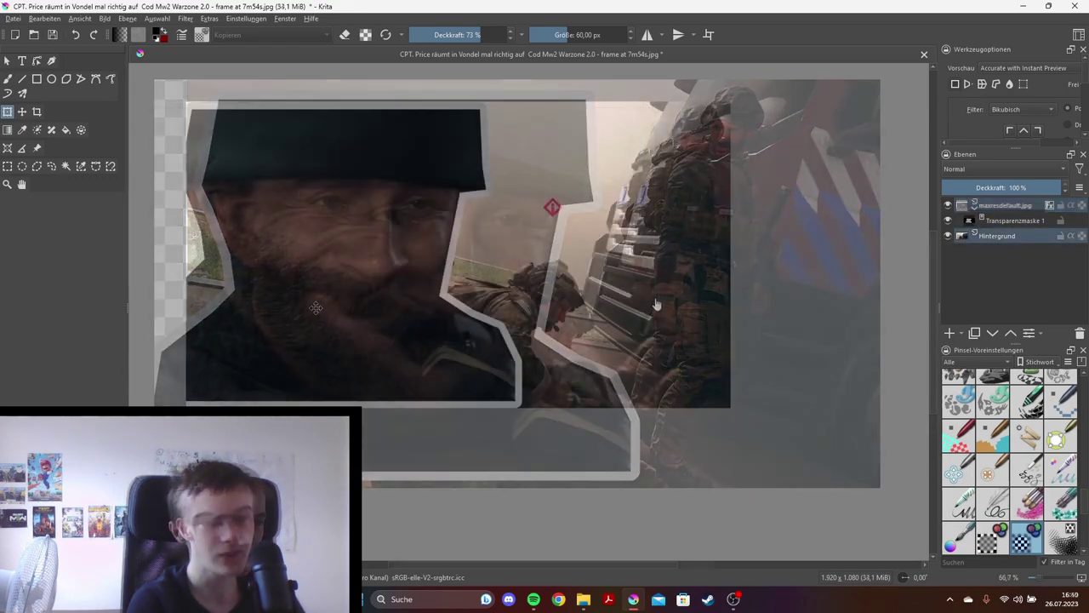
{"action": "scroll", "coordinate": [648, 214], "scroll_direction": "up", "scroll_amount": 1}
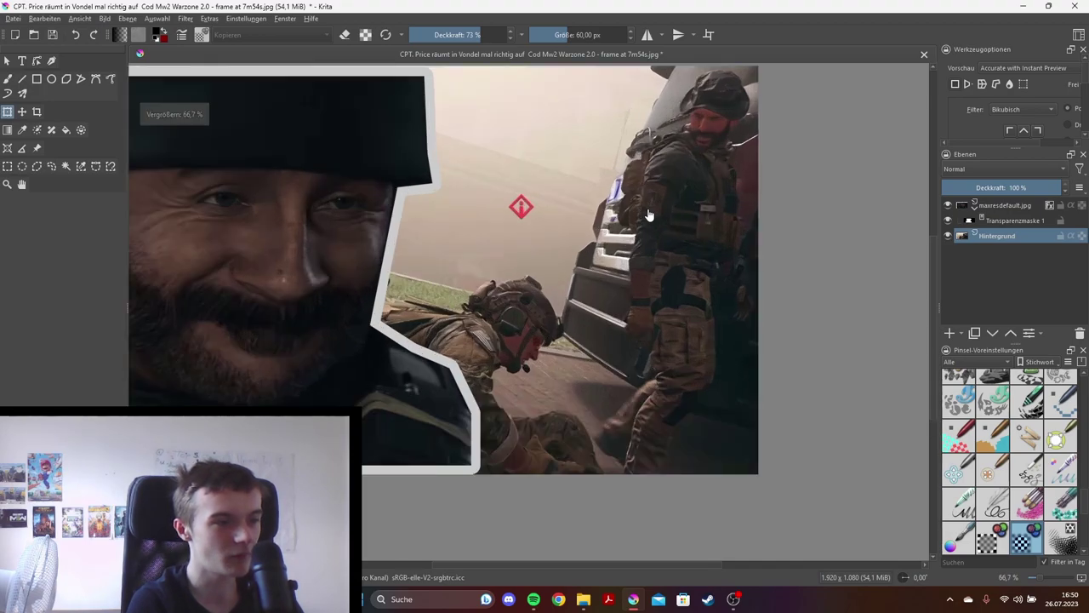
{"action": "scroll", "coordinate": [648, 214], "scroll_direction": "down", "scroll_amount": 1}
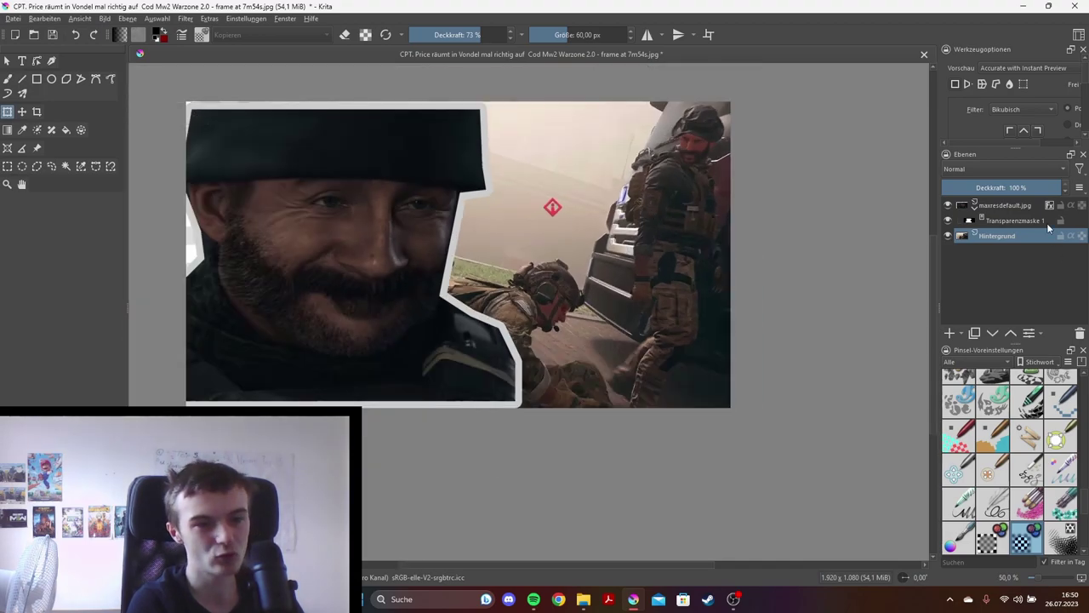
Step: Add a Filter Mask using Verbessern > Mittelwertentfernung to the Hintergrund layer
{"action": "right_click", "coordinate": [989, 239]}
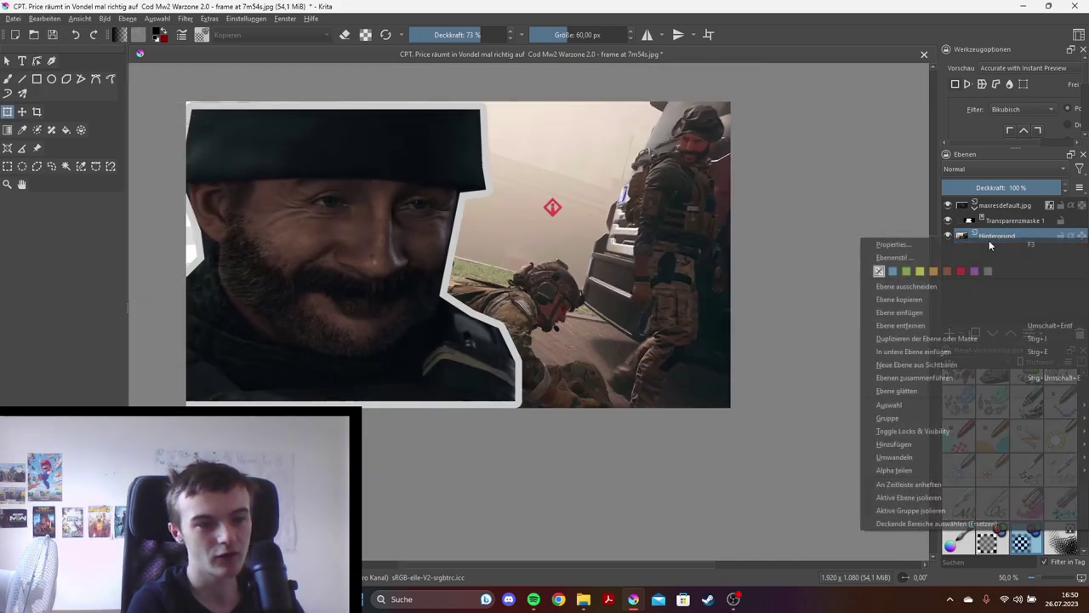
{"action": "left_click", "coordinate": [900, 169]}
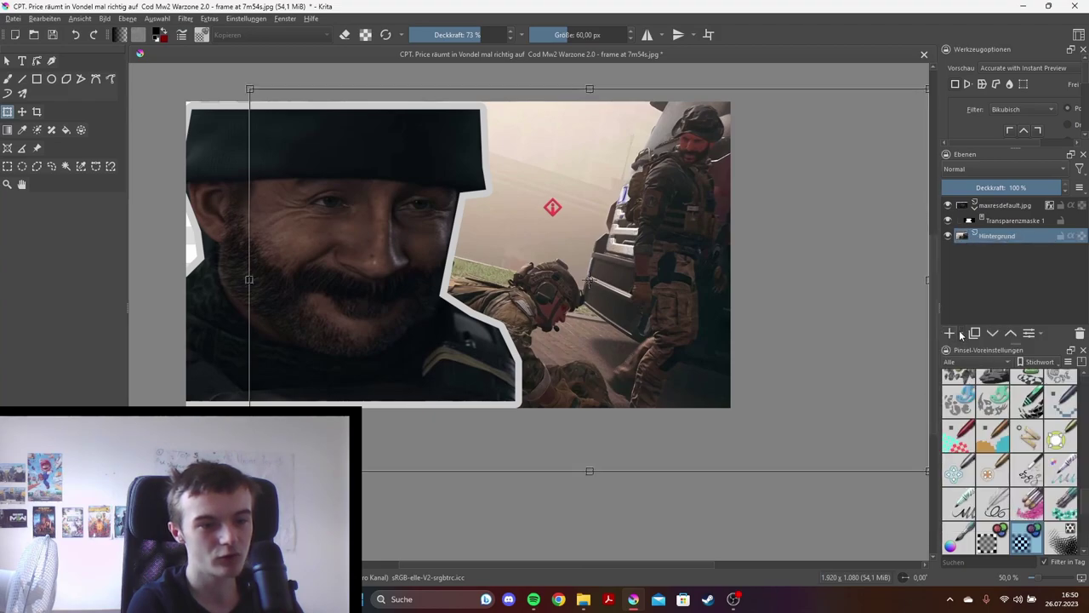
{"action": "left_click", "coordinate": [961, 334]}
{"action": "left_click", "coordinate": [934, 451]}
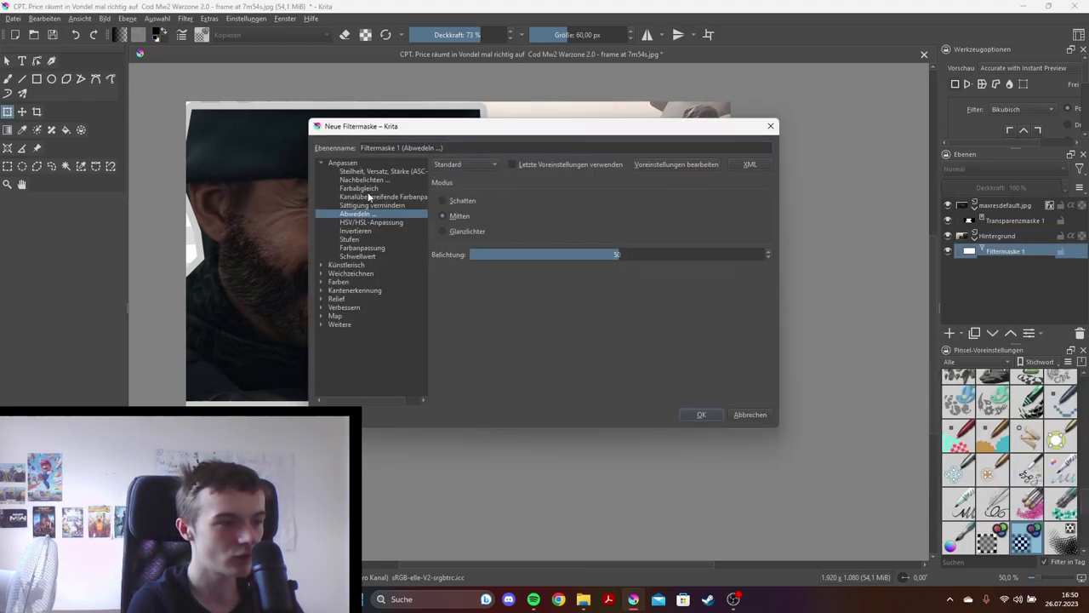
{"action": "left_click", "coordinate": [322, 308]}
{"action": "left_click", "coordinate": [353, 324]}
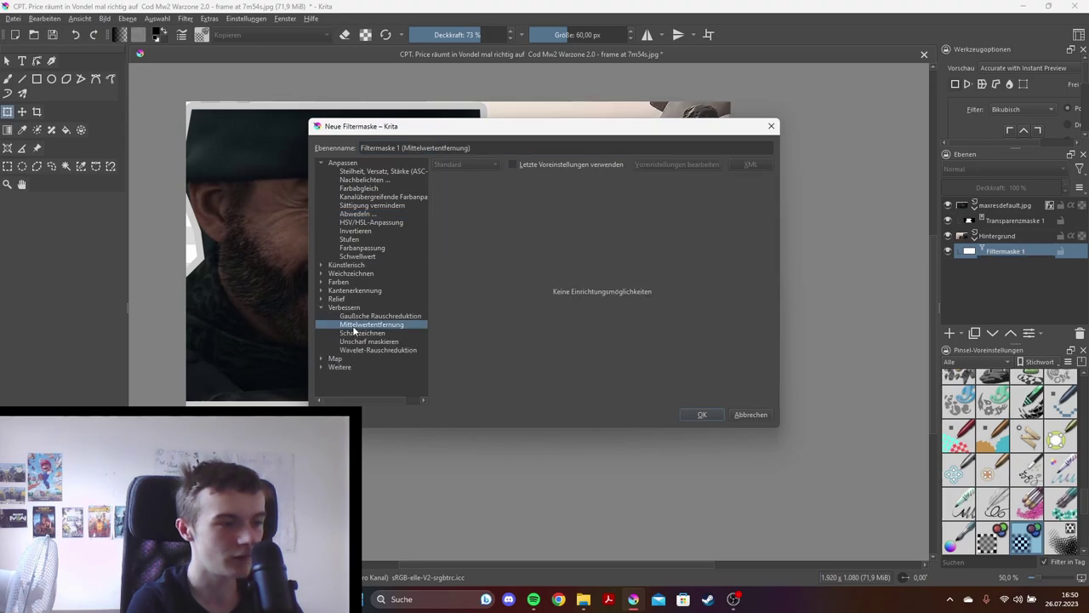
{"action": "left_click", "coordinate": [710, 417]}
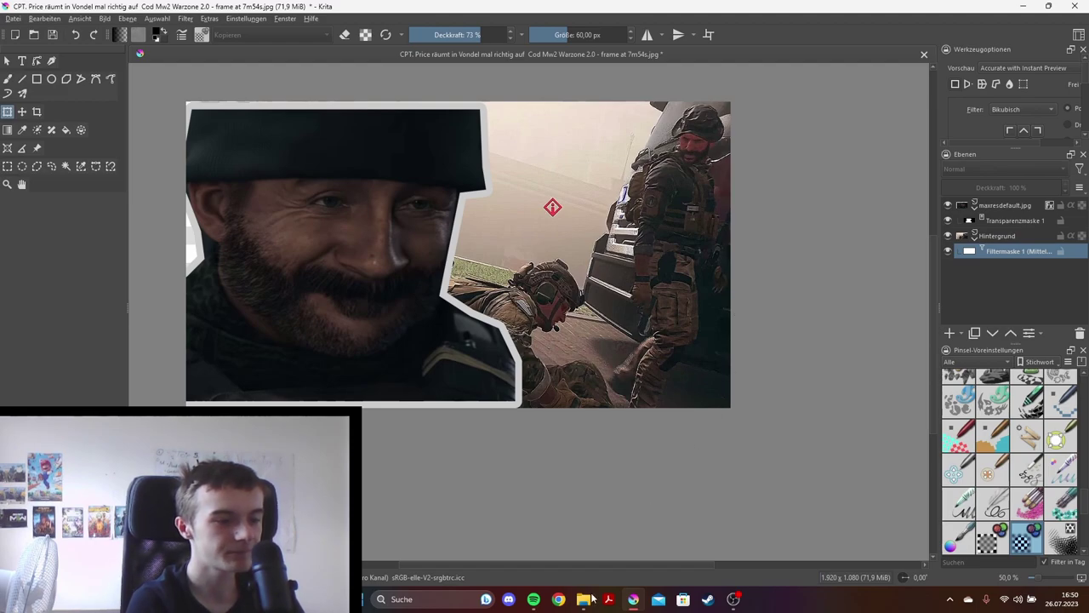
Step: Drag the Warzone 2.0 logo from the Bilder folder into Krita as a new layer
{"action": "left_click", "coordinate": [583, 599]}
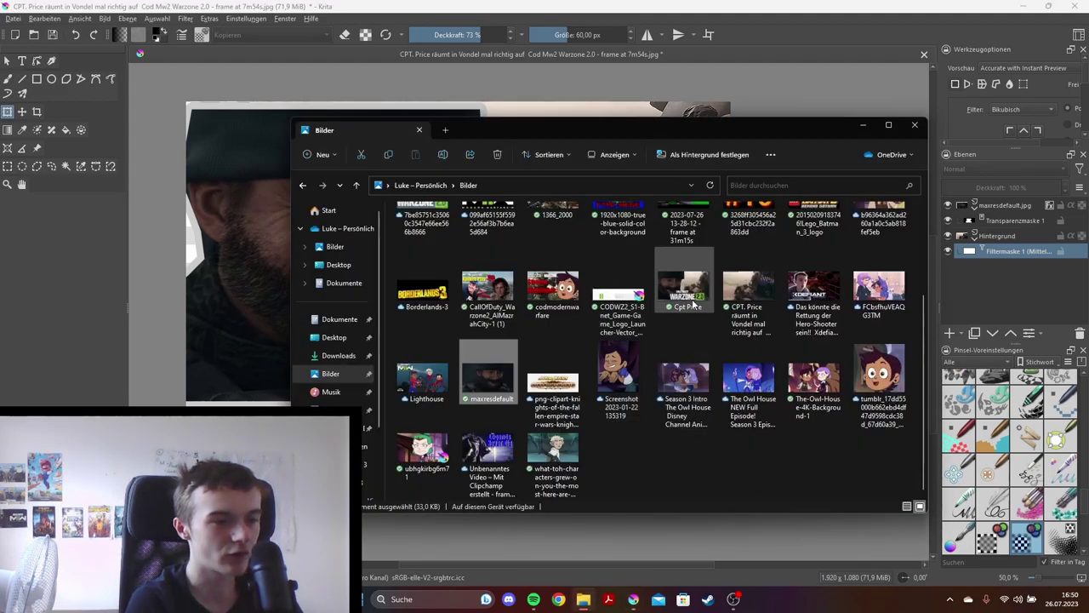
{"action": "scroll", "coordinate": [655, 375], "scroll_direction": "up", "scroll_amount": 3}
{"action": "left_click", "coordinate": [423, 324]}
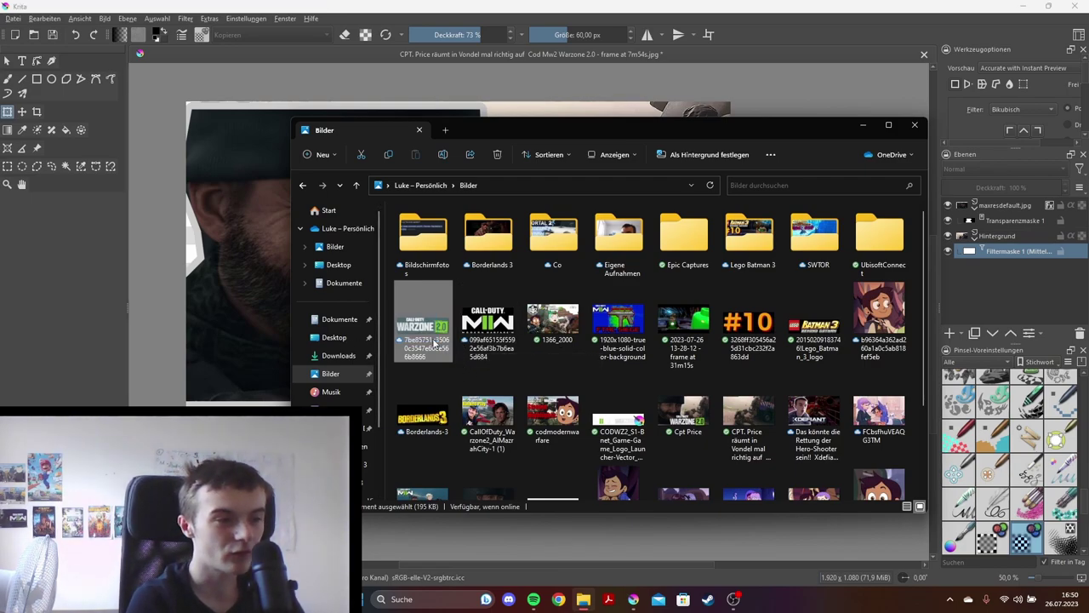
{"action": "mouse_move", "coordinate": [423, 328]}
{"action": "left_mouse_down"}
{"action": "mouse_move", "coordinate": [308, 345]}
{"action": "mouse_move", "coordinate": [274, 335]}
{"action": "left_mouse_up"}
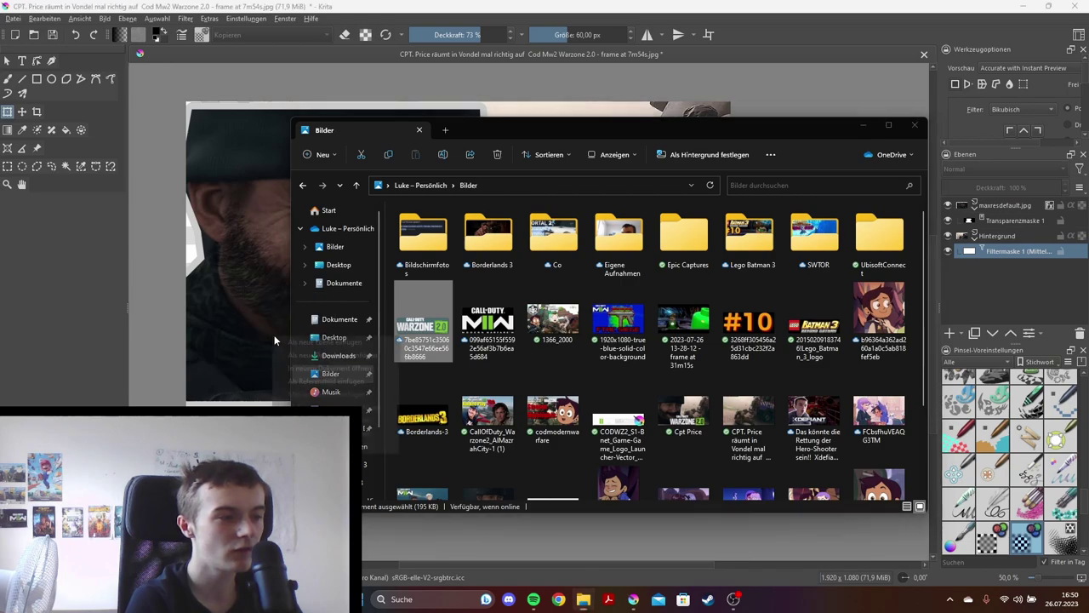
{"action": "left_click", "coordinate": [296, 345]}
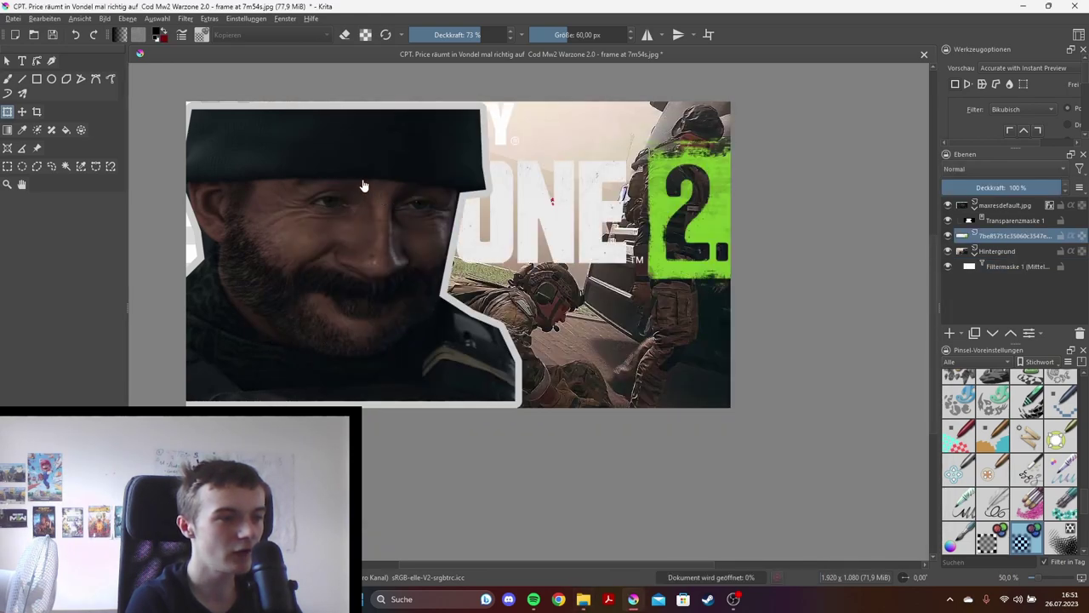
Step: Move the logo layer to the top of the stack and scale the logo down
{"action": "left_click_drag", "start_coordinate": [988, 241], "coordinate": [977, 207]}
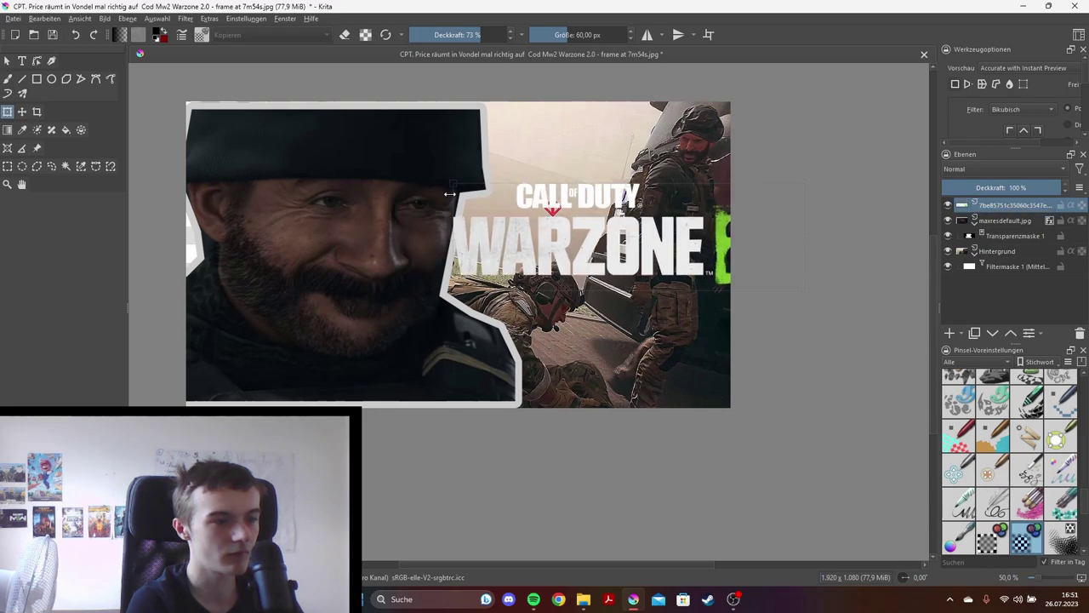
{"action": "left_click_drag", "start_coordinate": [186, 101], "coordinate": [453, 183]}
{"action": "mouse_move", "coordinate": [558, 215]}
{"action": "left_mouse_down"}
{"action": "mouse_move", "coordinate": [466, 213]}
{"action": "mouse_move", "coordinate": [471, 149]}
{"action": "mouse_move", "coordinate": [486, 149]}
{"action": "left_mouse_up"}
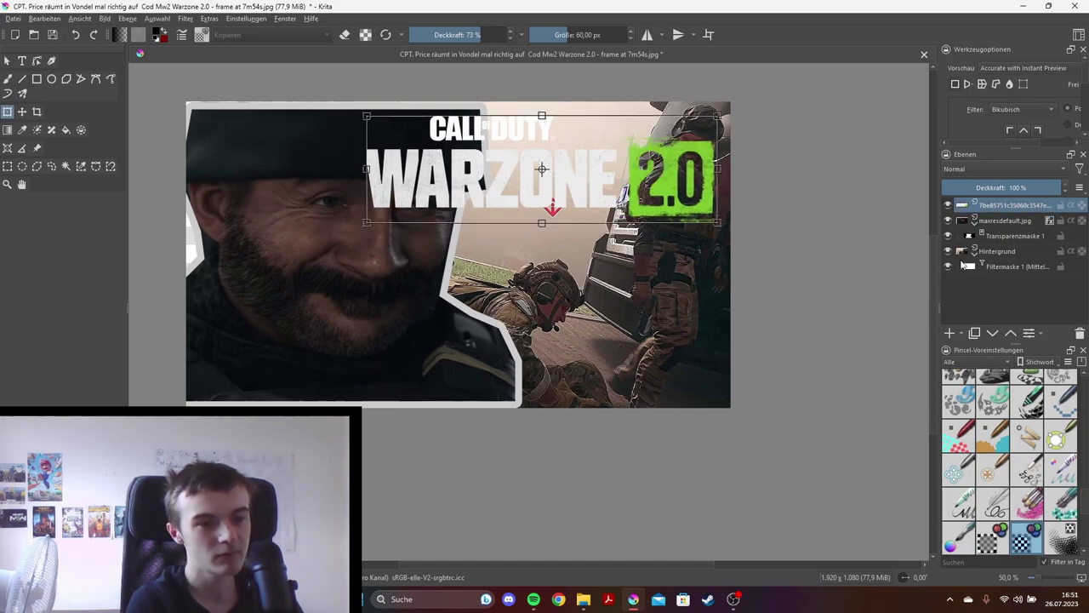
Step: Place the logo at the bottom of the image, right of centre, and commit the transform
{"action": "right_click", "coordinate": [984, 206]}
{"action": "left_click", "coordinate": [902, 298]}
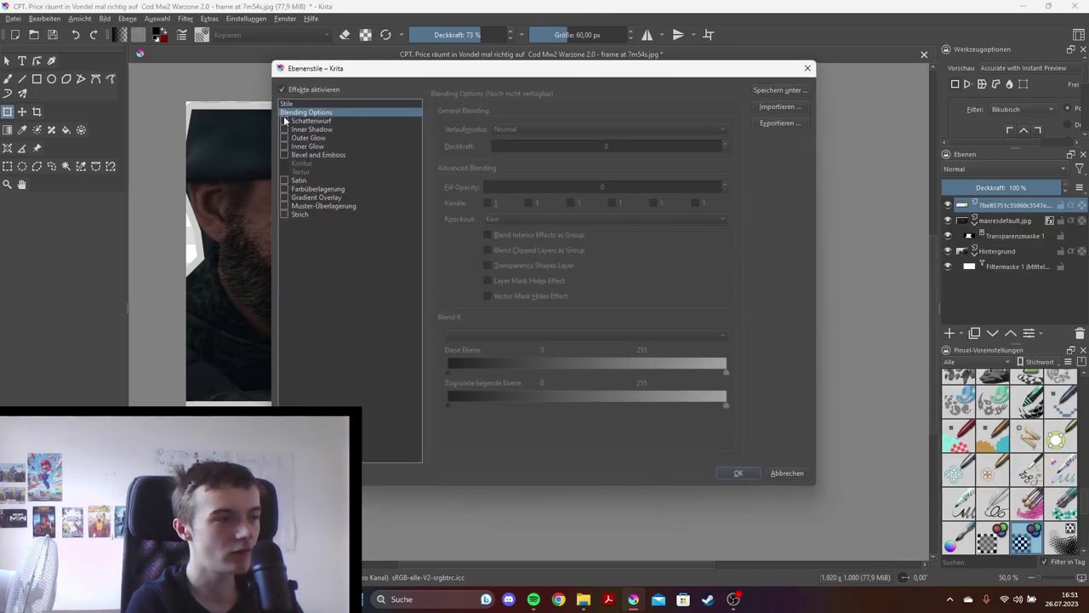
{"action": "left_click", "coordinate": [755, 476]}
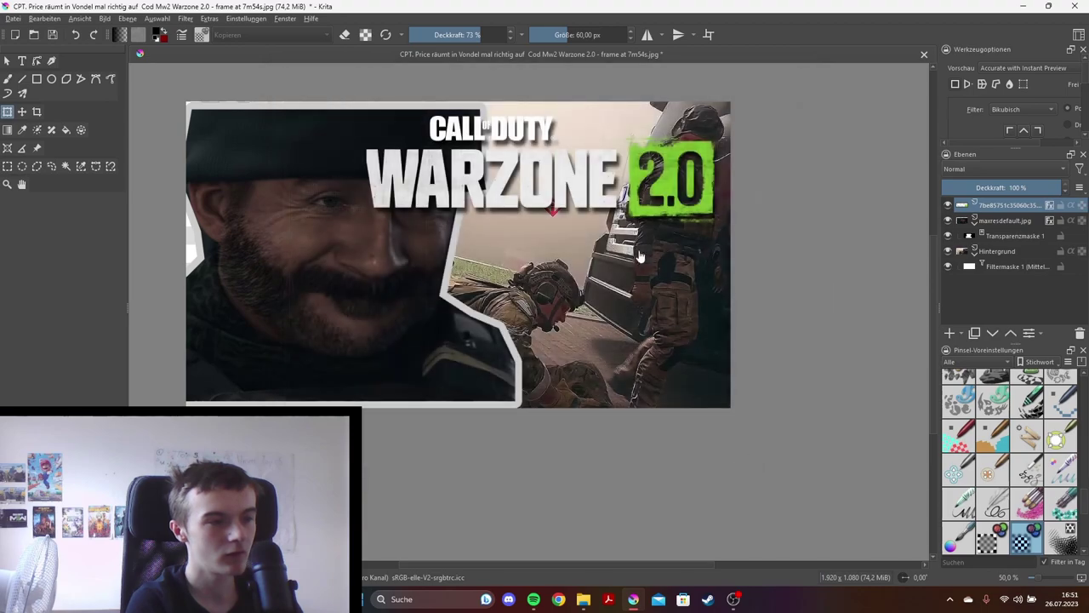
{"action": "mouse_move", "coordinate": [585, 180]}
{"action": "left_mouse_down"}
{"action": "mouse_move", "coordinate": [575, 292]}
{"action": "mouse_move", "coordinate": [546, 356]}
{"action": "mouse_move", "coordinate": [557, 366]}
{"action": "left_mouse_up"}
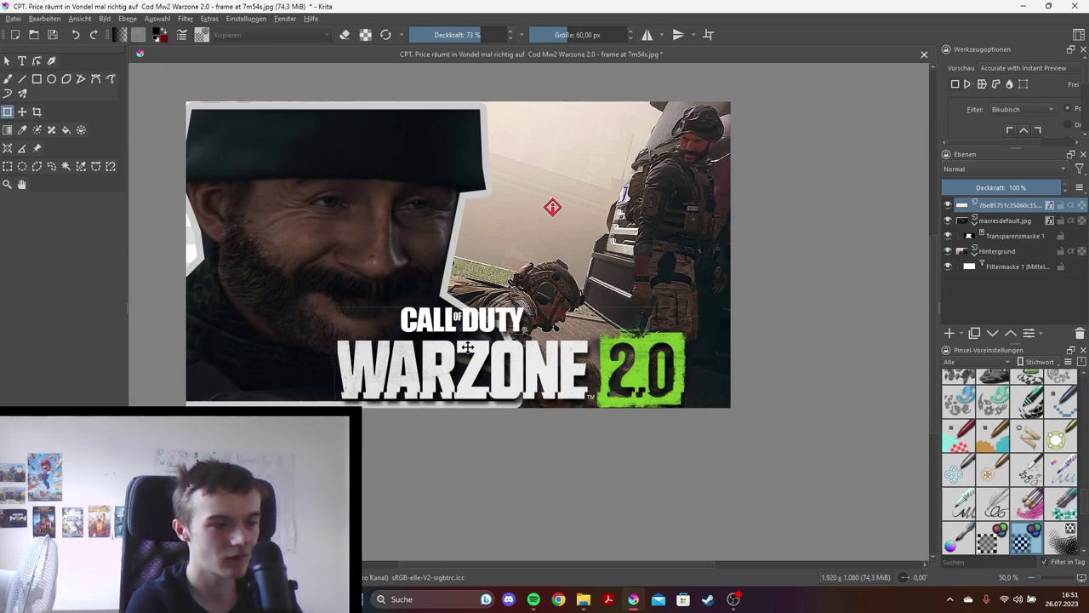
{"action": "left_click_drag", "start_coordinate": [494, 342], "coordinate": [487, 342]}
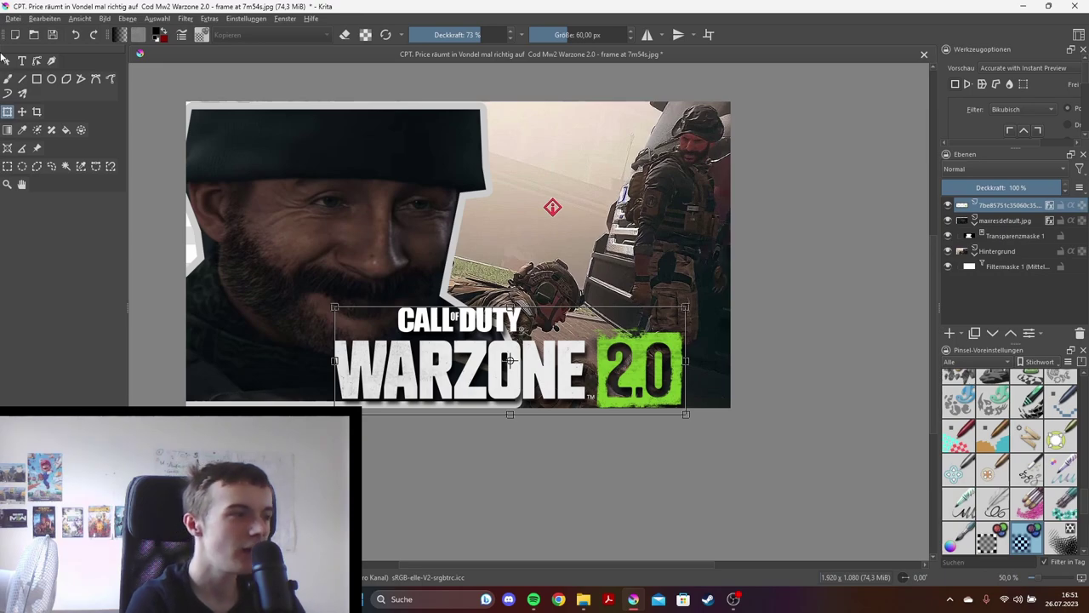
{"action": "left_click", "coordinate": [7, 61]}
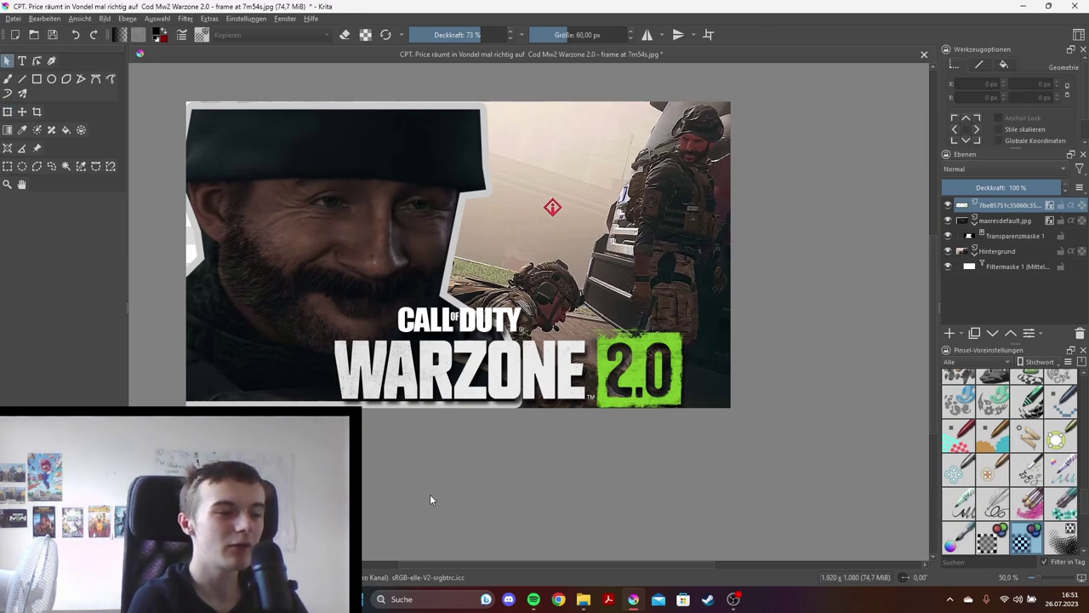
{"action": "left_click", "coordinate": [583, 600]}
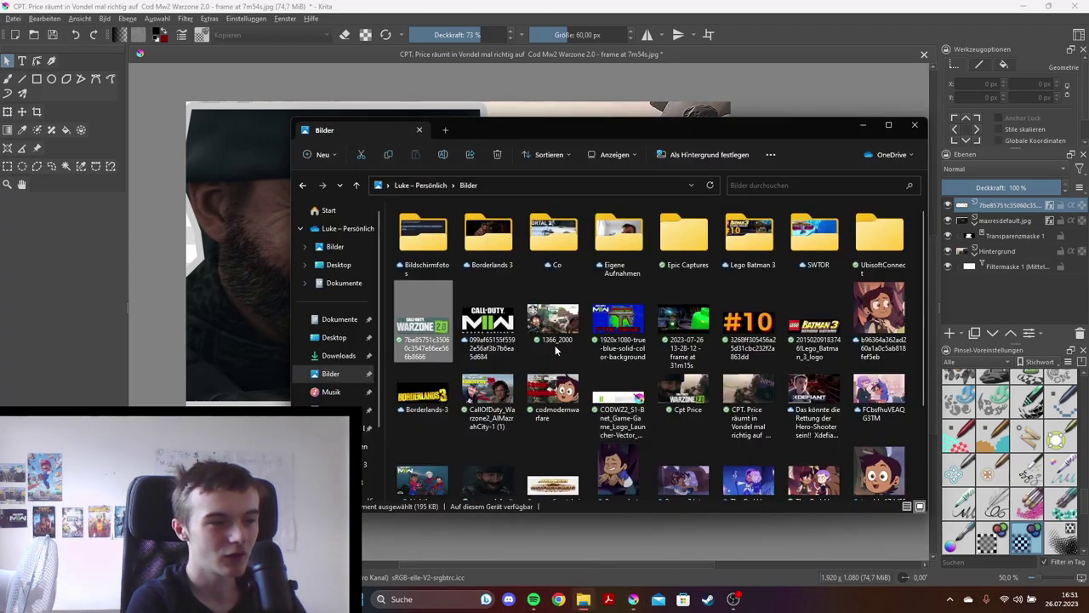
{"action": "scroll", "coordinate": [723, 341], "scroll_direction": "down", "scroll_amount": 3}
{"action": "double_click", "coordinate": [704, 308]}
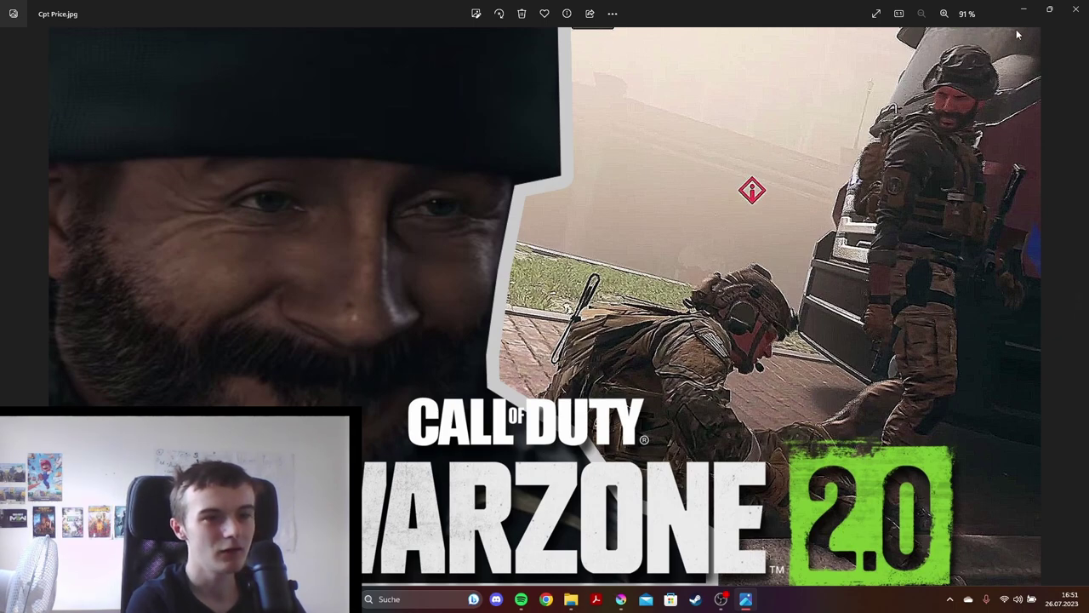
{"action": "left_click", "coordinate": [1075, 8]}
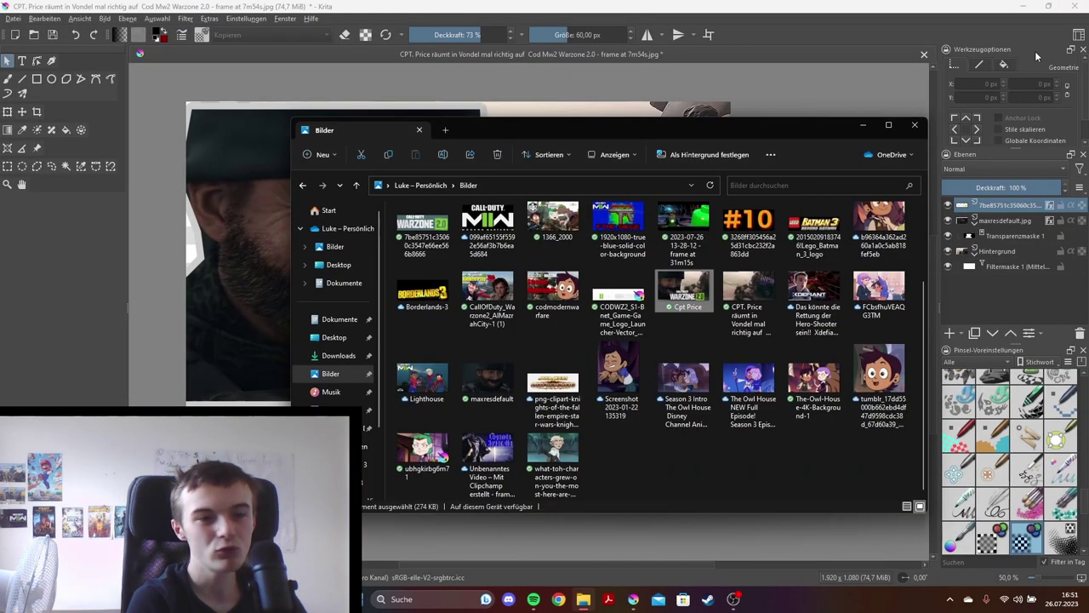
{"action": "left_click", "coordinate": [913, 126]}
{"action": "scroll", "coordinate": [381, 153], "scroll_direction": "up", "scroll_amount": 3}
{"action": "scroll", "coordinate": [400, 179], "scroll_direction": "down", "scroll_amount": 2}
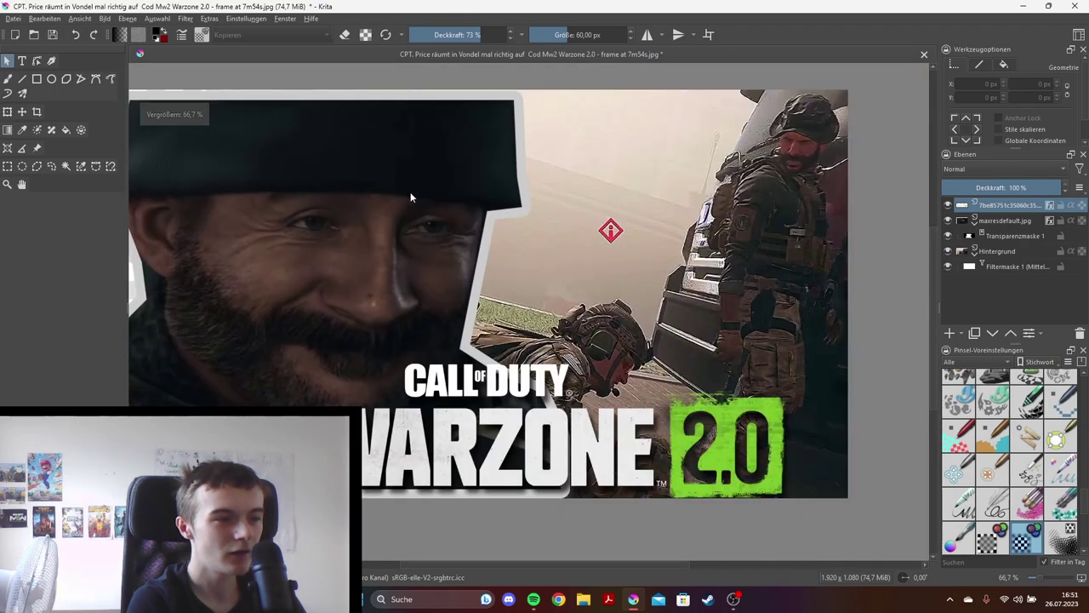
{"action": "scroll", "coordinate": [400, 200], "scroll_direction": "down", "scroll_amount": 2}
{"action": "scroll", "coordinate": [255, 215], "scroll_direction": "up", "scroll_amount": 3}
{"action": "scroll", "coordinate": [426, 225], "scroll_direction": "down", "scroll_amount": 2}
{"action": "scroll", "coordinate": [429, 224], "scroll_direction": "up", "scroll_amount": 1}
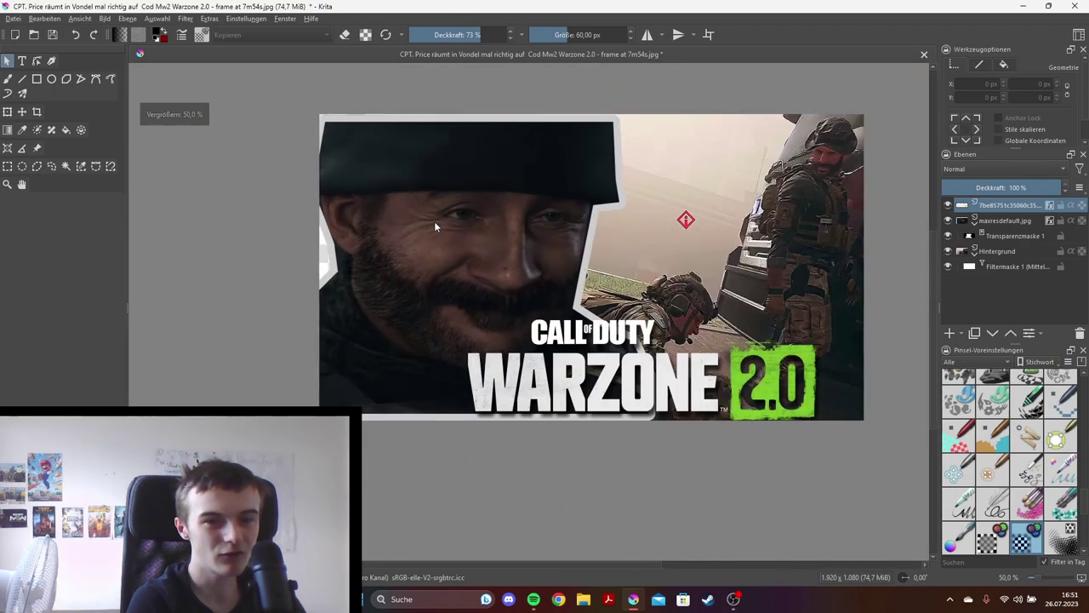
Step: View 1366_2000 from Bilder in Photos, browse the next two images, then close Photos
{"action": "left_click", "coordinate": [583, 600]}
{"action": "left_click", "coordinate": [331, 373]}
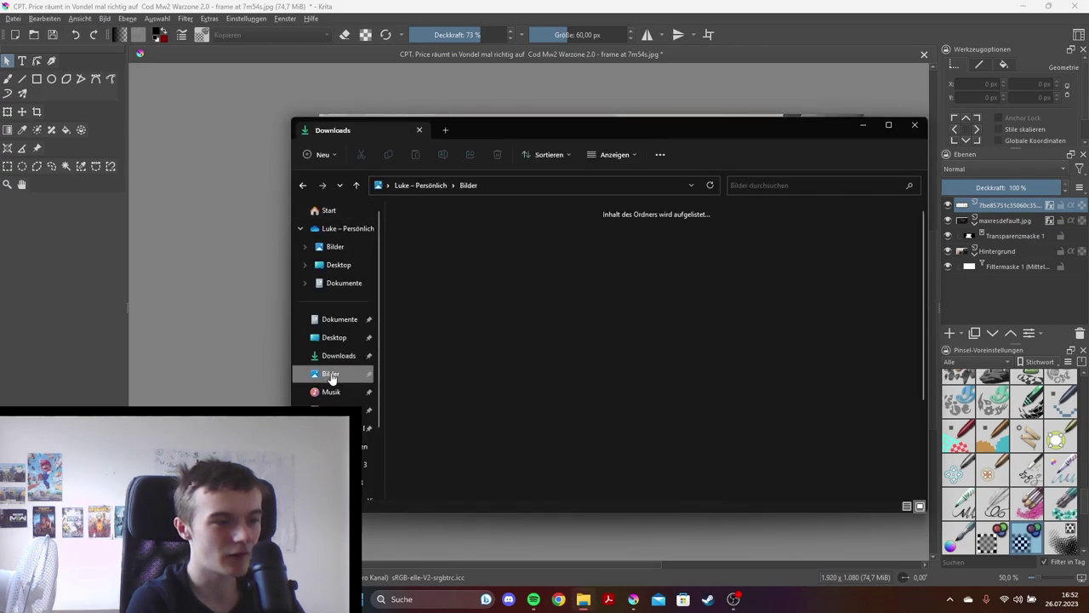
{"action": "left_click", "coordinate": [557, 327]}
{"action": "double_click", "coordinate": [557, 327]}
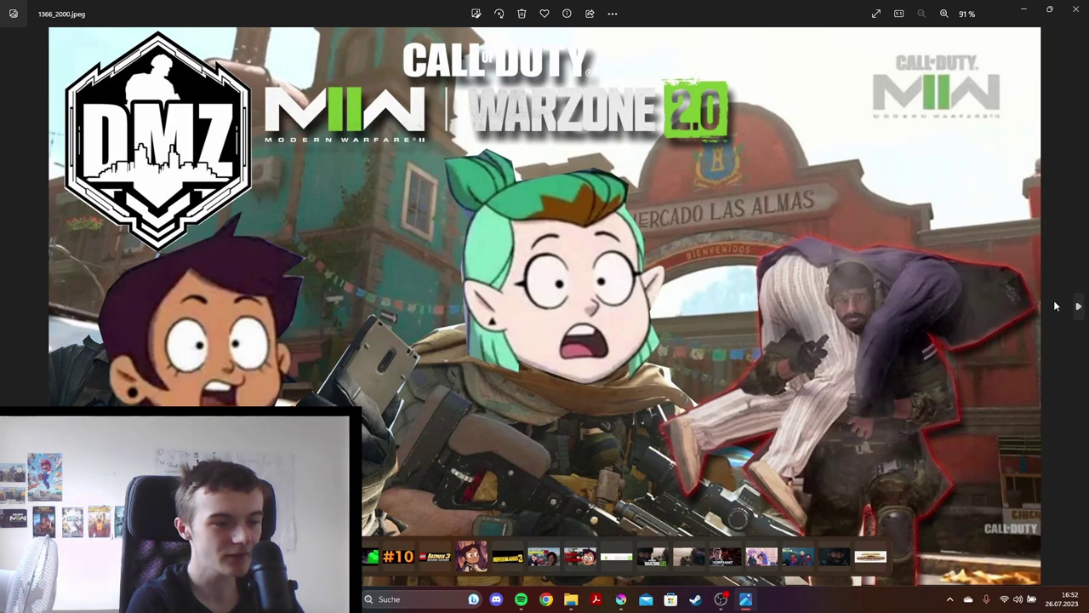
{"action": "key", "text": "Right"}
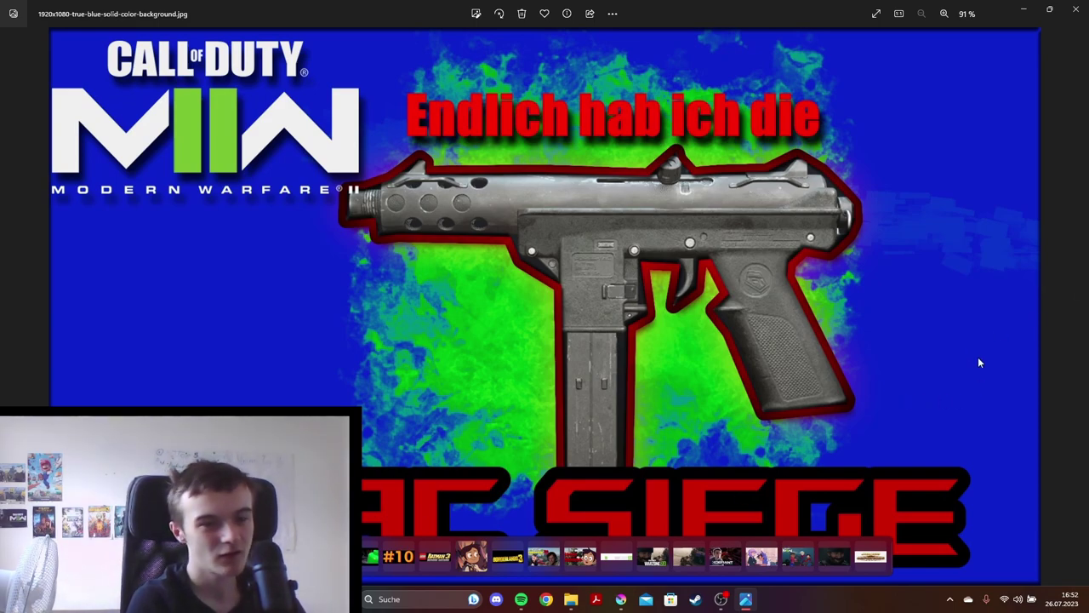
{"action": "left_click", "coordinate": [1072, 304]}
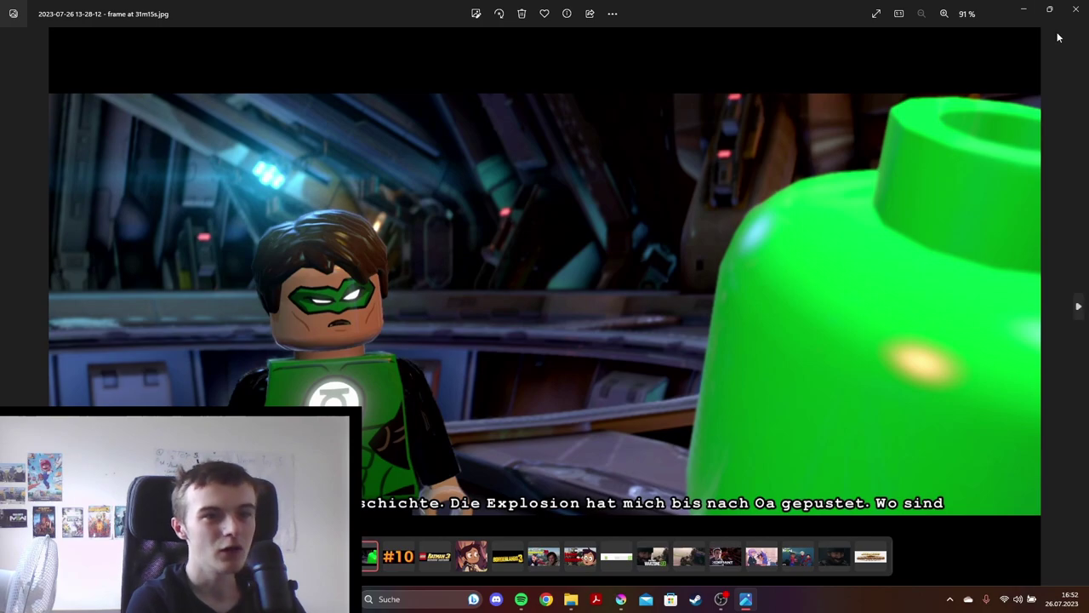
{"action": "left_click", "coordinate": [1076, 9]}
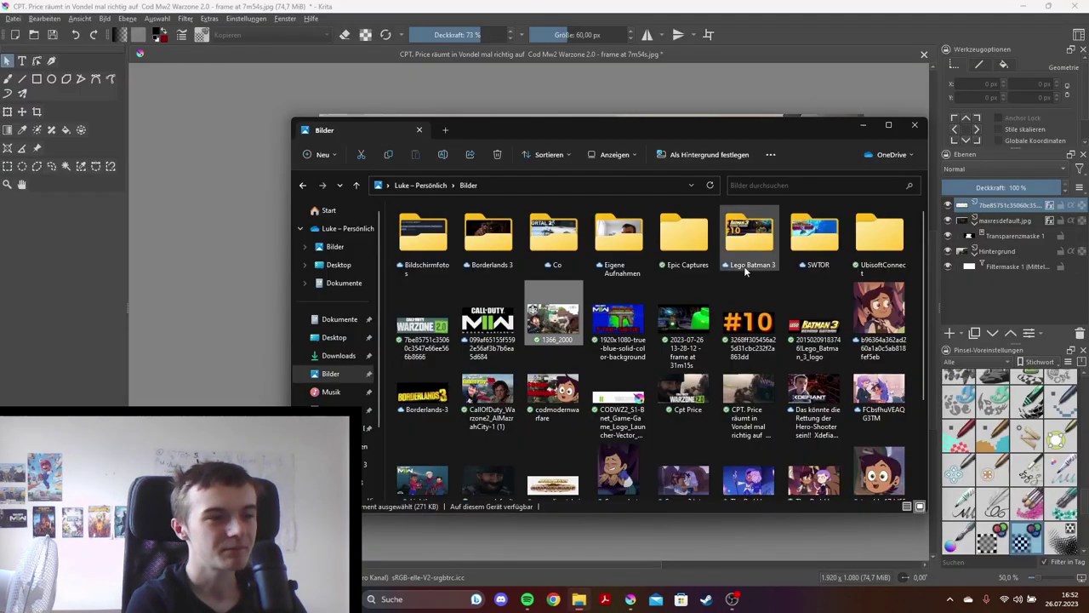
Step: Close the Bilder File Explorer window to reveal the finished Warzone 2.0 thumbnail
{"action": "left_click", "coordinate": [915, 125]}
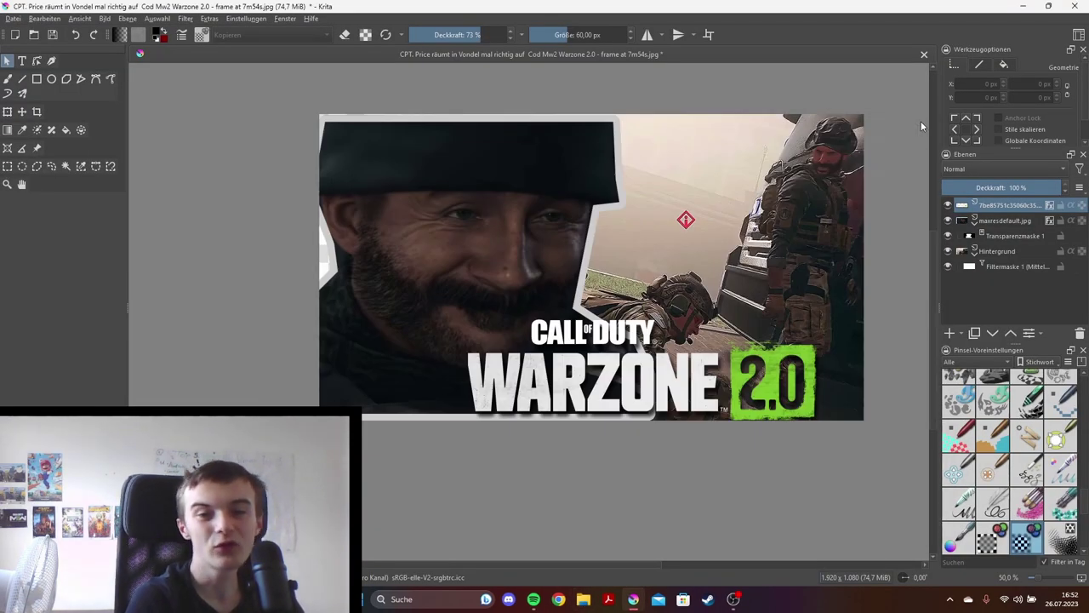